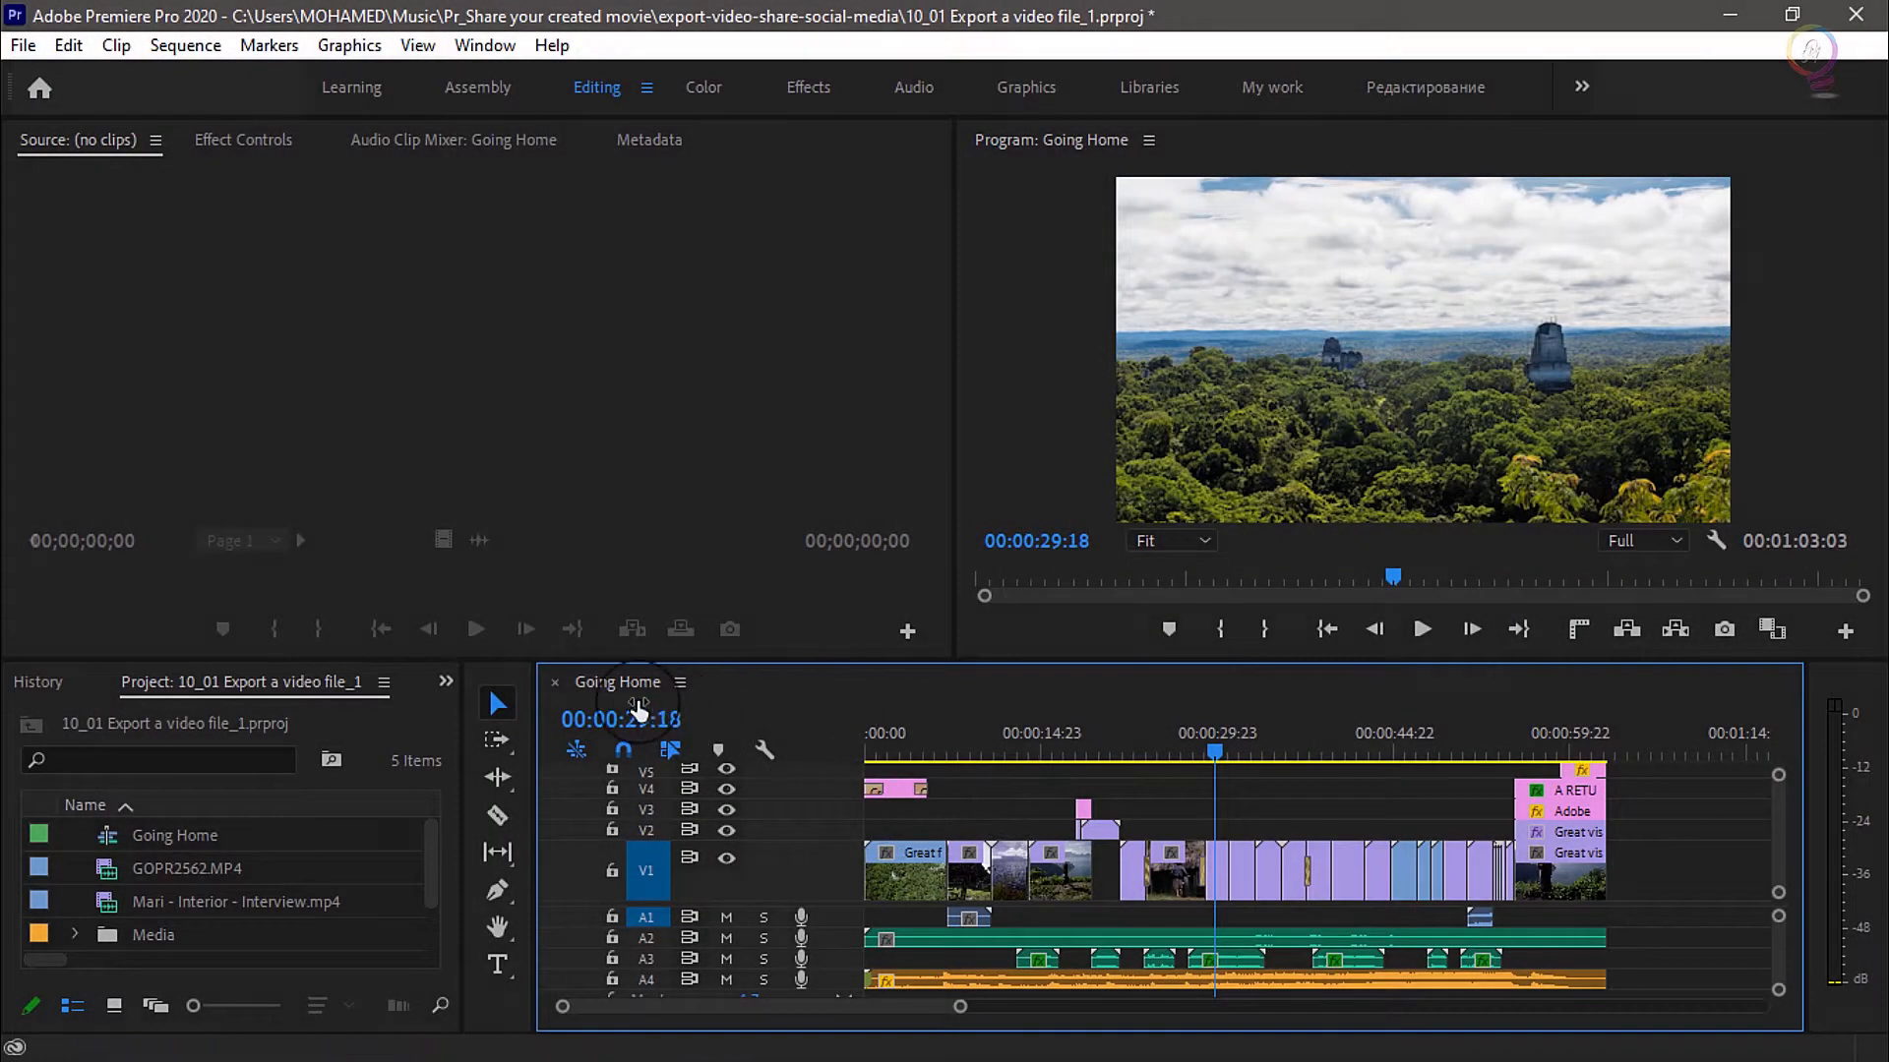
Open the media export settings for the Going Home sequence
left_click(1703, 856)
left_click(20, 49)
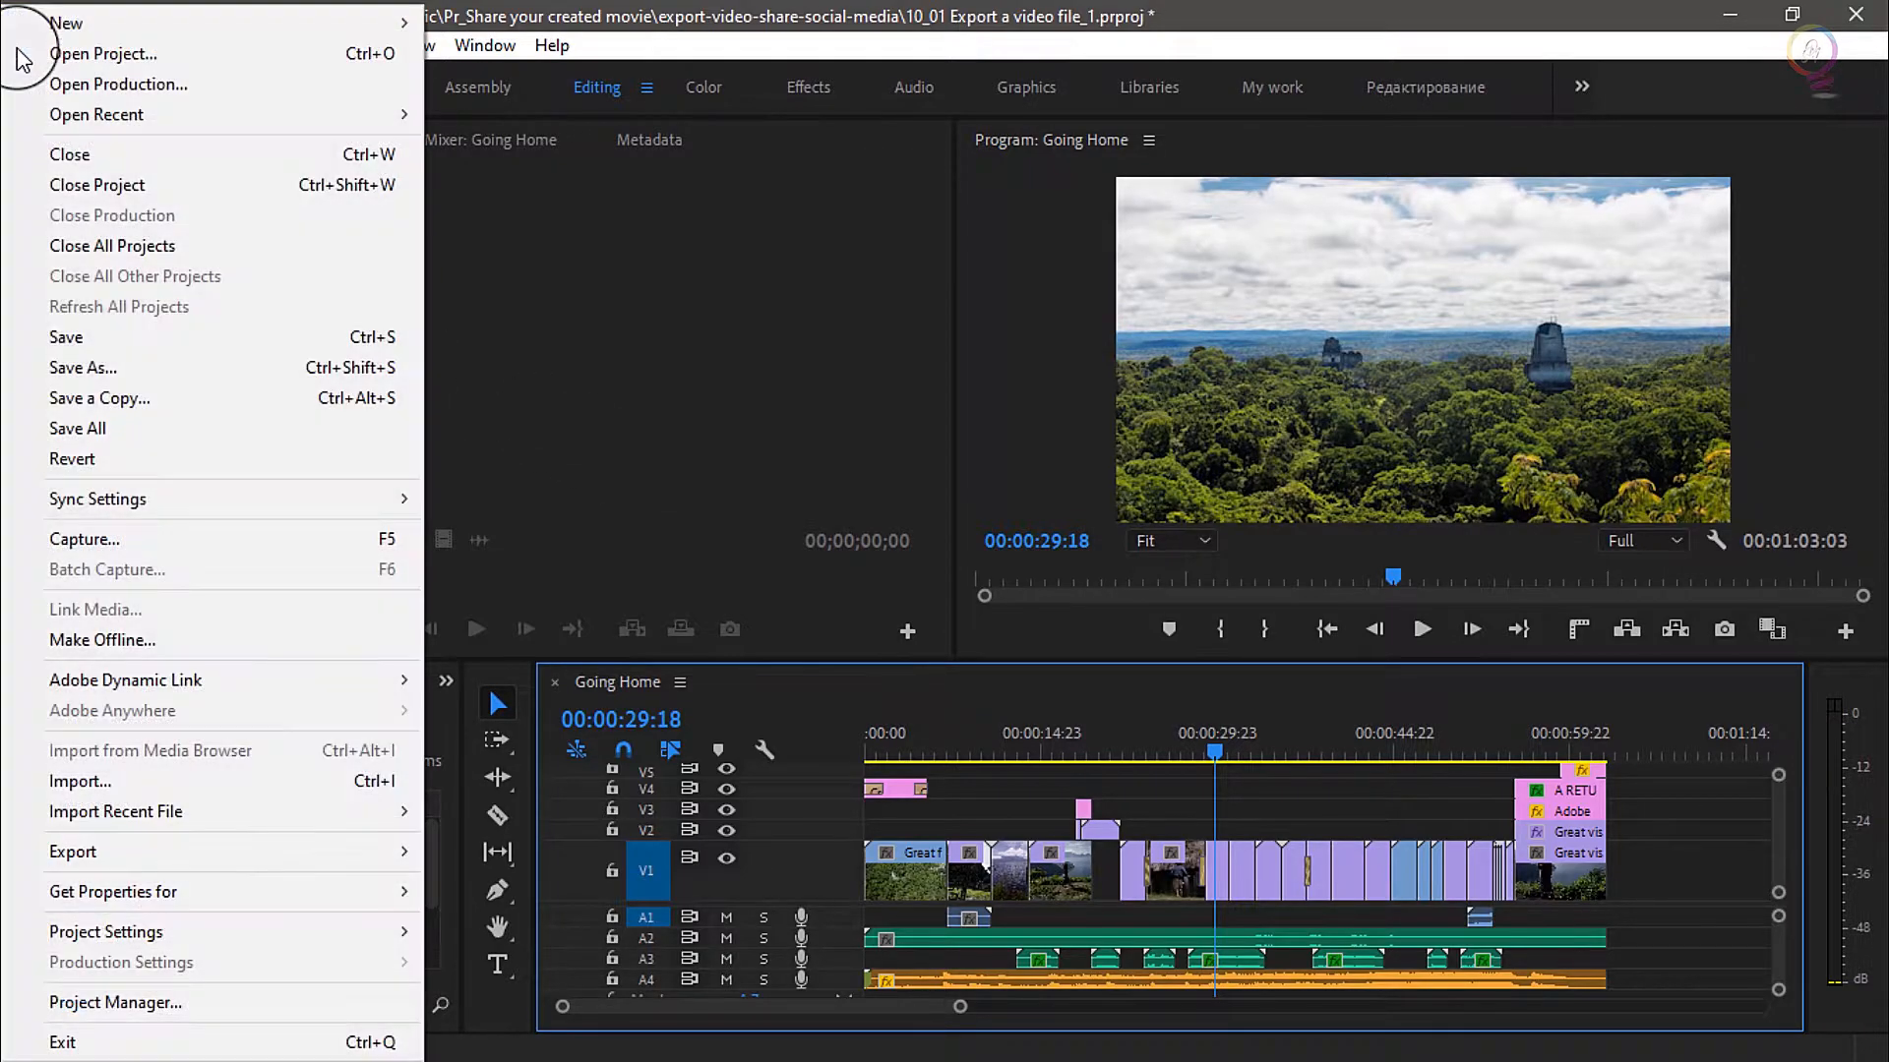
mouse_move(320, 852)
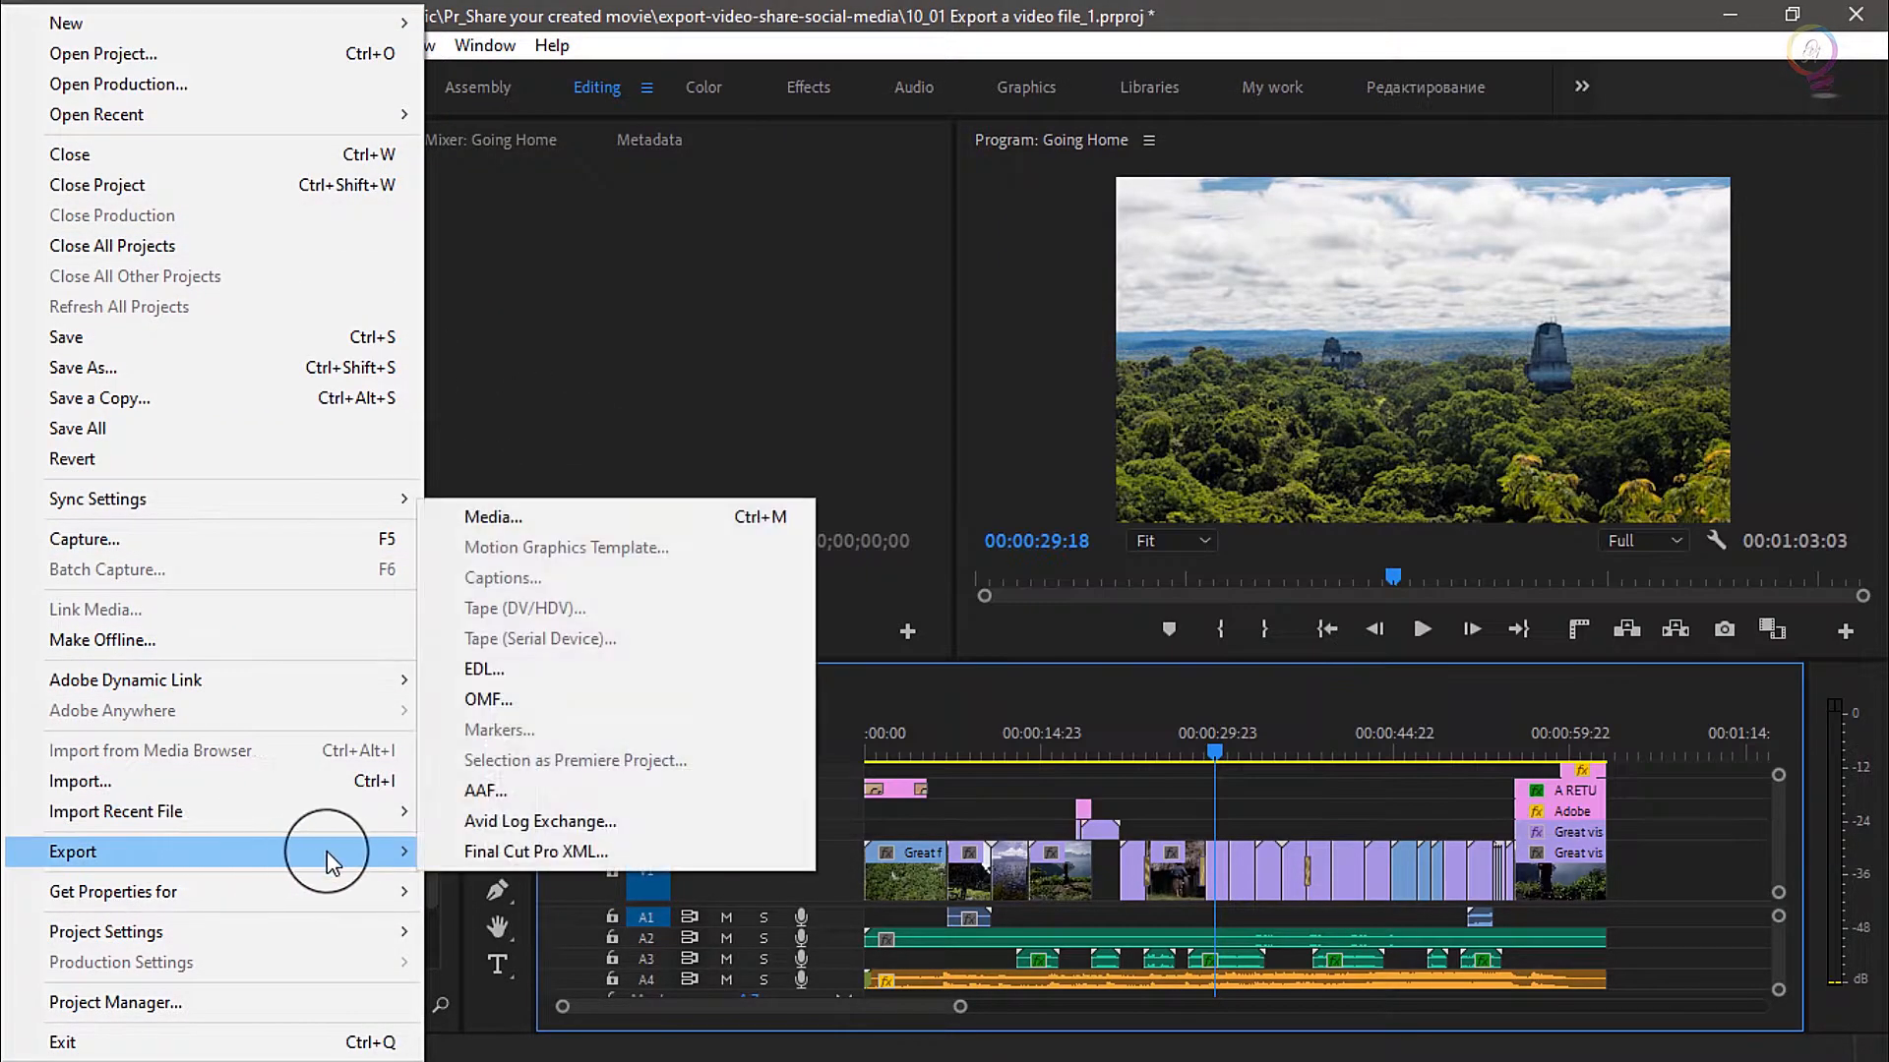
left_click(515, 522)
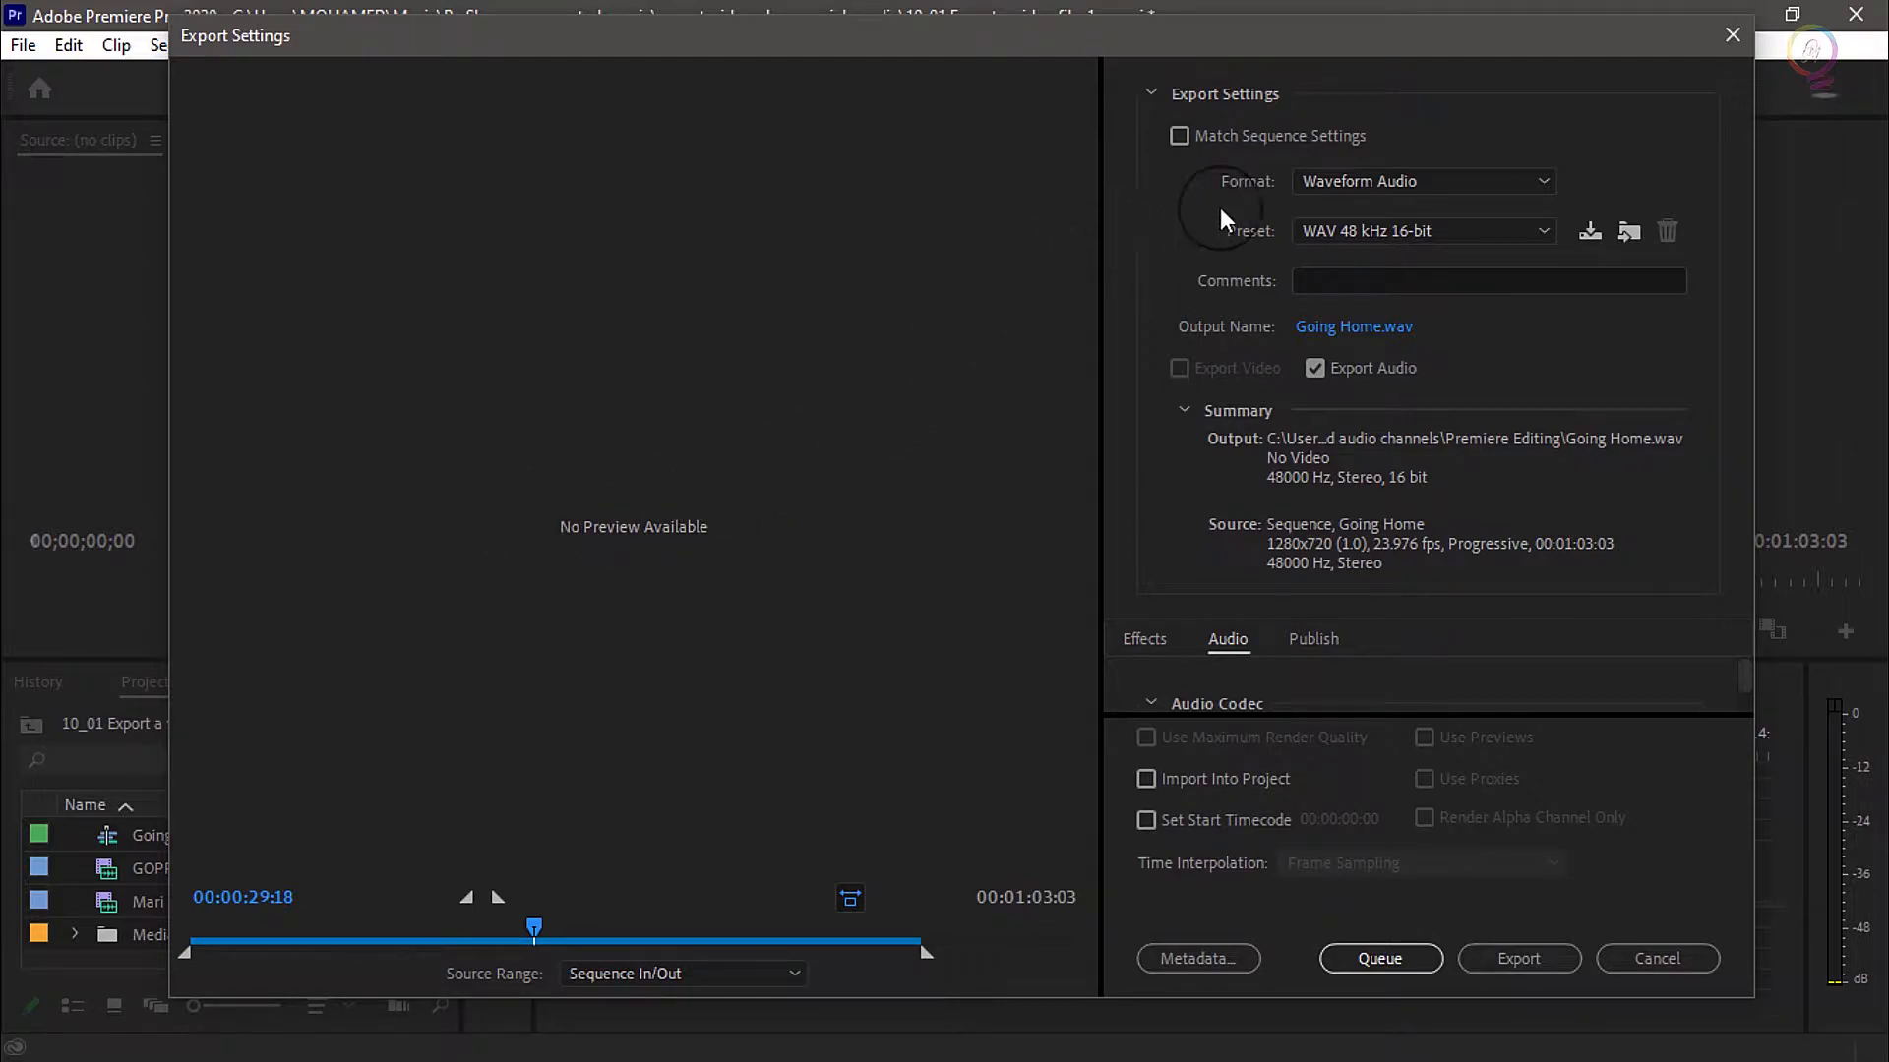
Set the export format to H.264 with the Match Source - High bitrate preset
left_click(1540, 177)
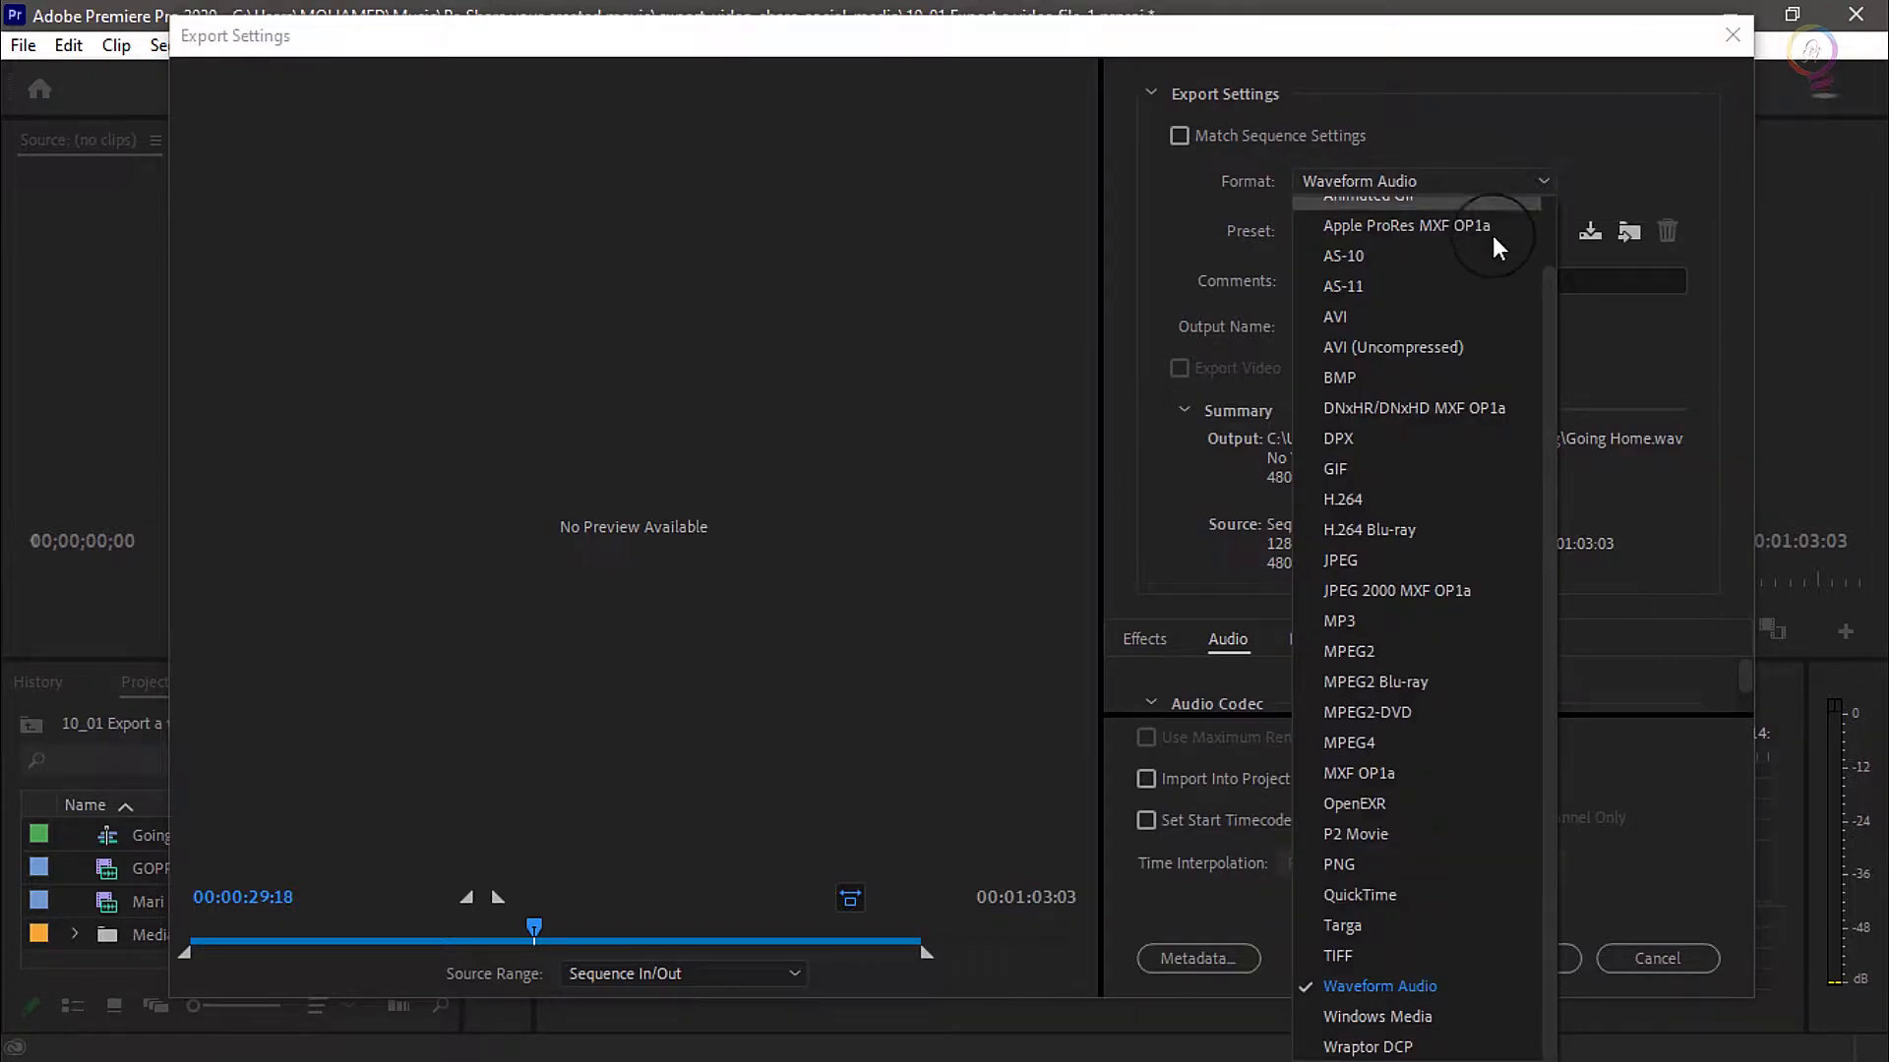
scroll(1401, 535, "up", 1)
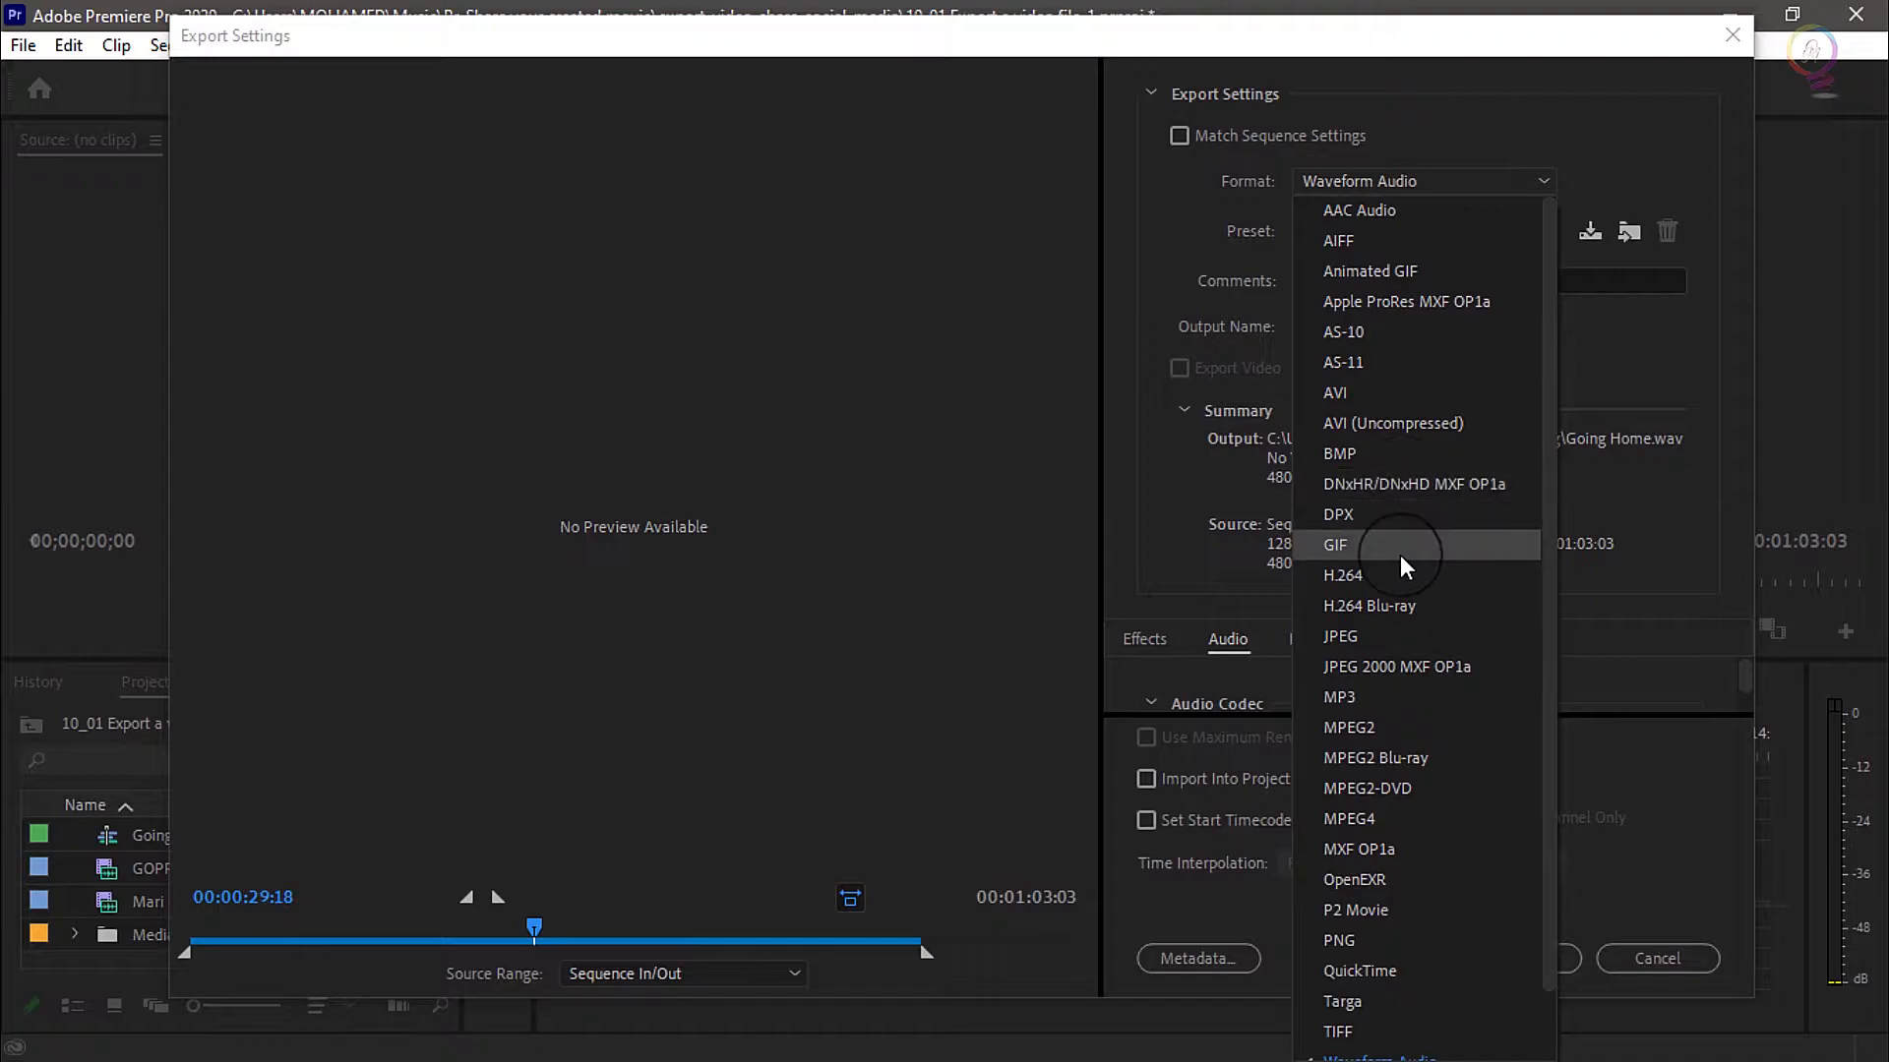
left_click(1383, 577)
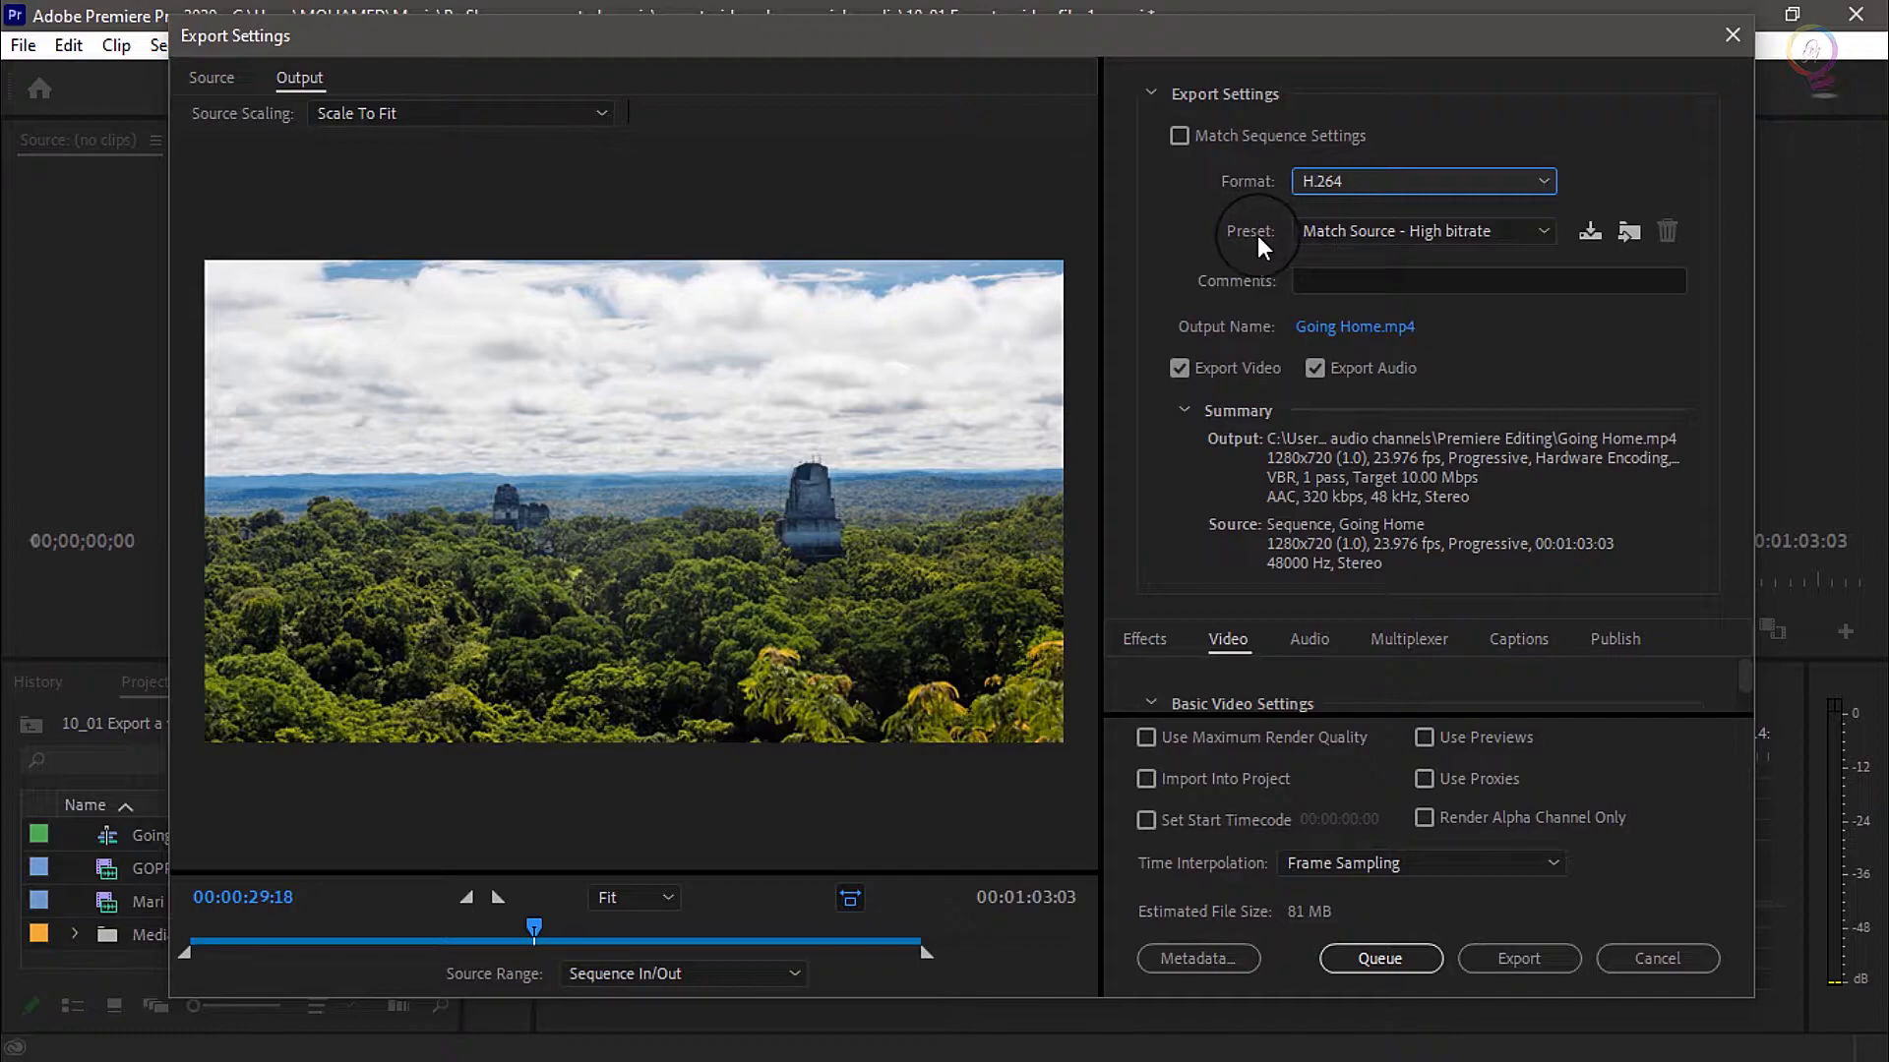
left_click(1525, 228)
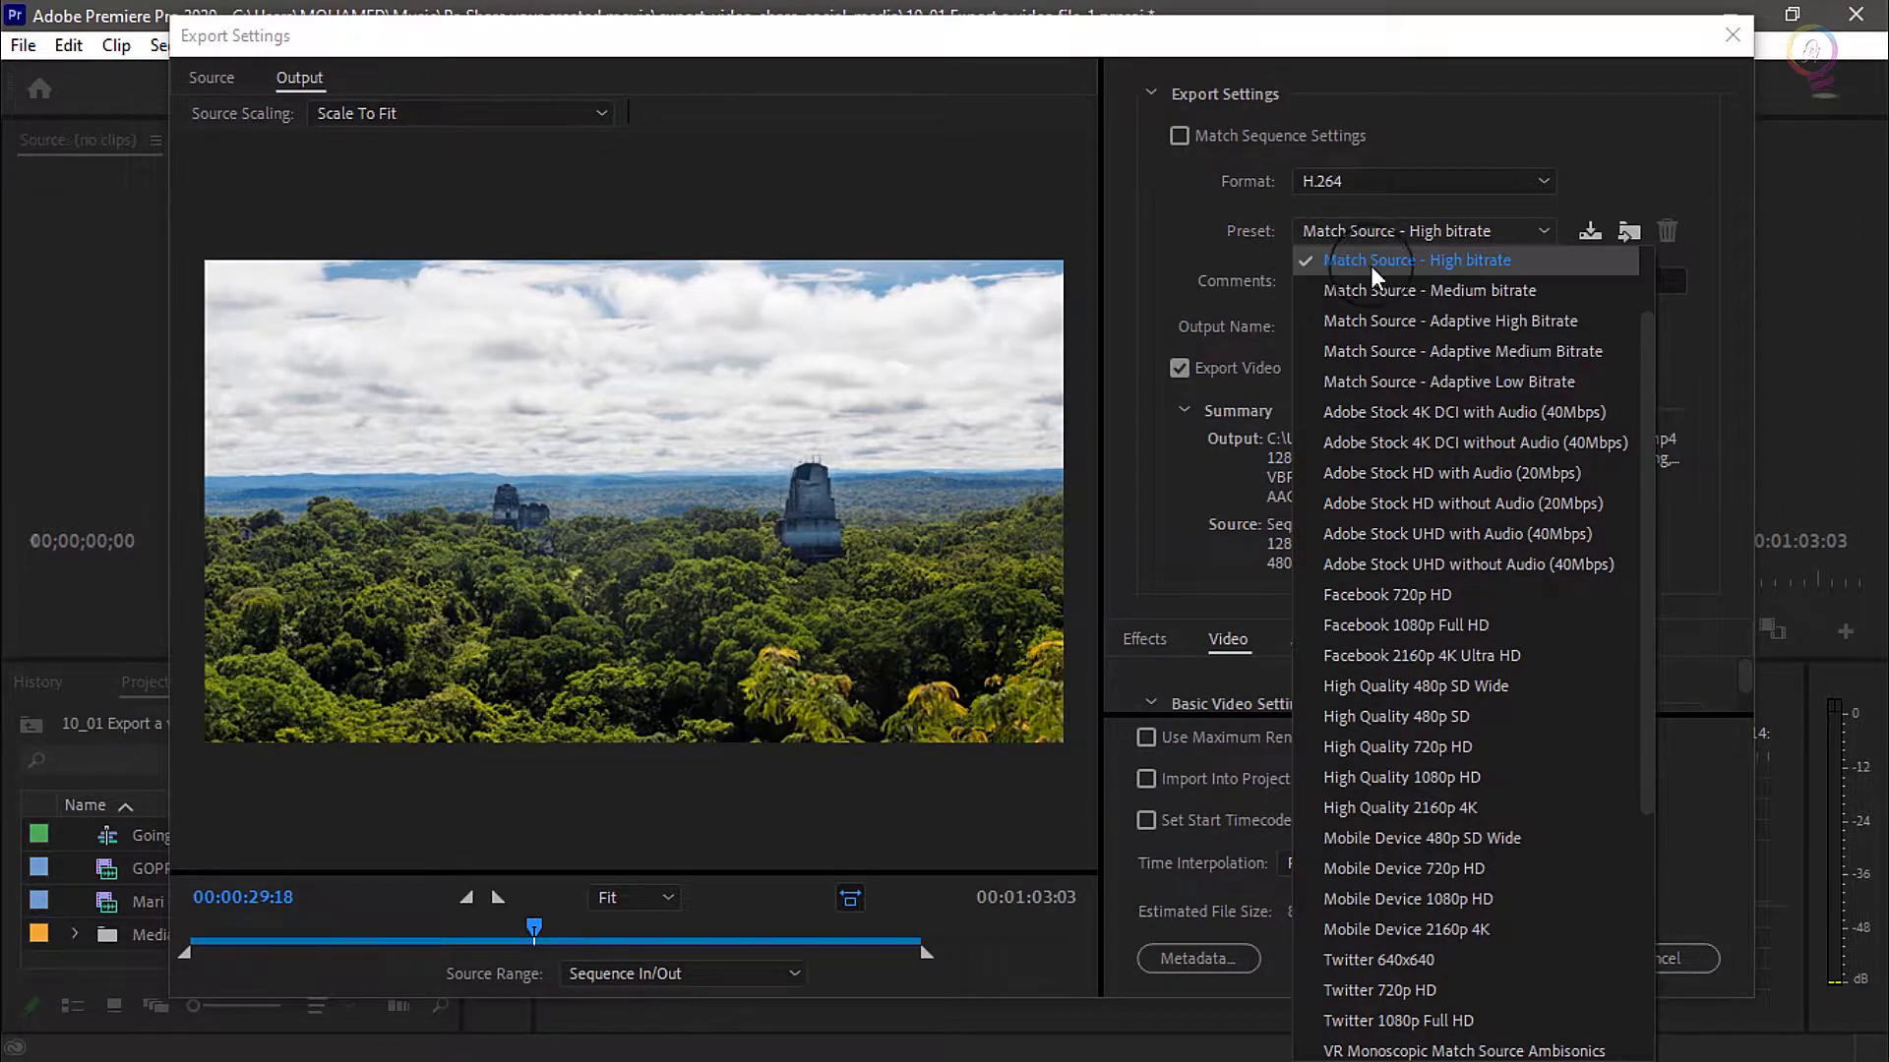
left_click(1585, 266)
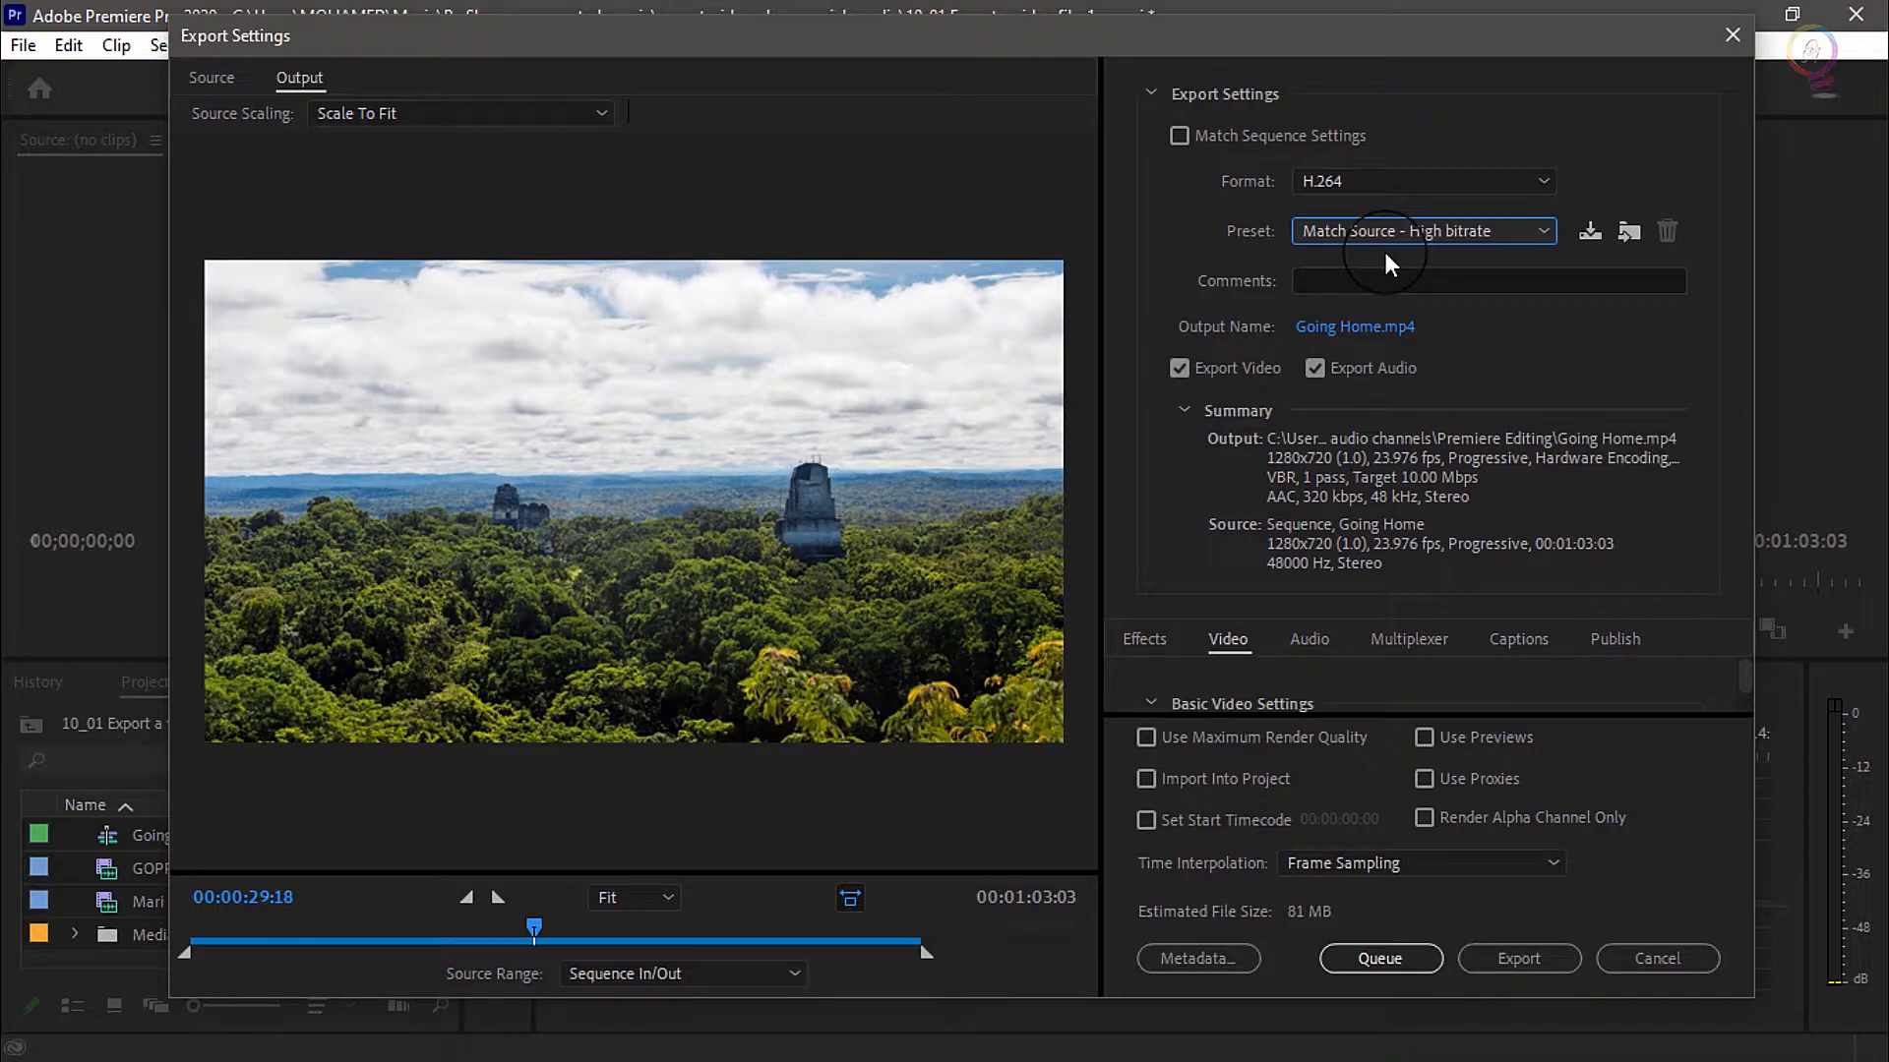
Review the export effects options, from Lumetri Look / LUT and SDR Conform through the overlays to Time Tuner and loudness
left_click_drag(1085, 1003, 1085, 1052)
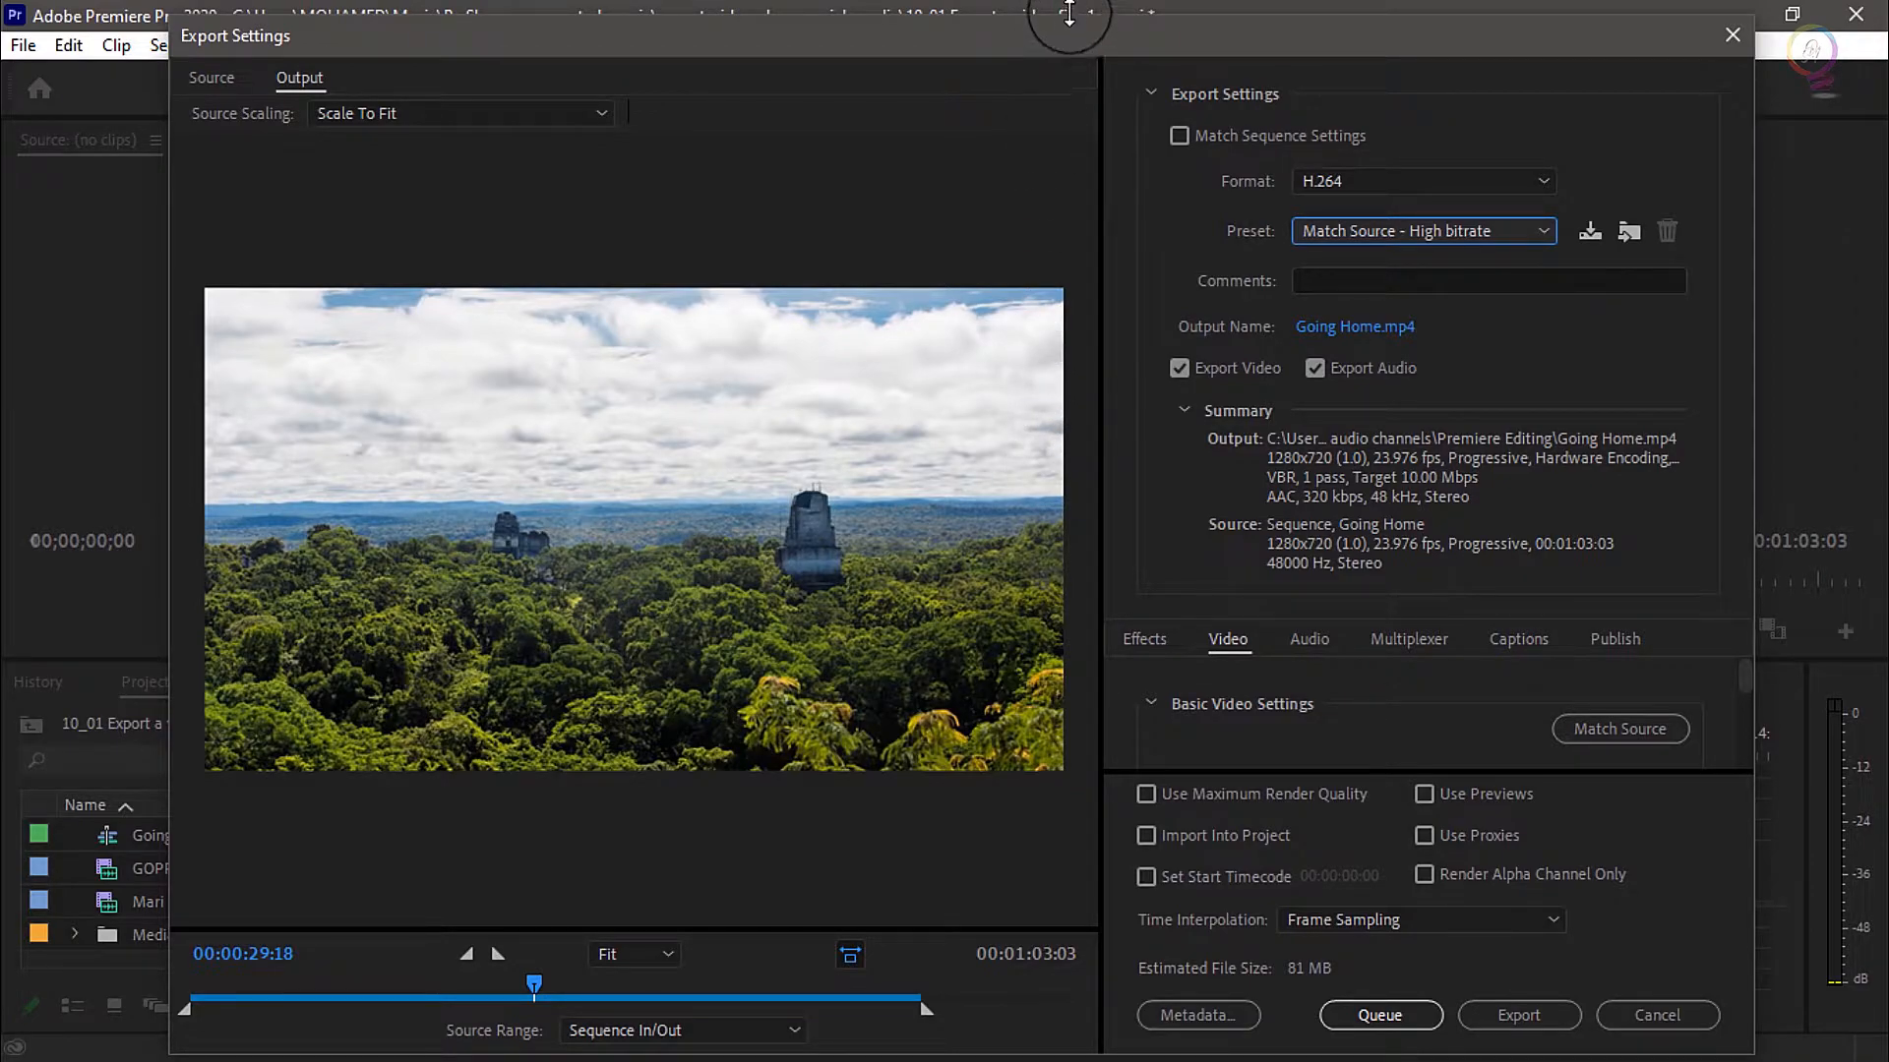
left_click_drag(1069, 11, 1072, 1)
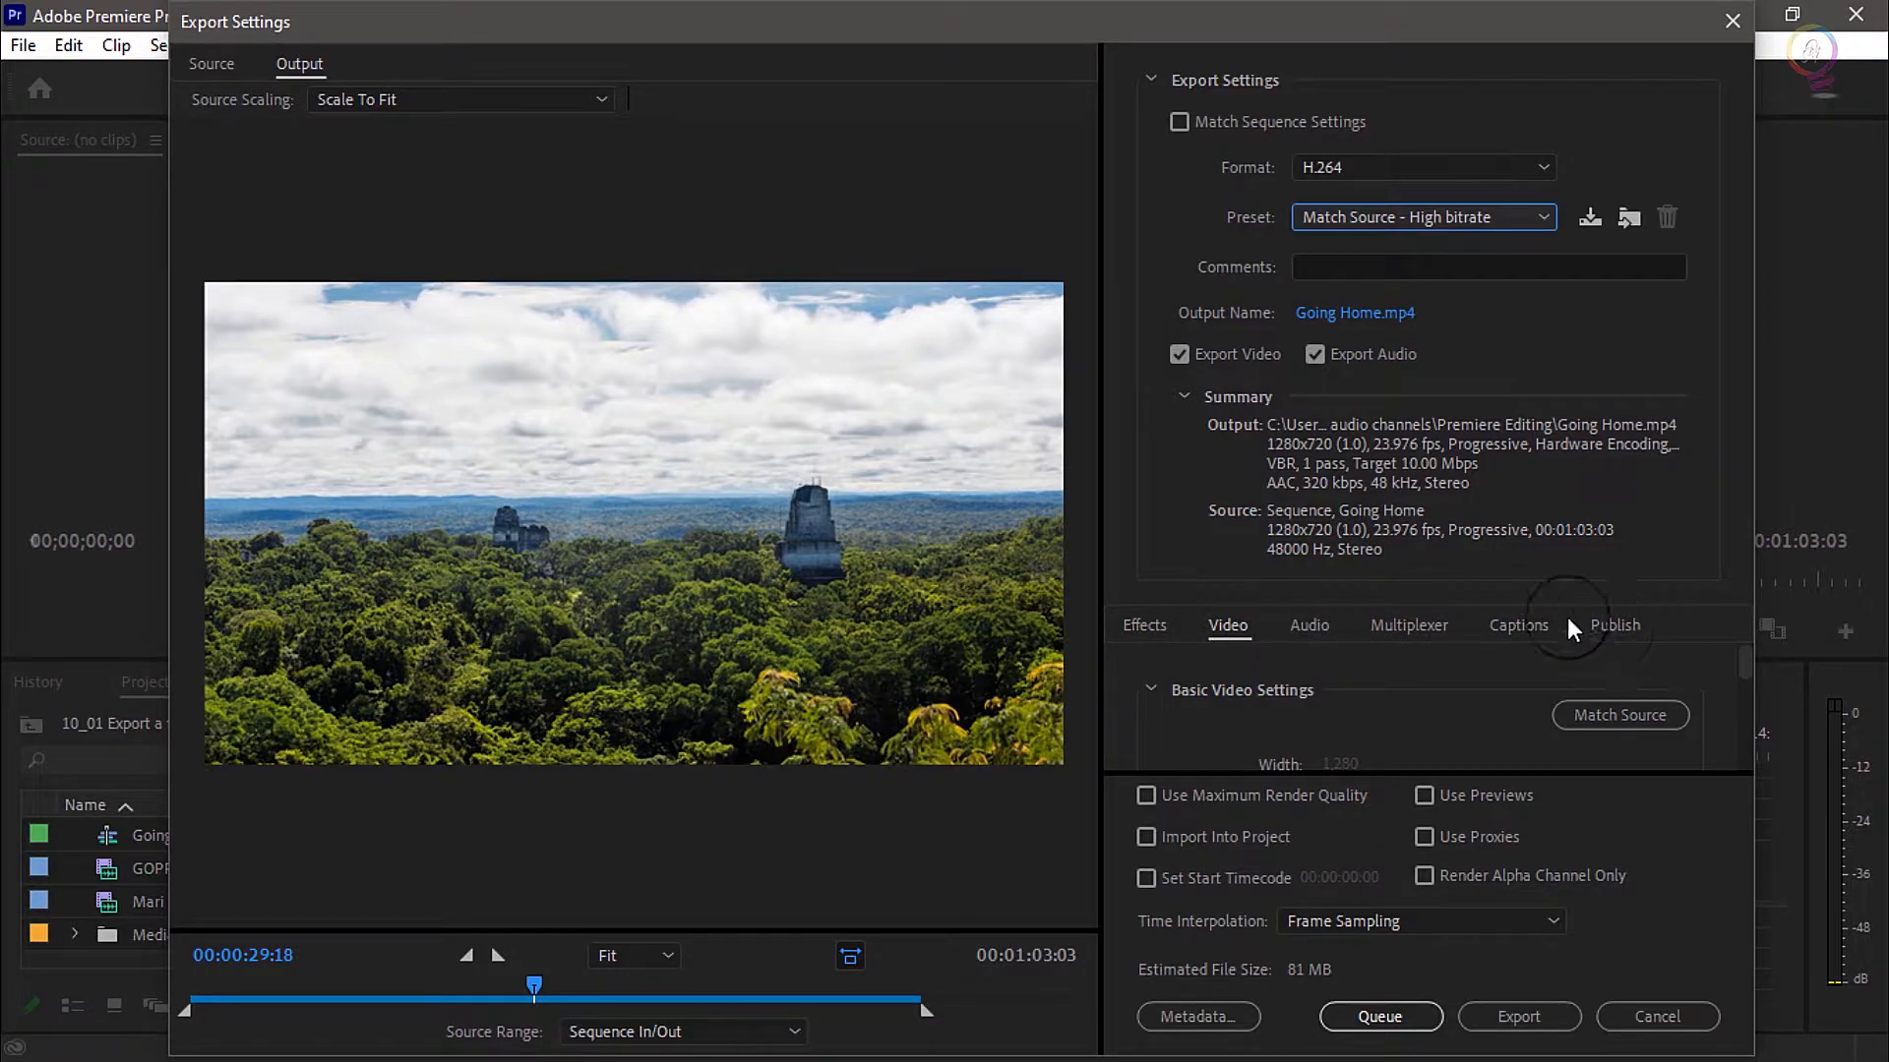
left_click(1155, 637)
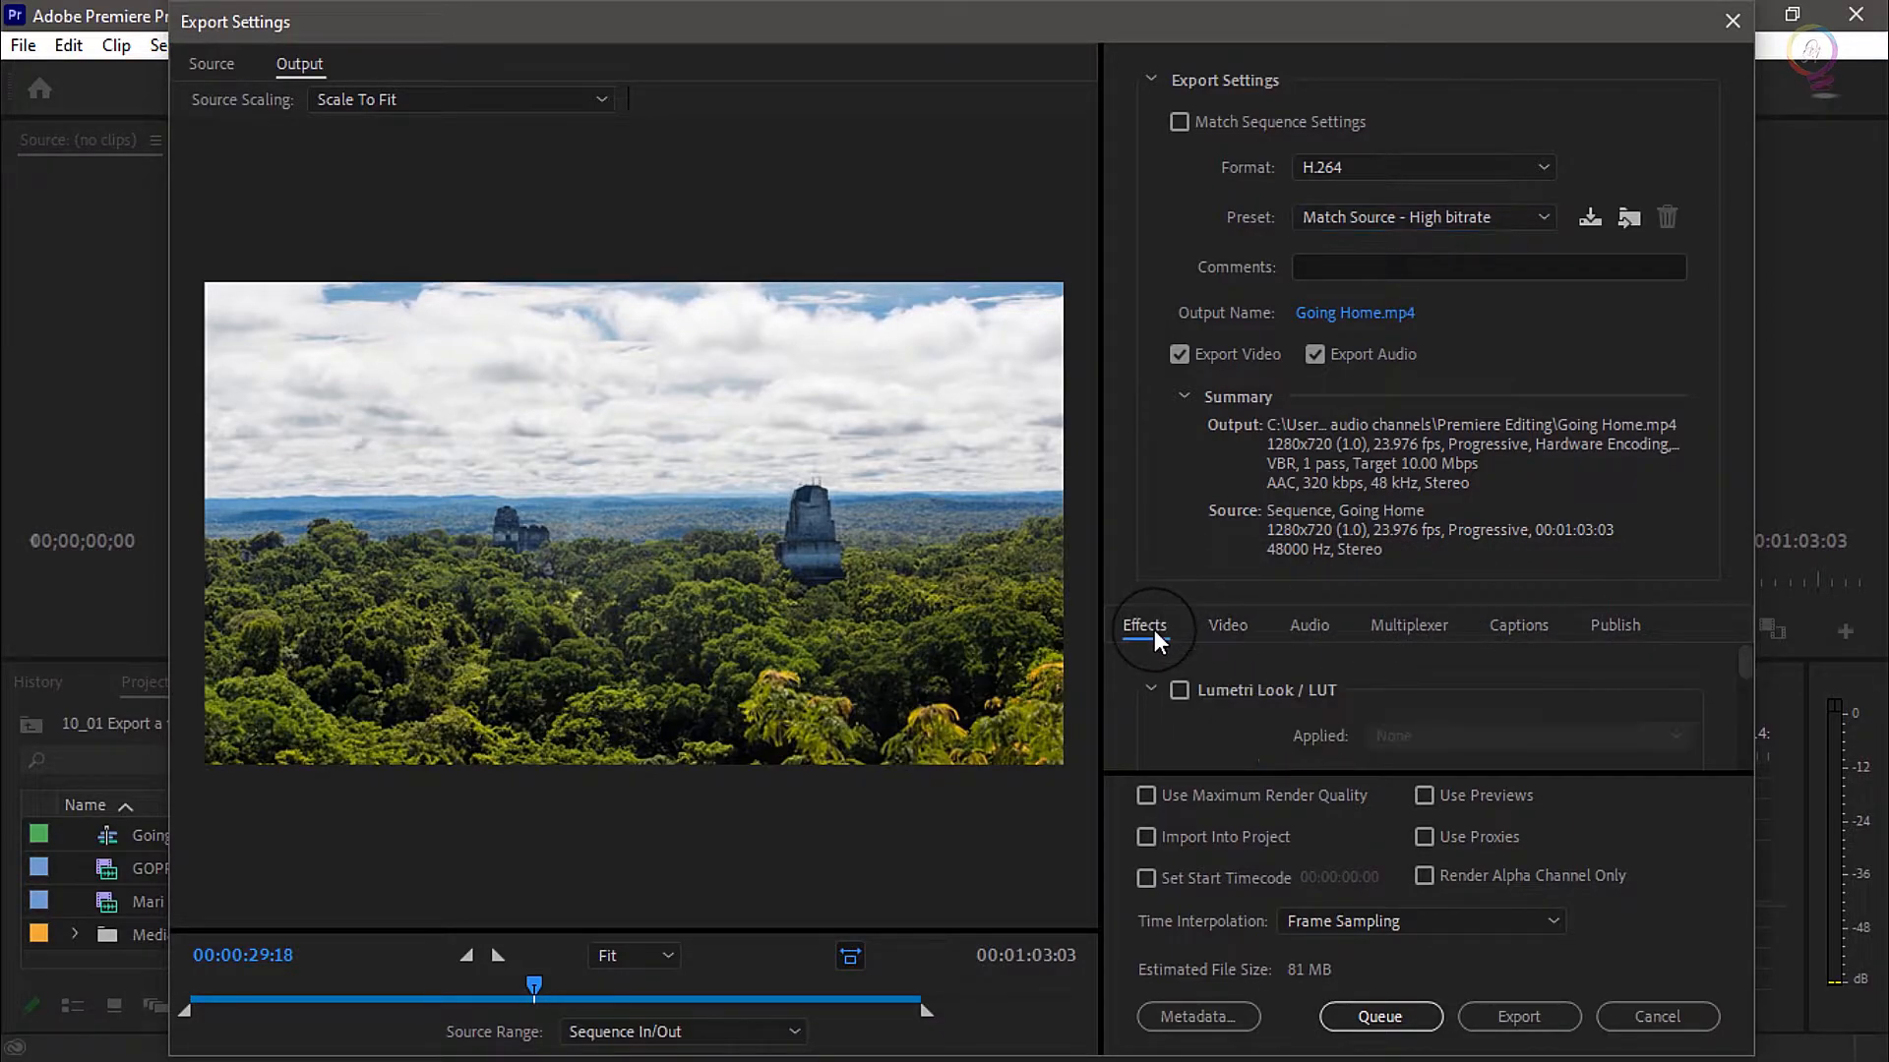
scroll(1202, 702, "down", 4)
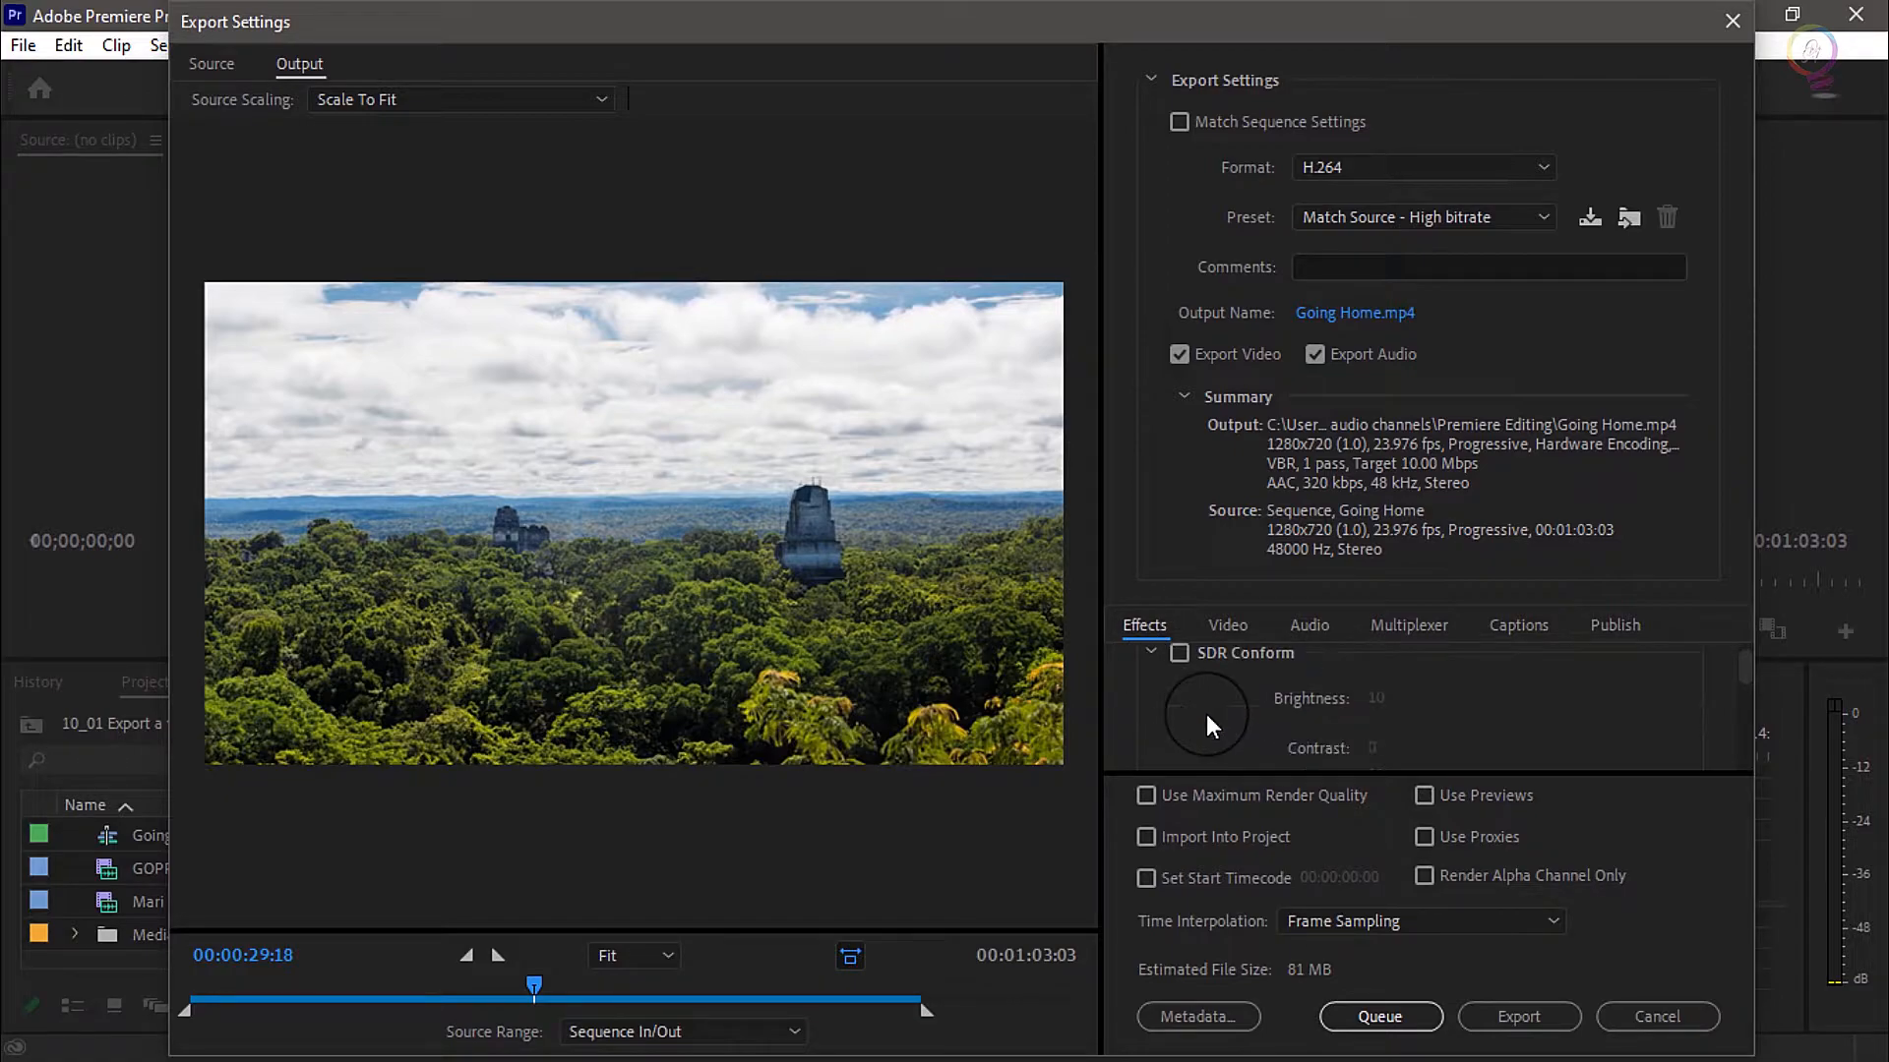
scroll(1207, 716, "down", 2)
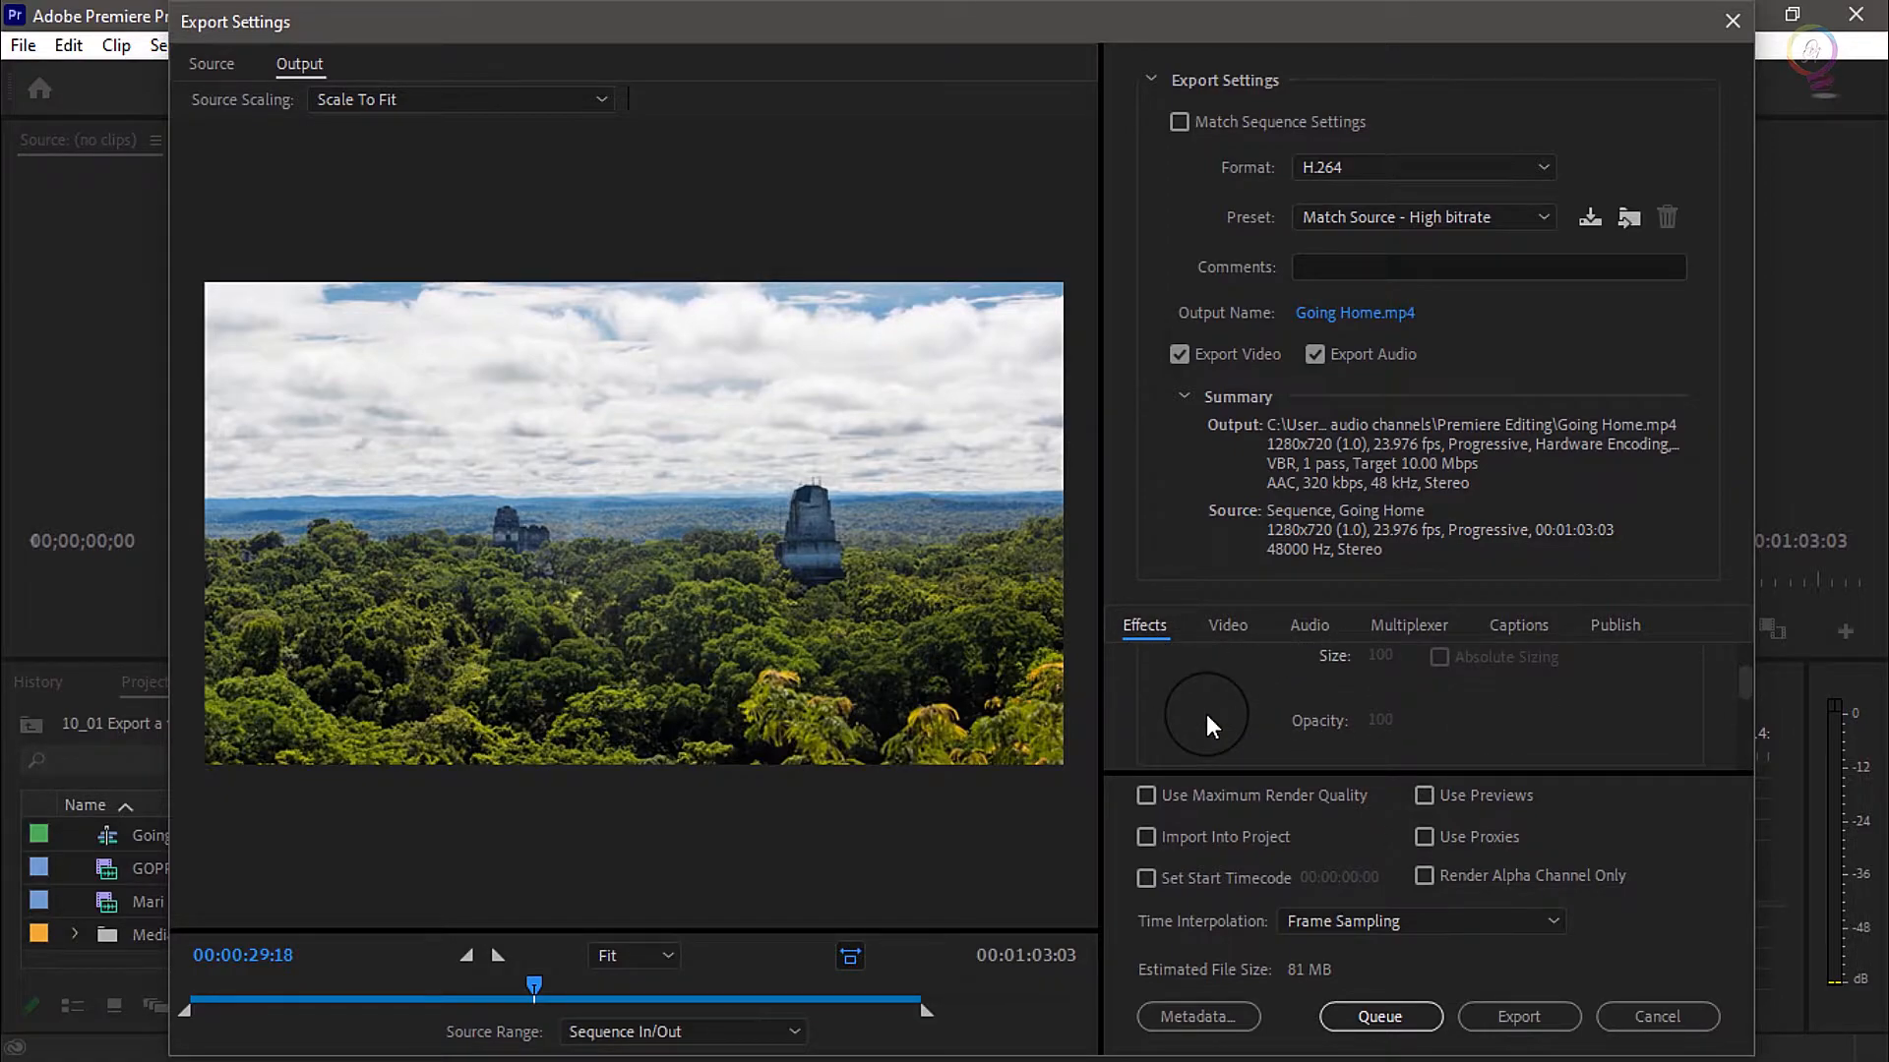
scroll(1205, 716, "down", 3)
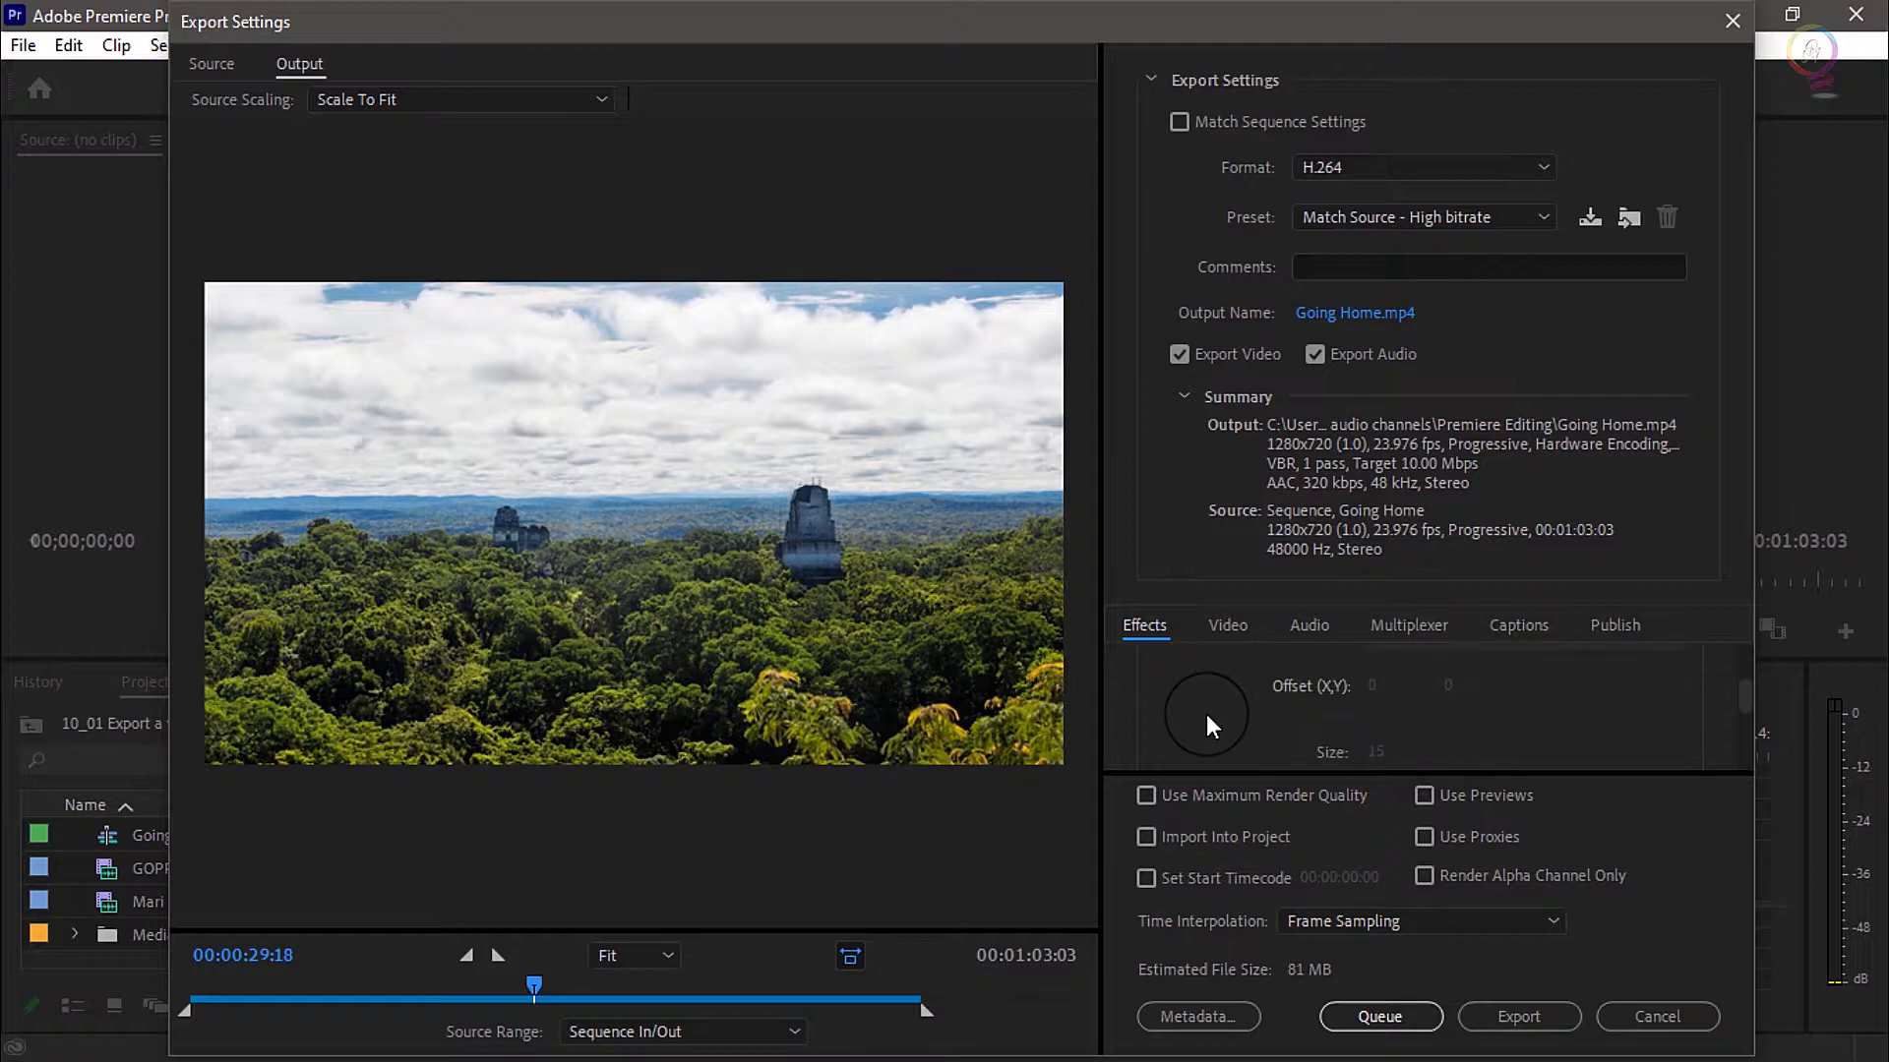
scroll(1206, 716, "down", 5)
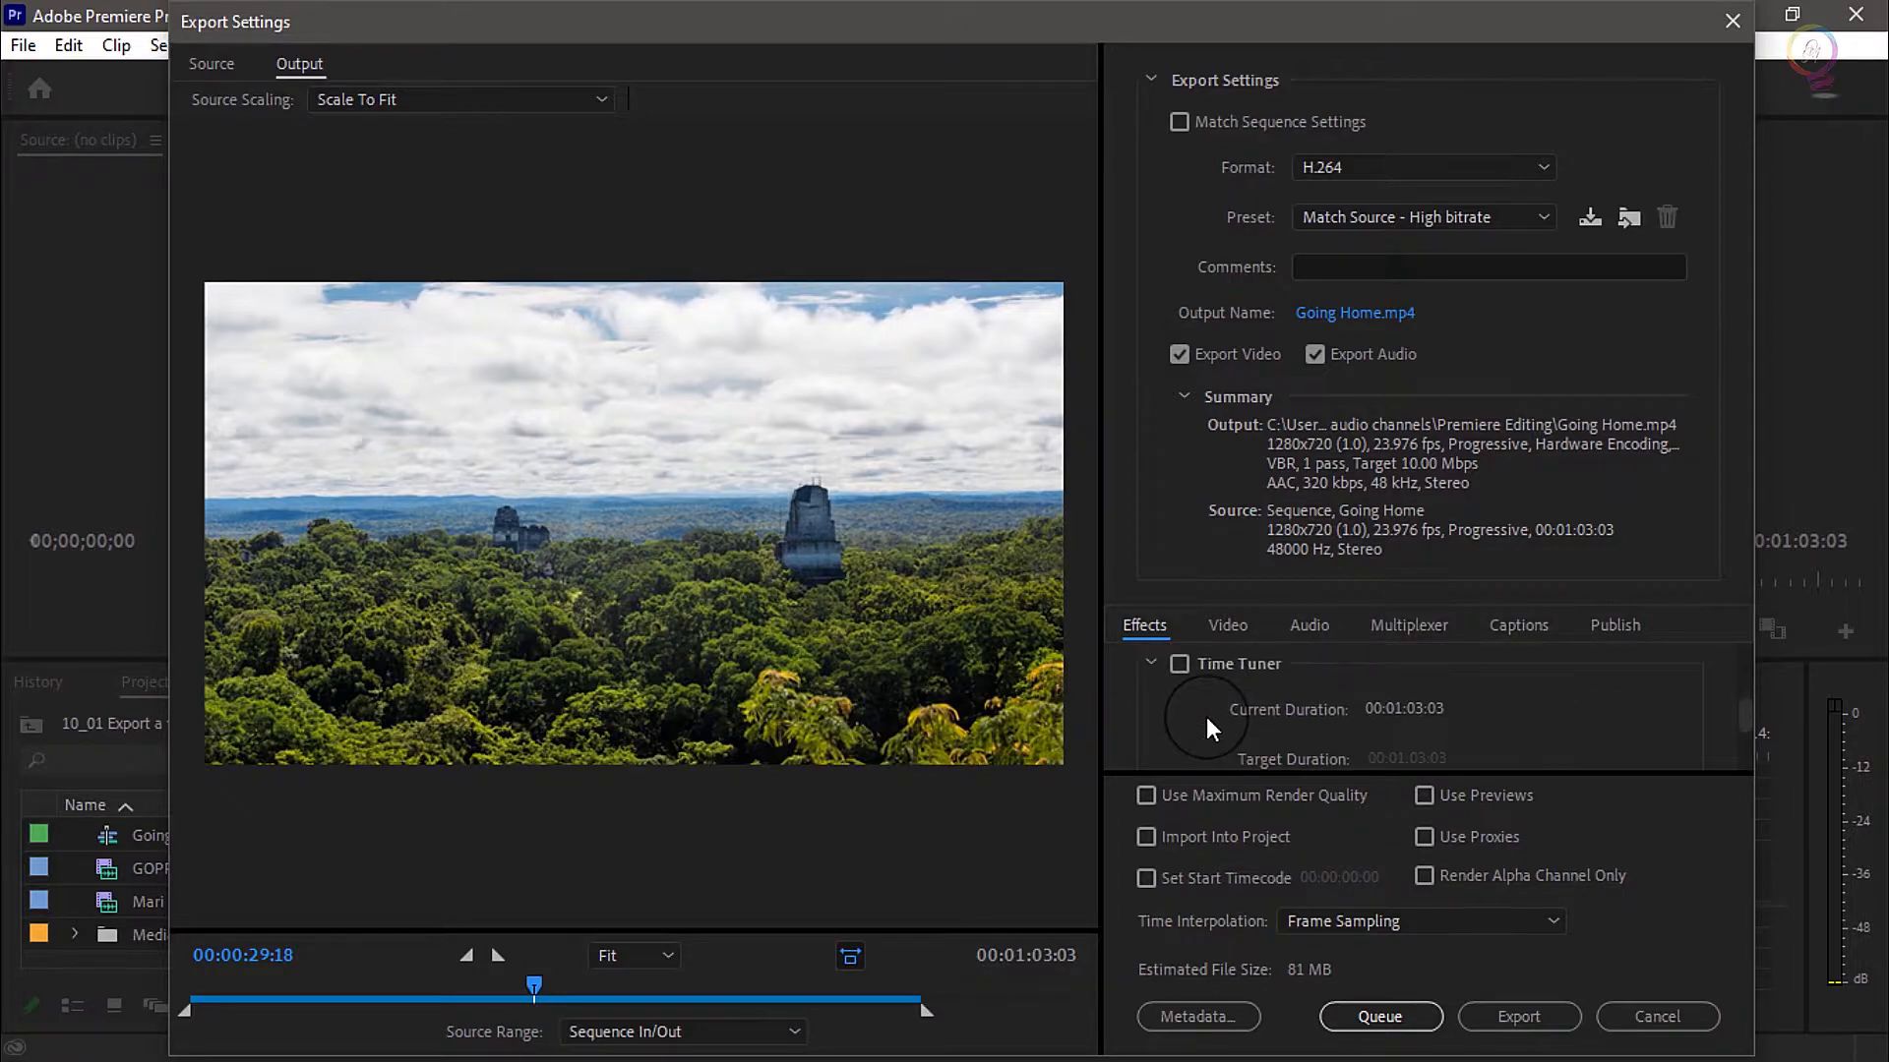
scroll(1206, 728, "down", 5)
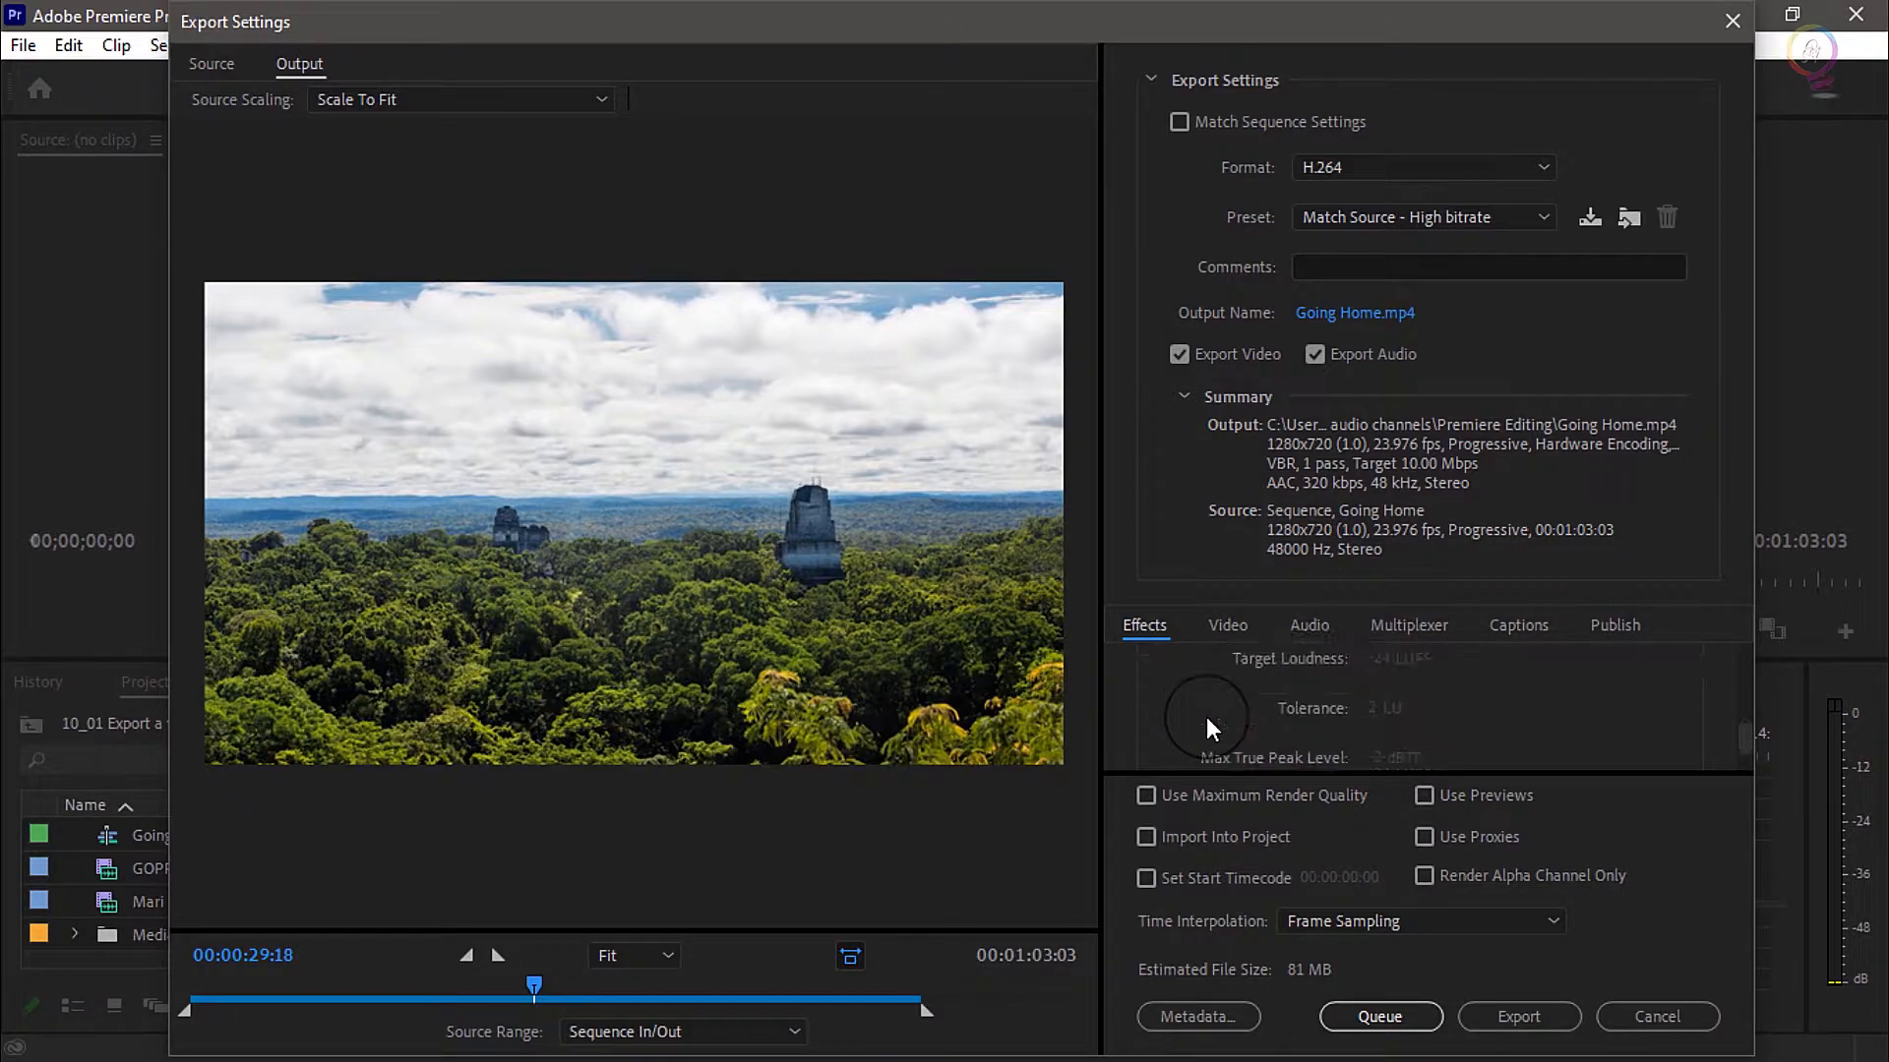
scroll(1208, 727, "down", 3)
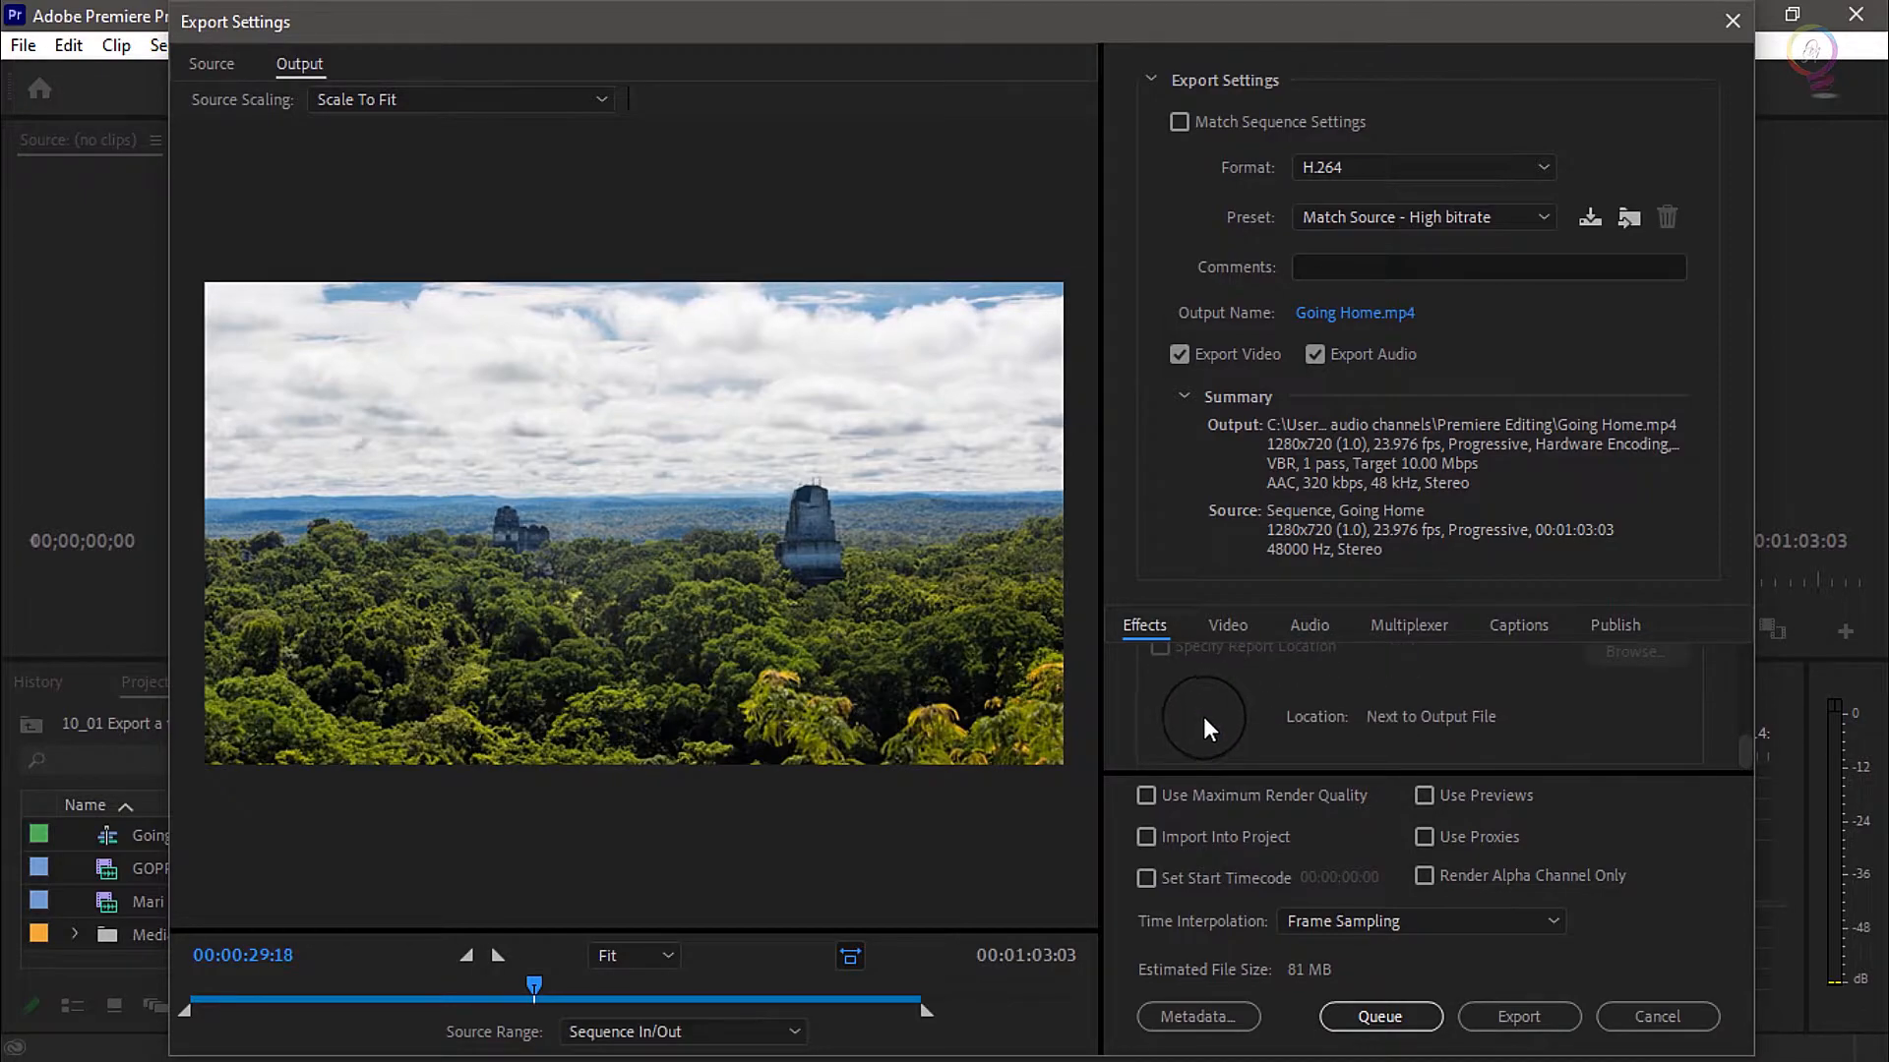
Examine the basic video export settings, including frame width and height, frame rate, field order, aspect and their source matching
left_click(1228, 628)
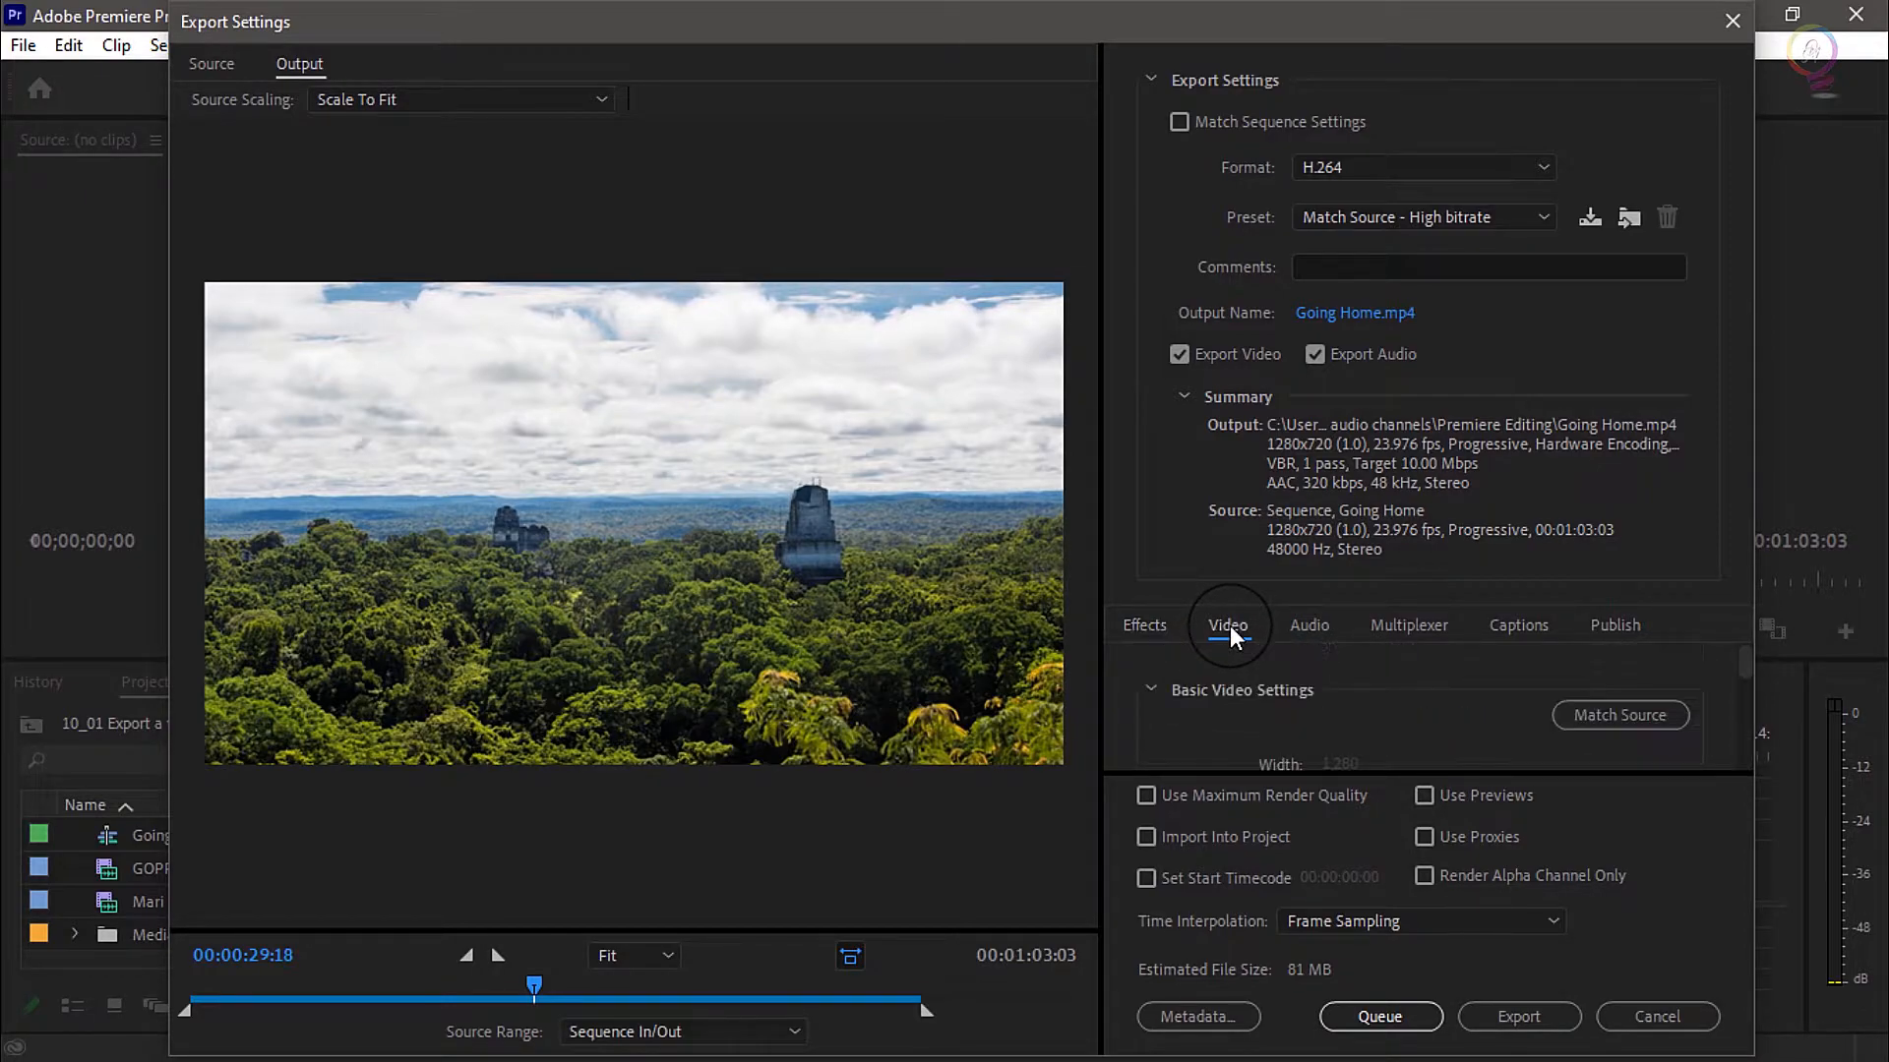
scroll(1223, 683, "down", 3)
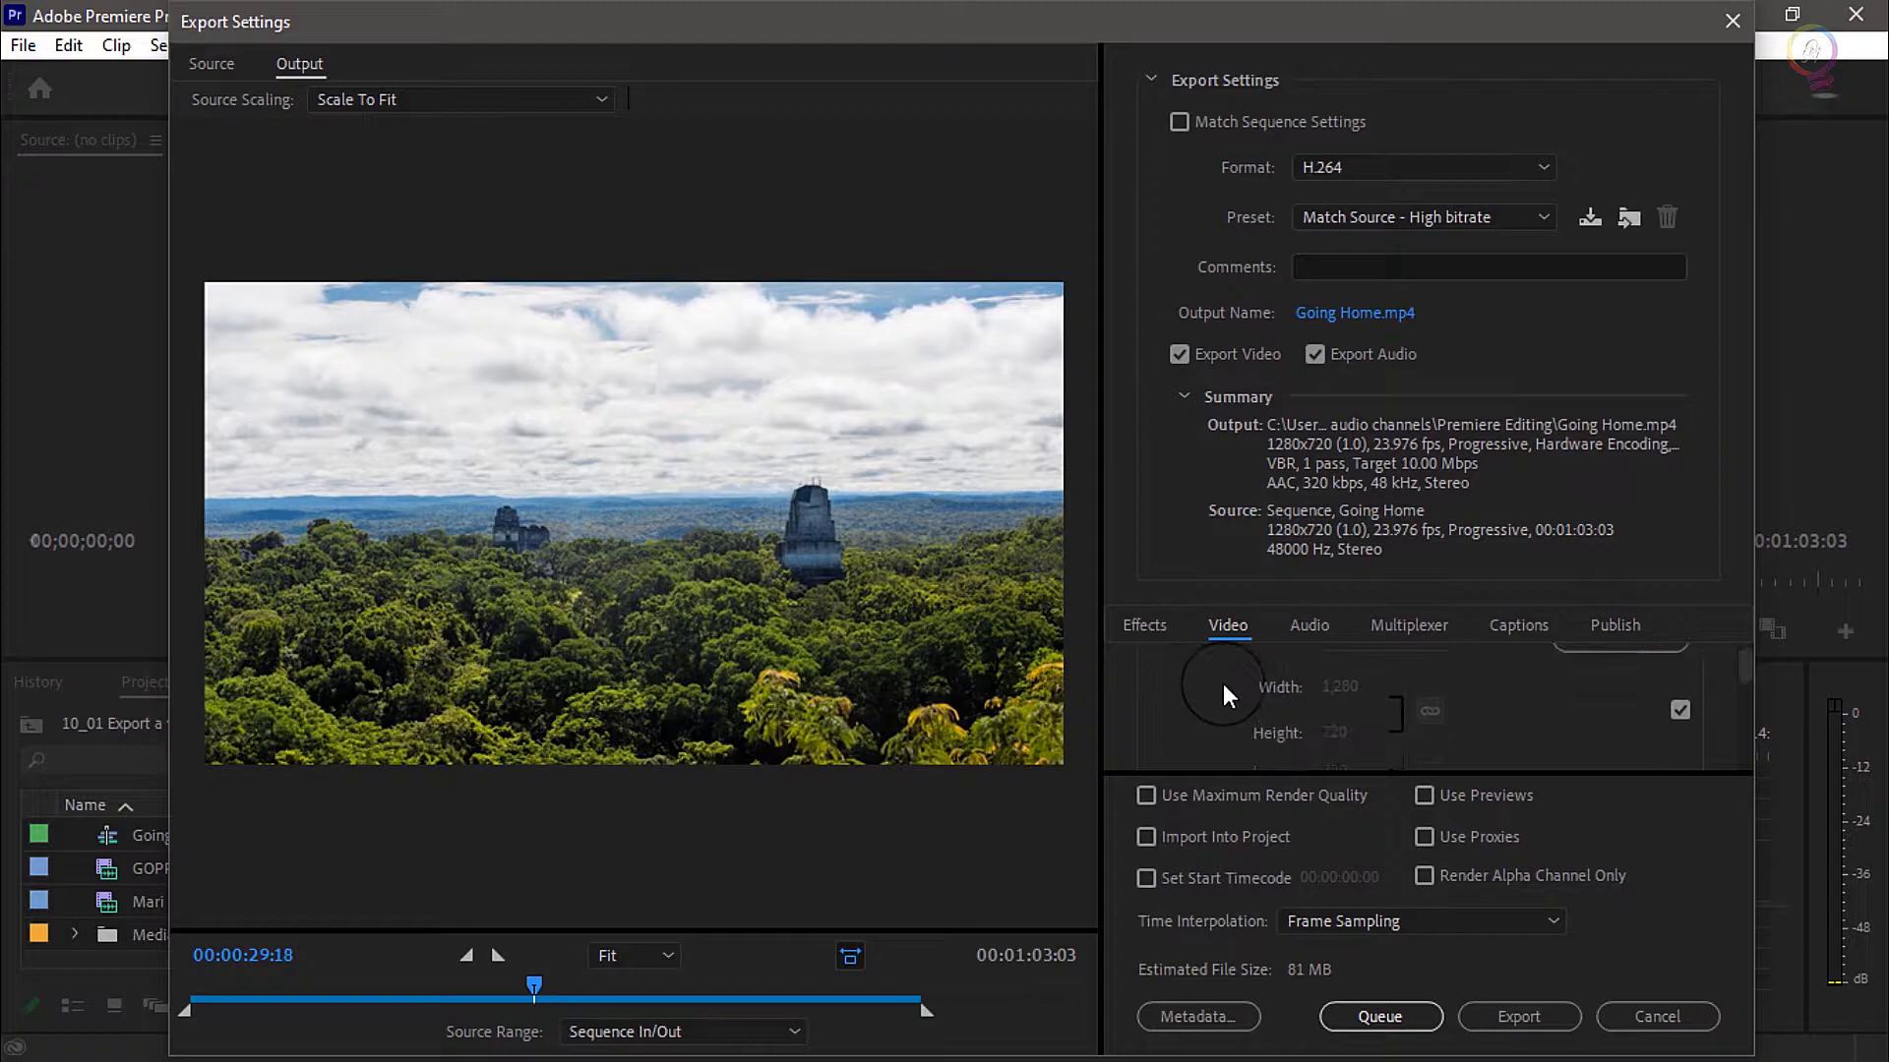
scroll(1224, 694, "down", 2)
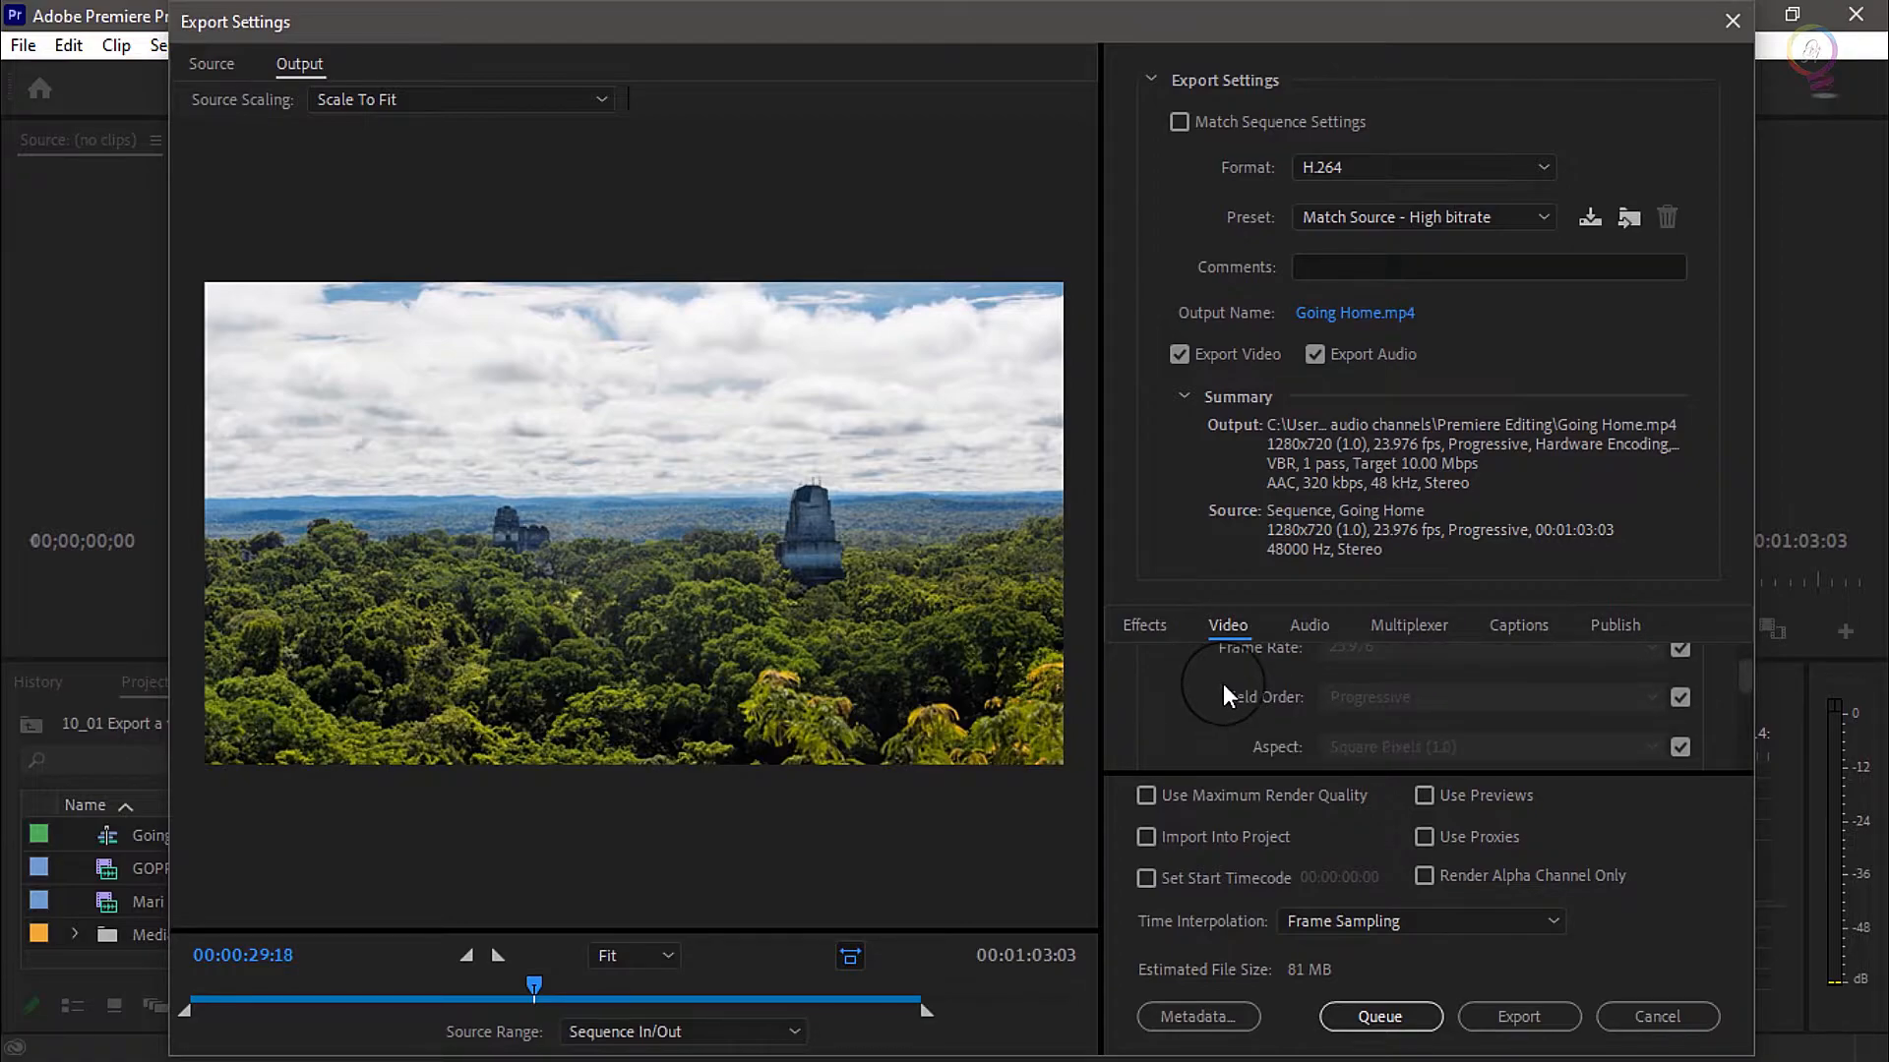
scroll(1224, 683, "down", 4)
scroll(1229, 696, "down", 5)
scroll(1229, 694, "down", 3)
scroll(1230, 693, "up", 4)
scroll(1229, 678, "up", 8)
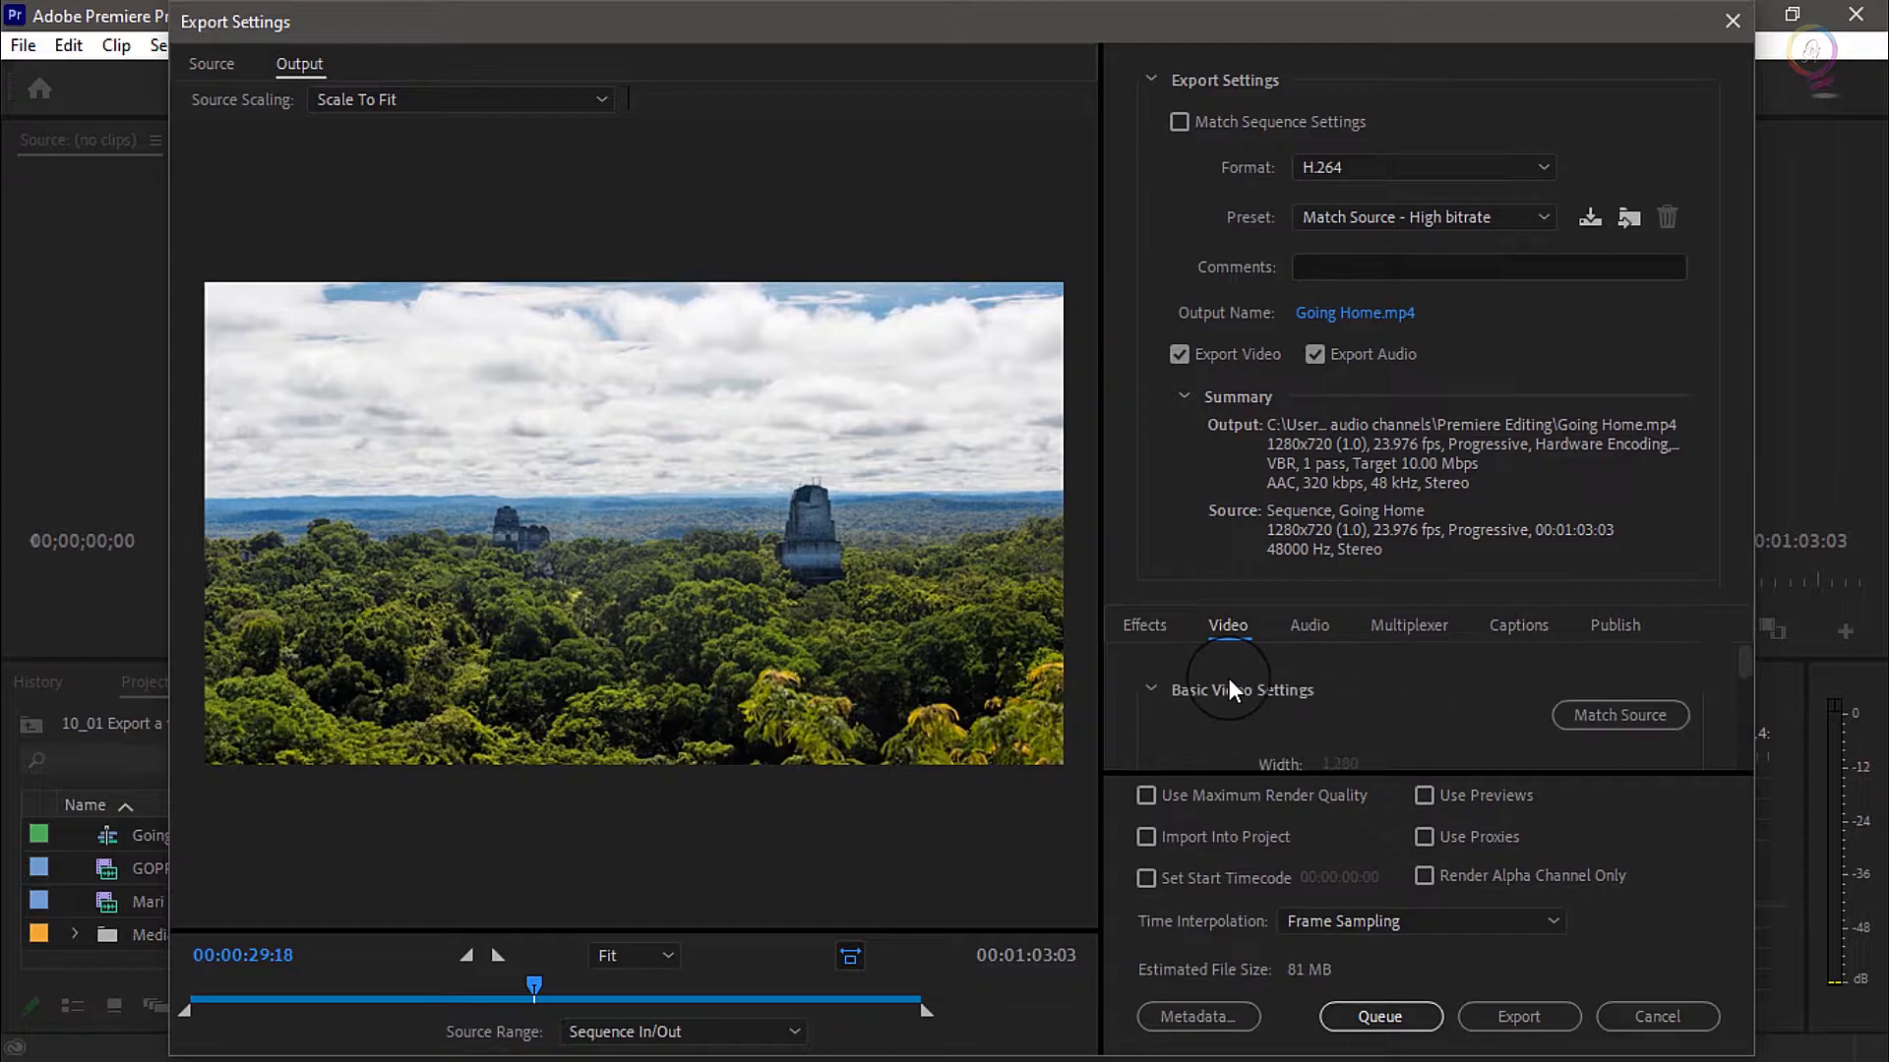
scroll(1230, 689, "down", 1)
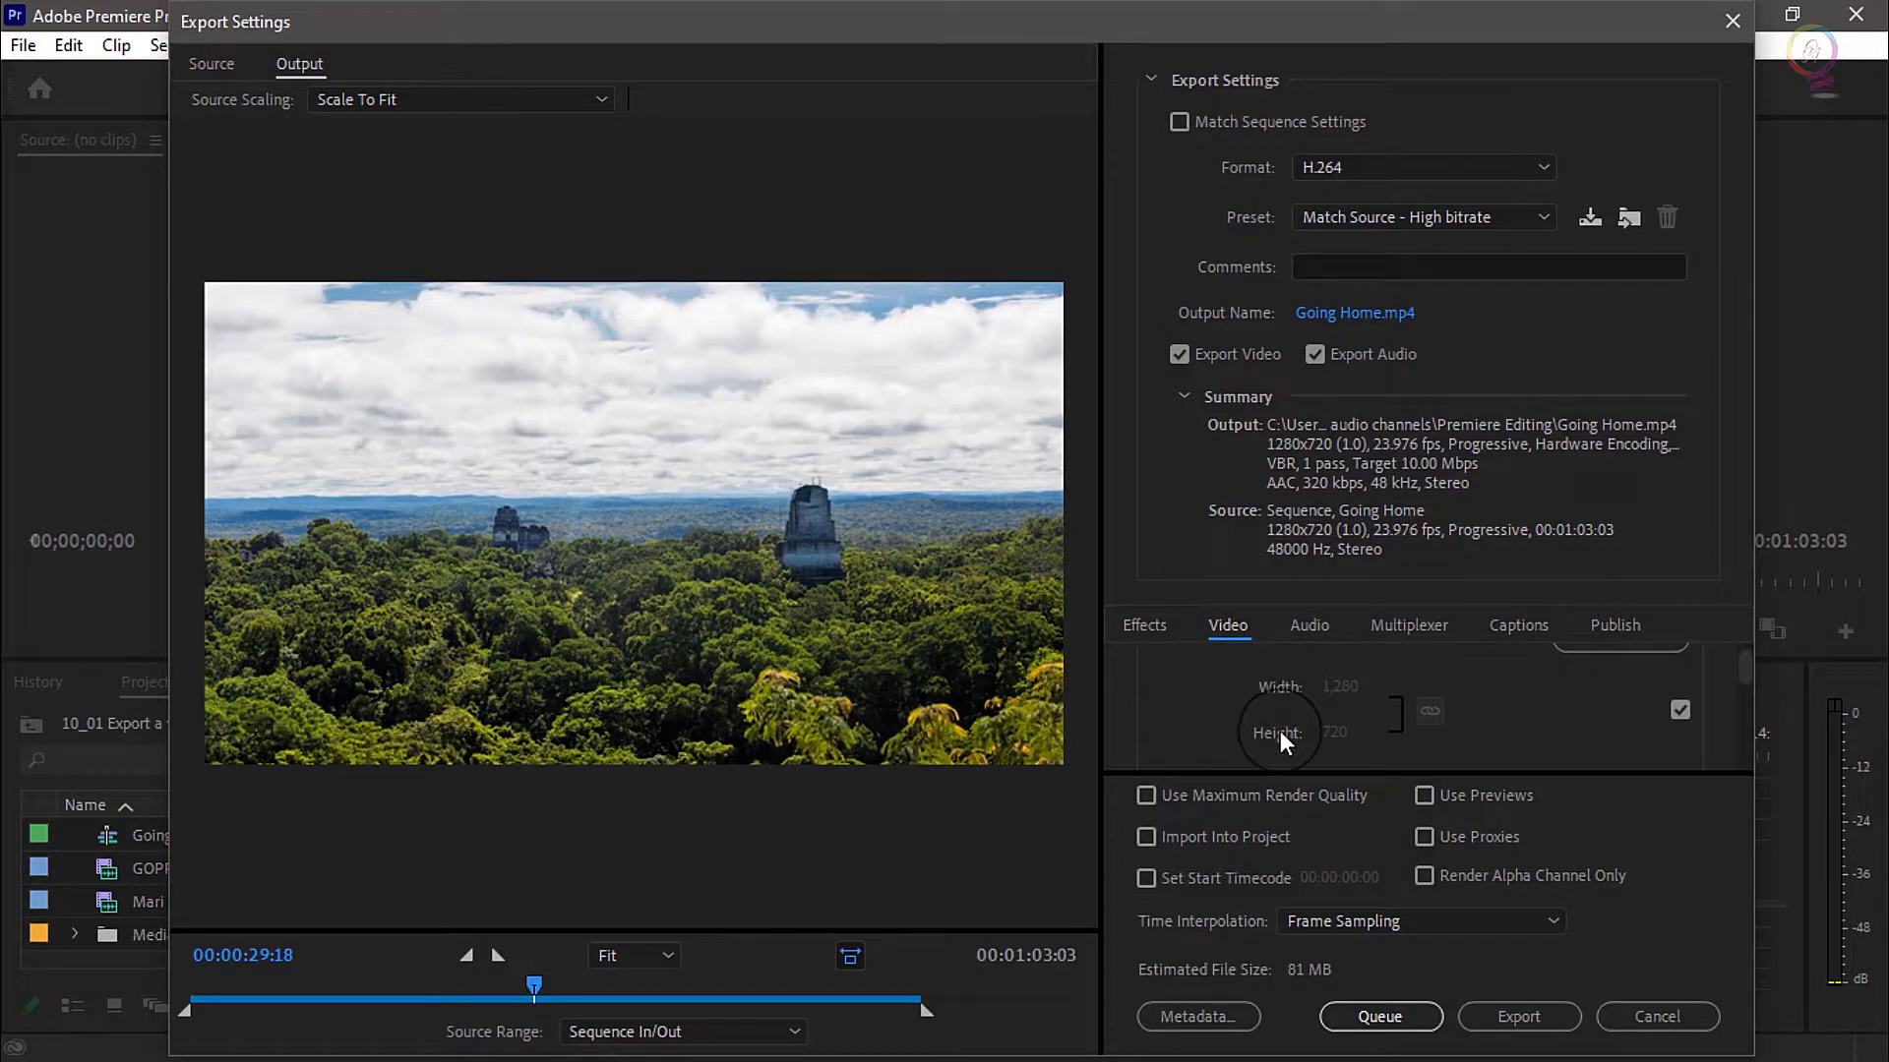
scroll(1251, 730, "down", 2)
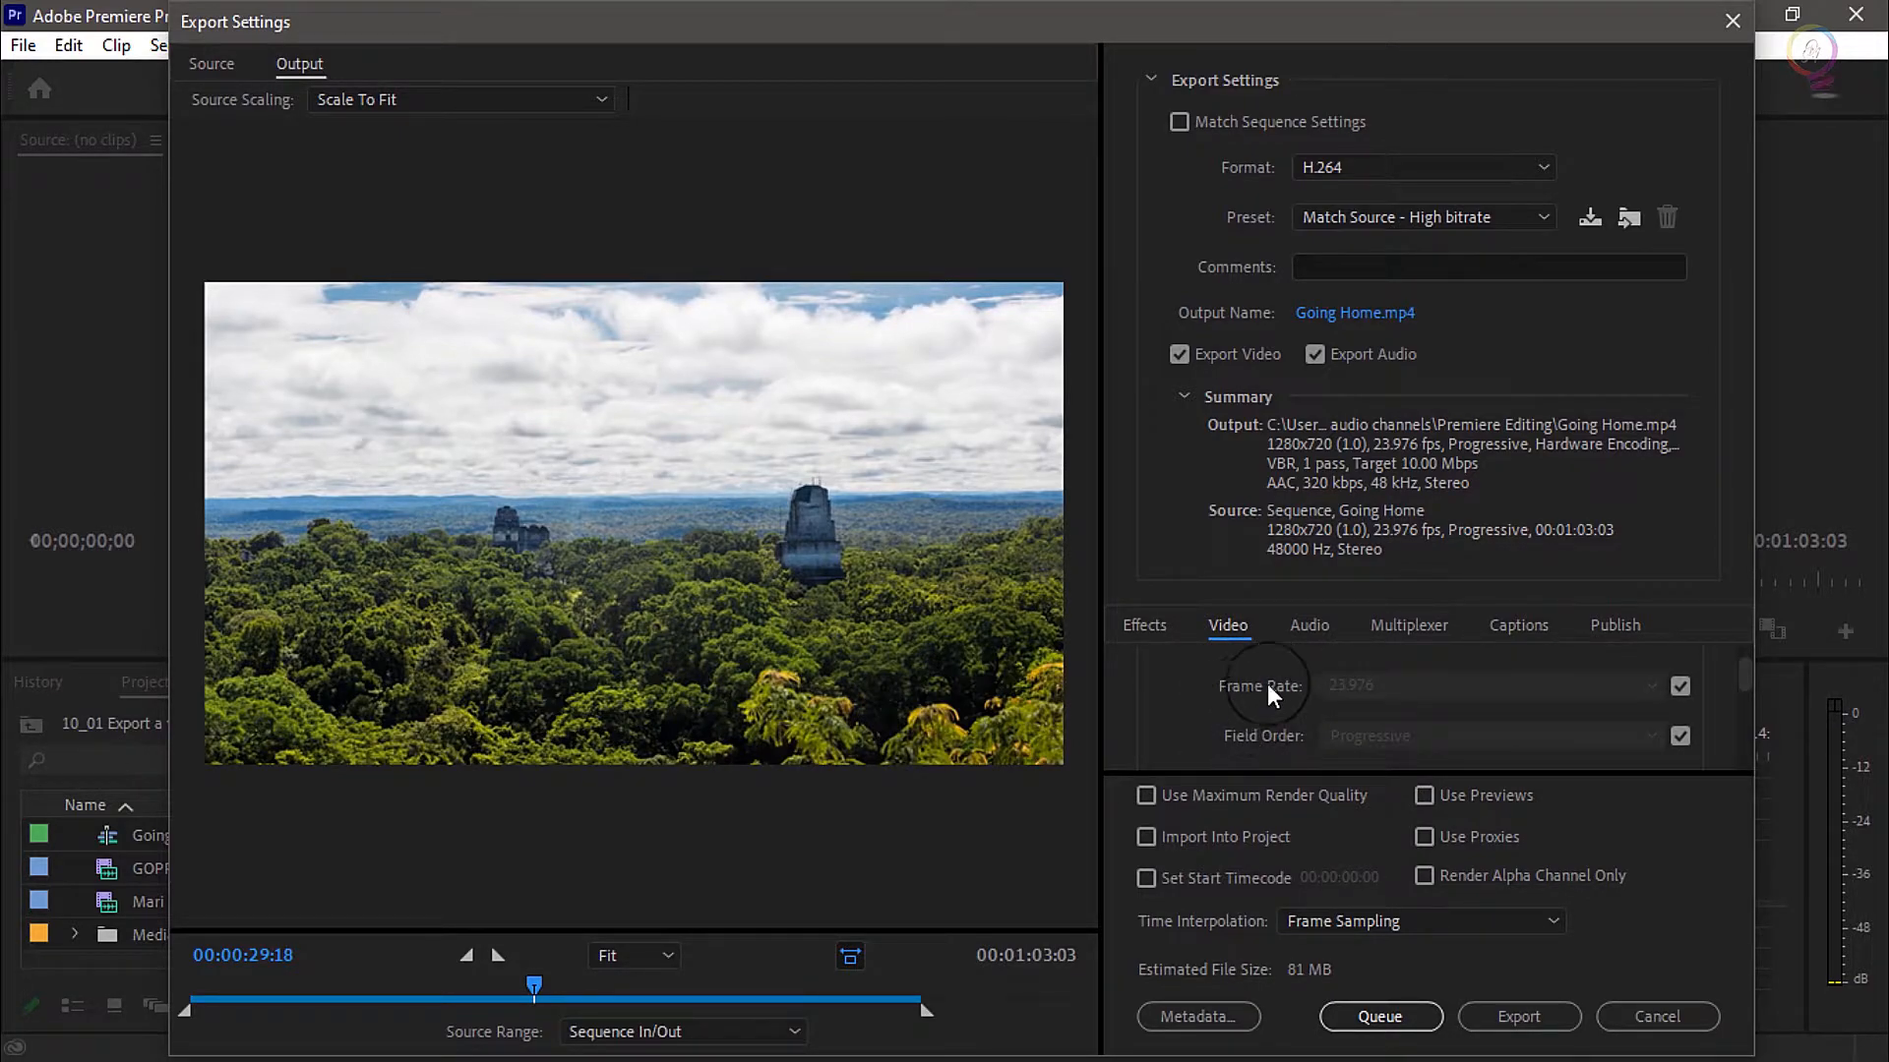
scroll(1220, 708, "up", 2)
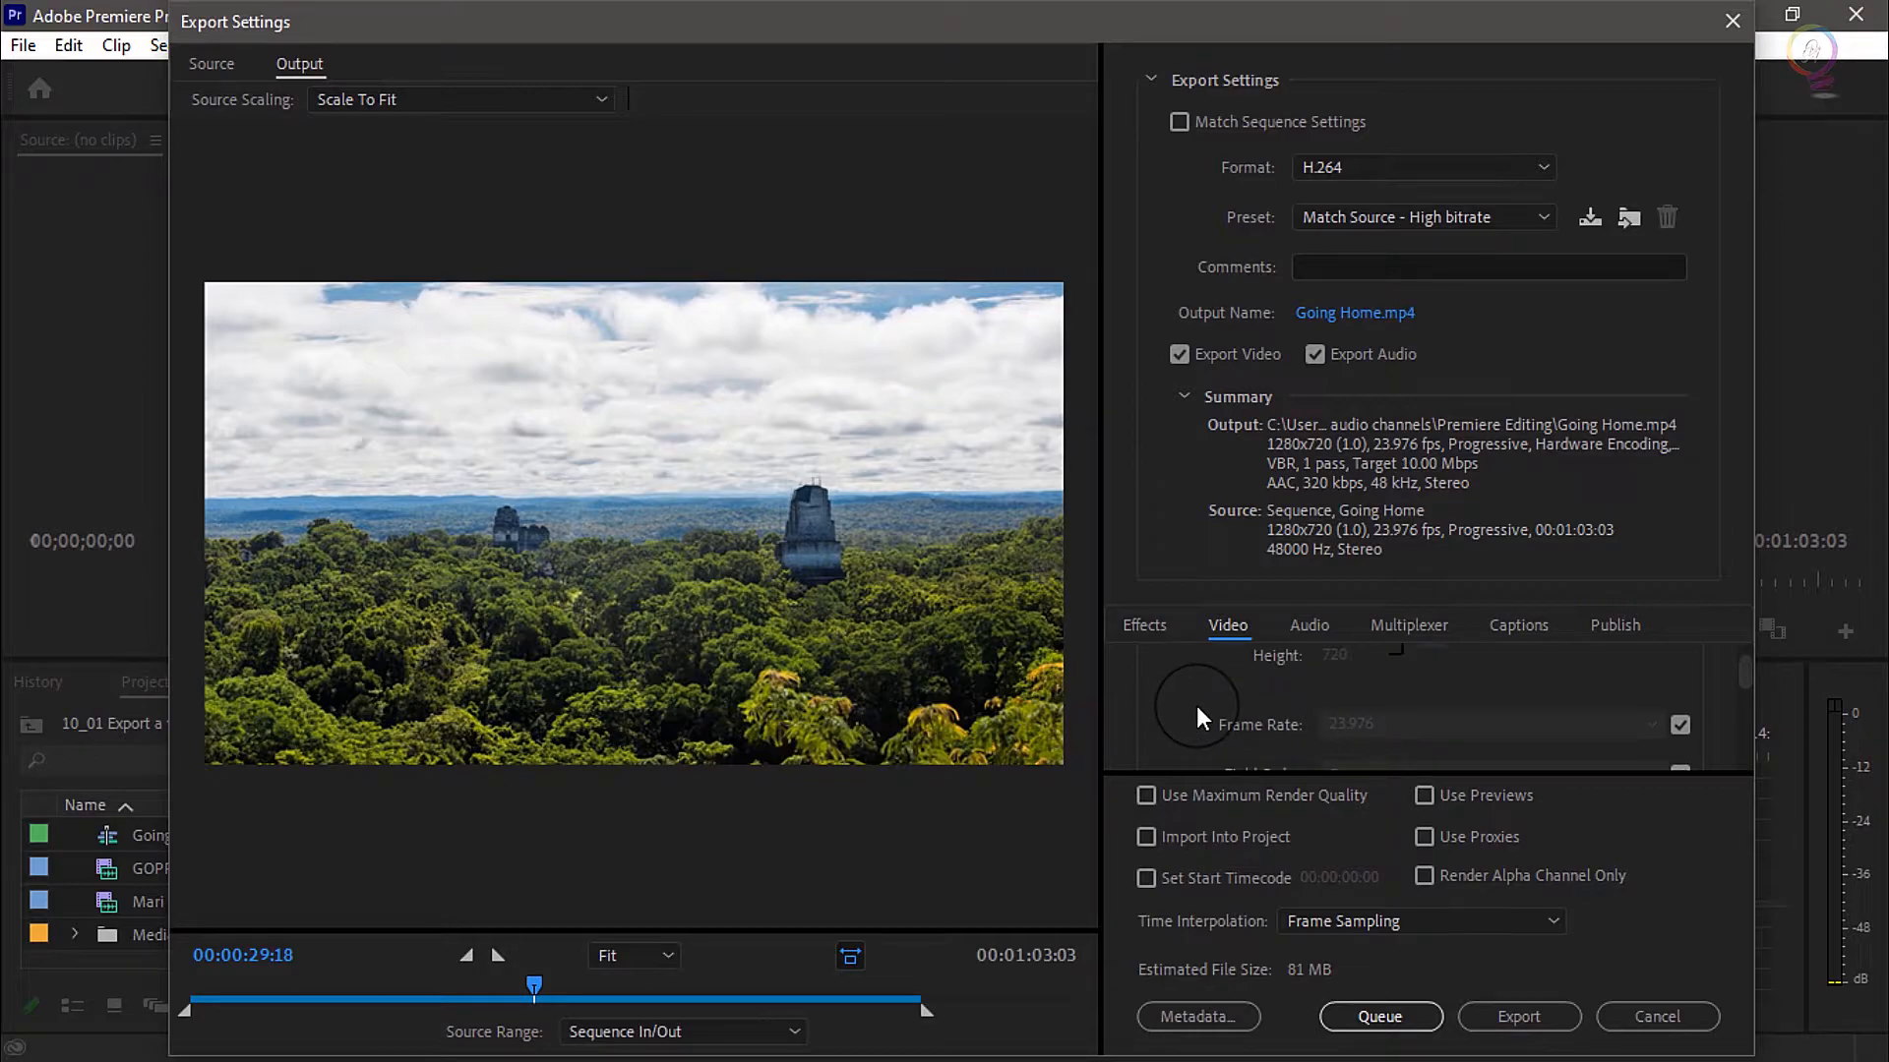
scroll(1334, 699, "up", 1)
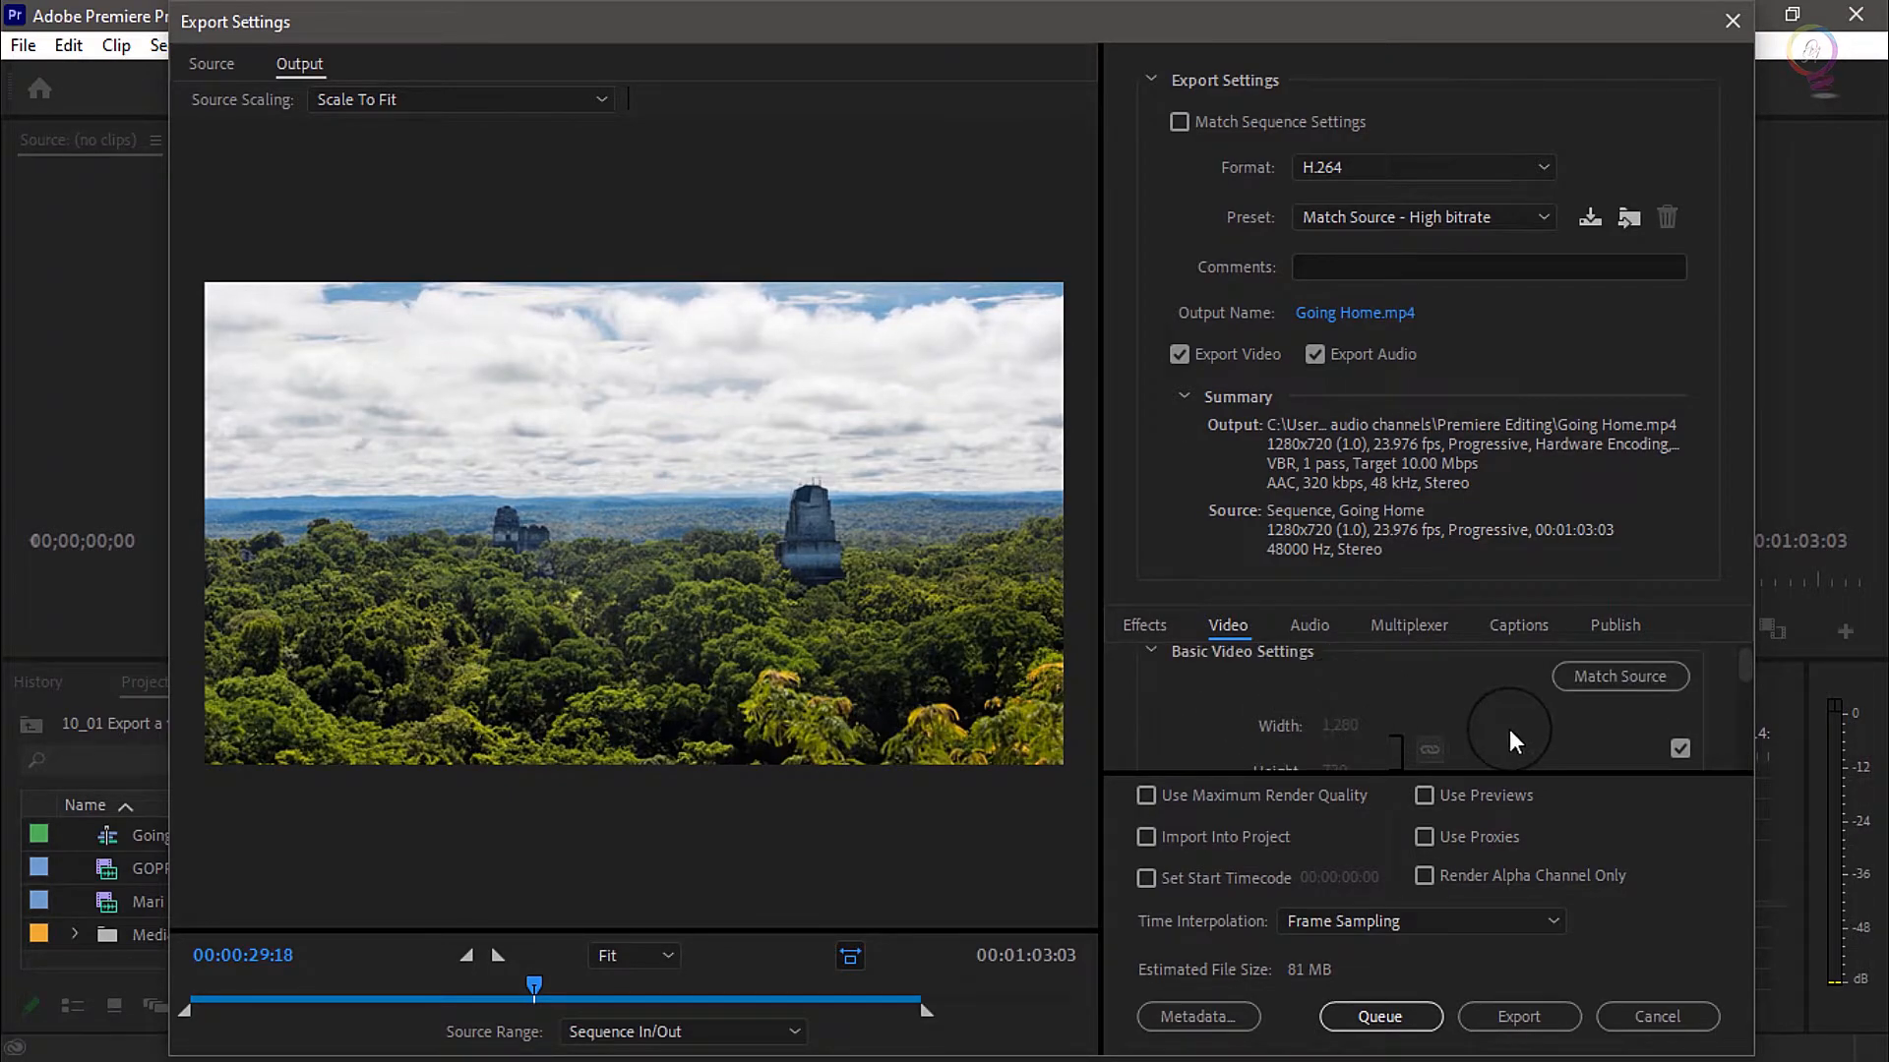
scroll(1511, 729, "down", 1)
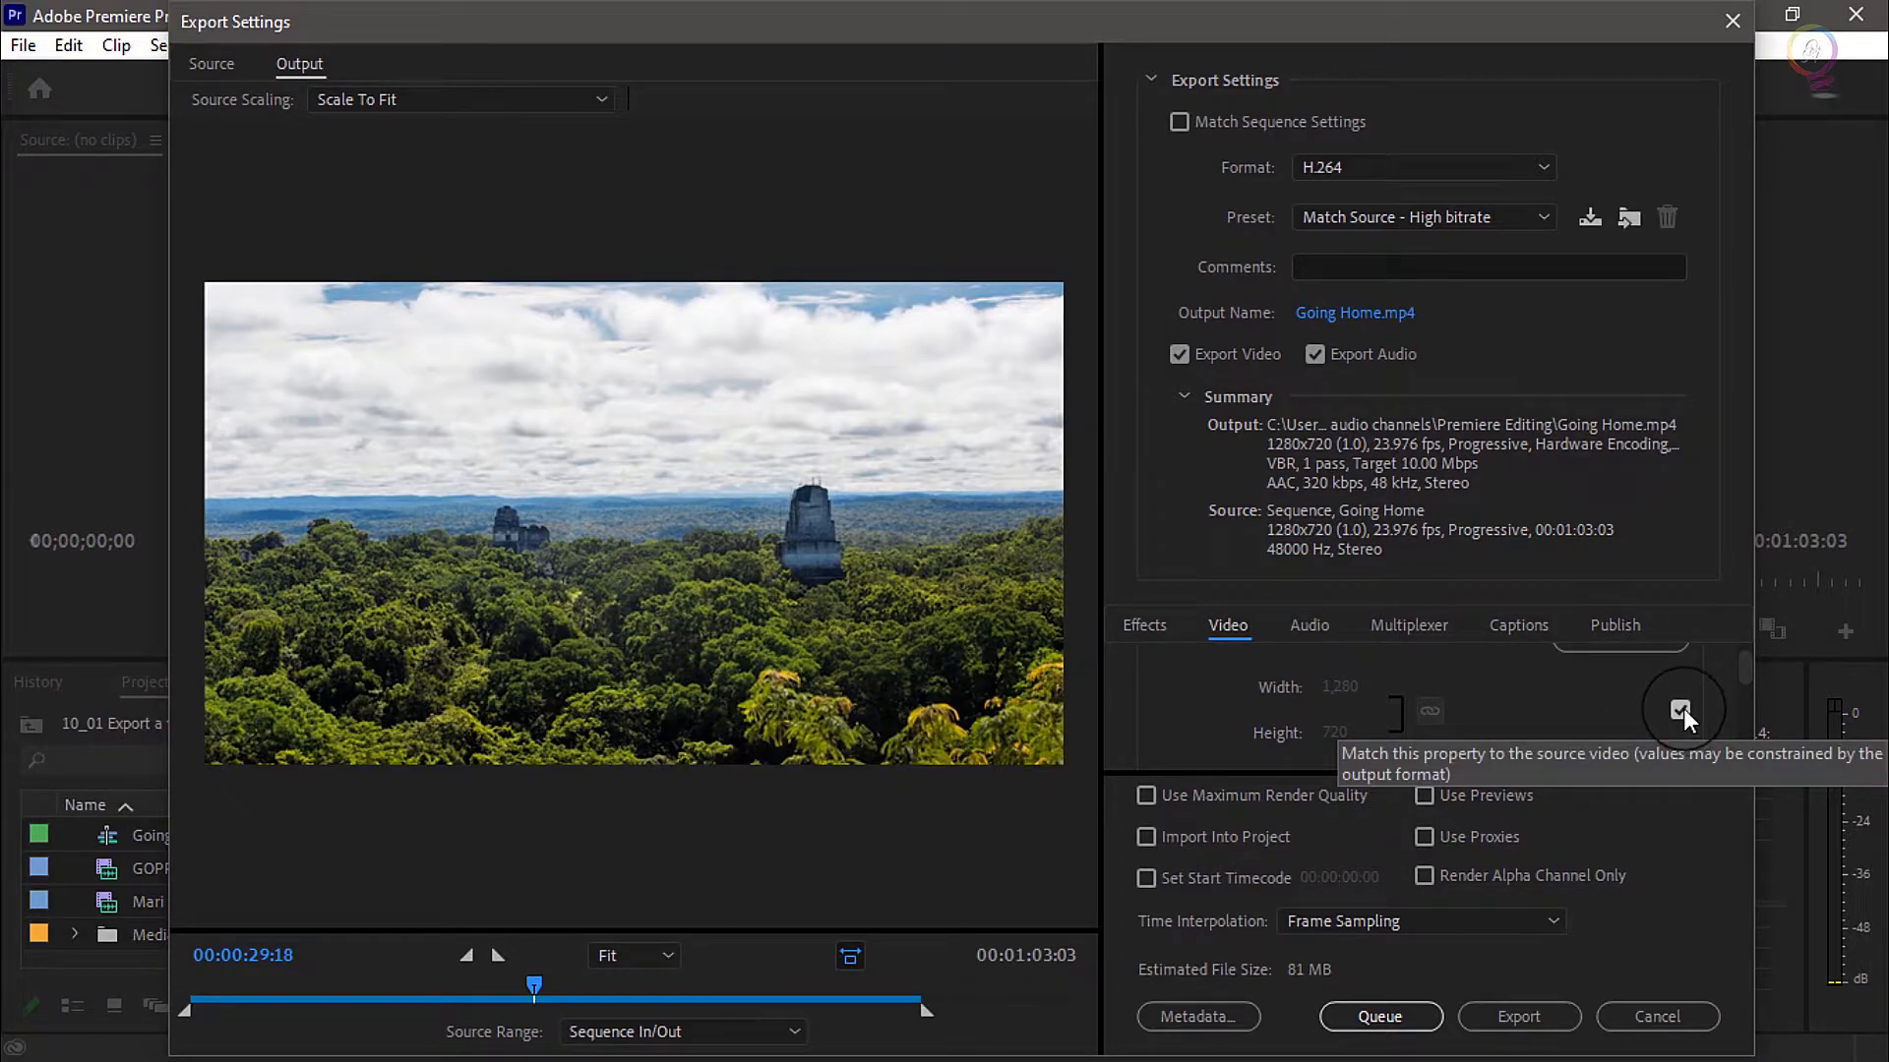
scroll(1683, 710, "up", 1)
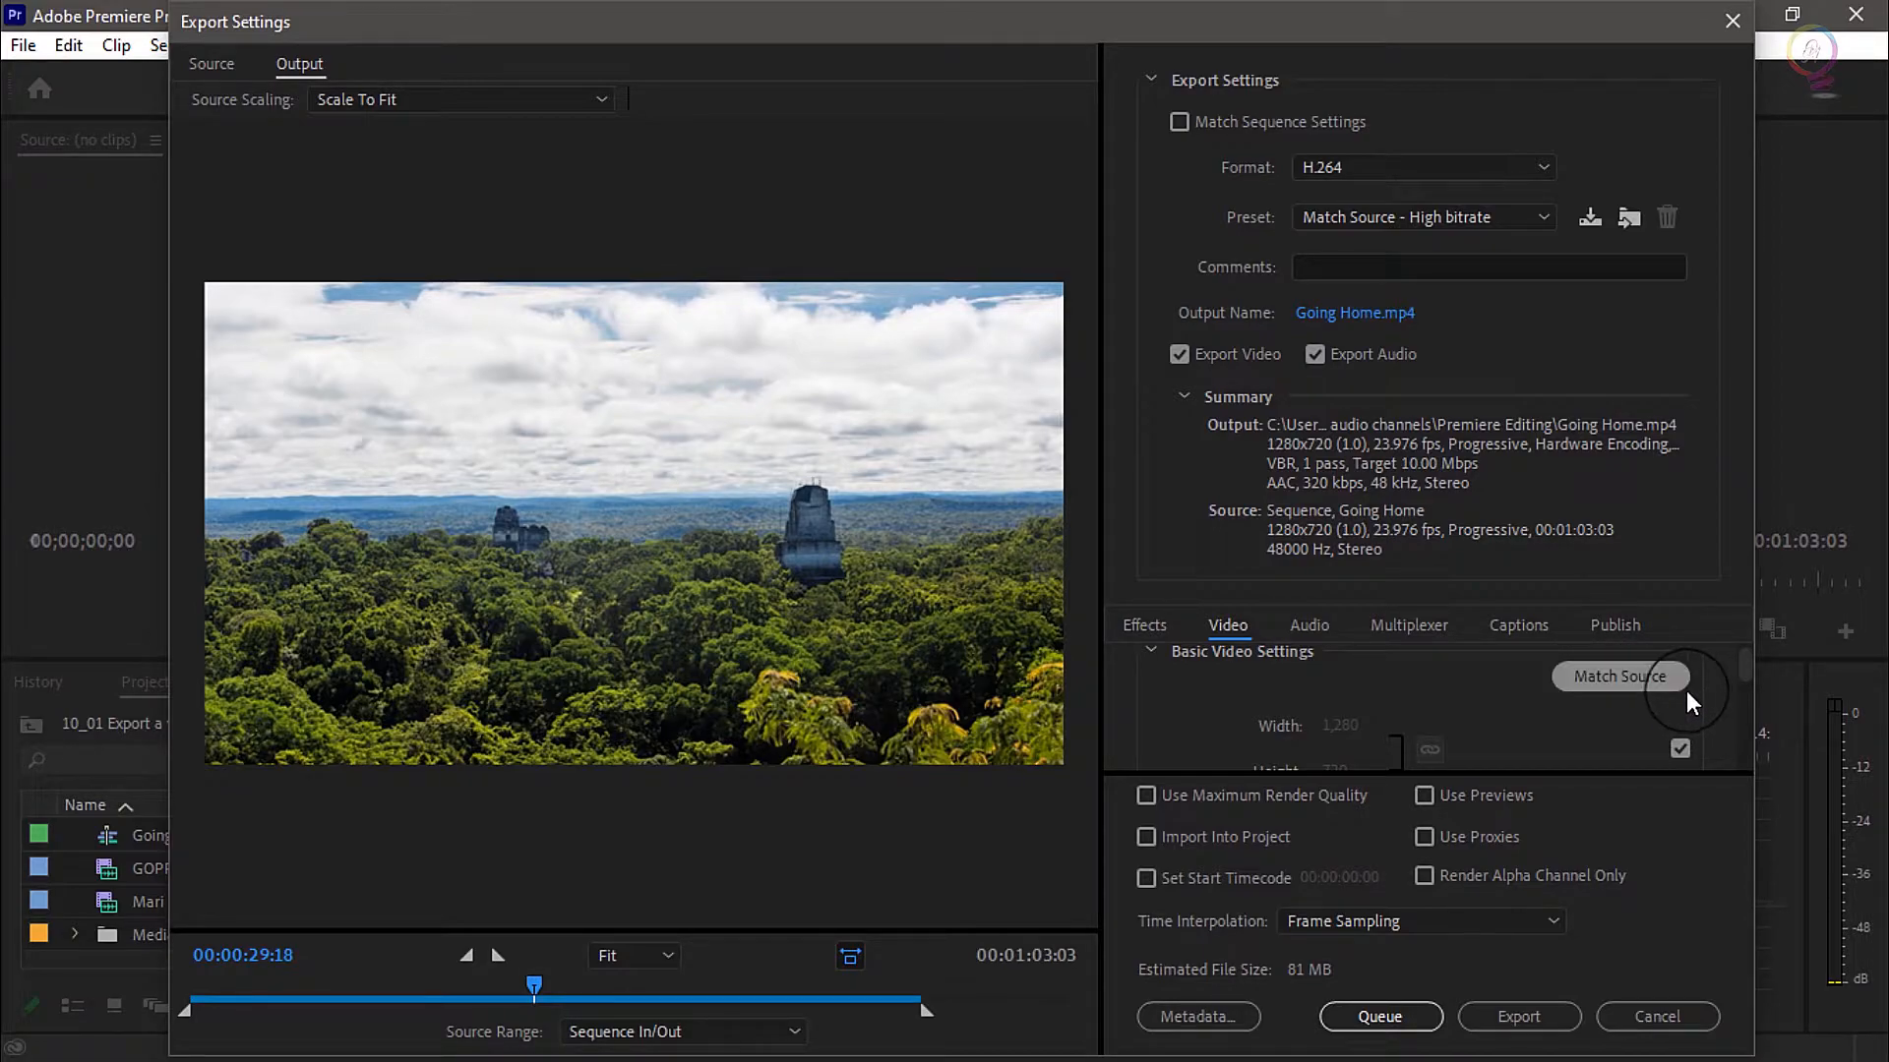
Release the output frame width and height from matching the source, and turn the matching back on
left_click(1678, 750)
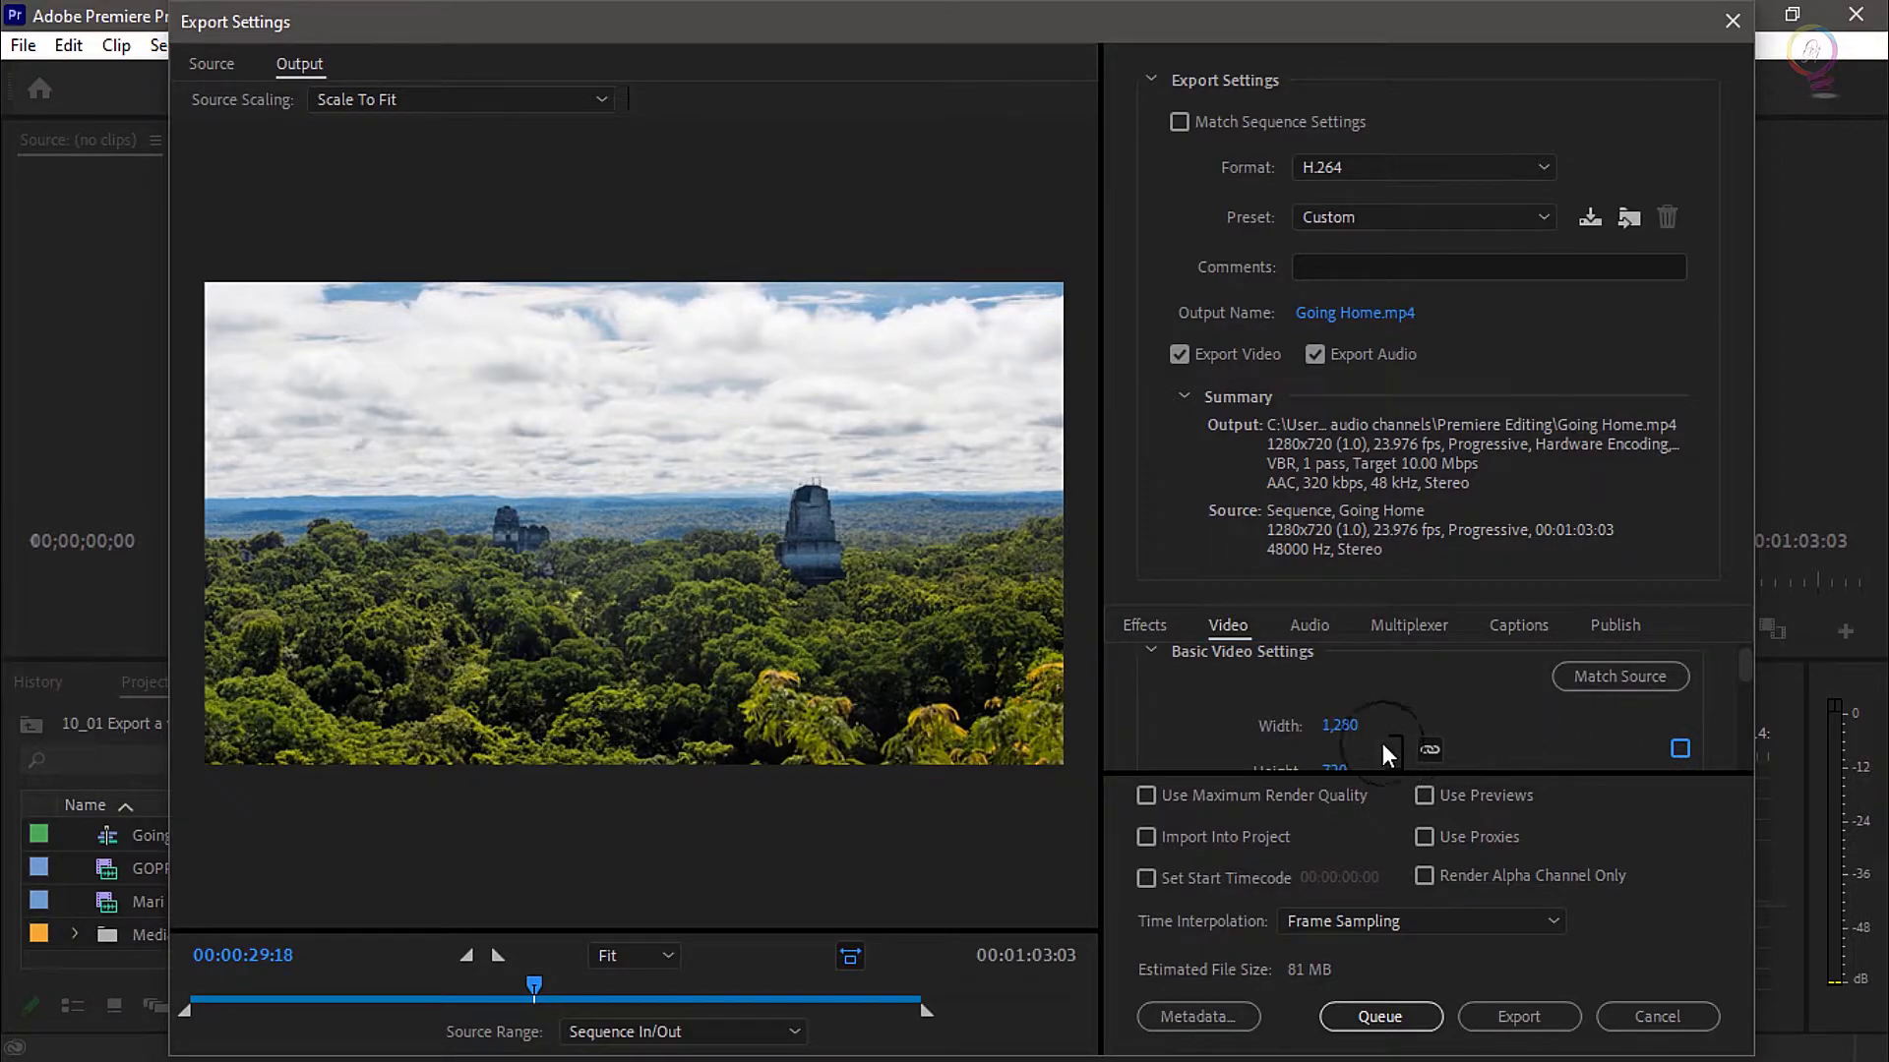
scroll(1468, 694, "down", 1)
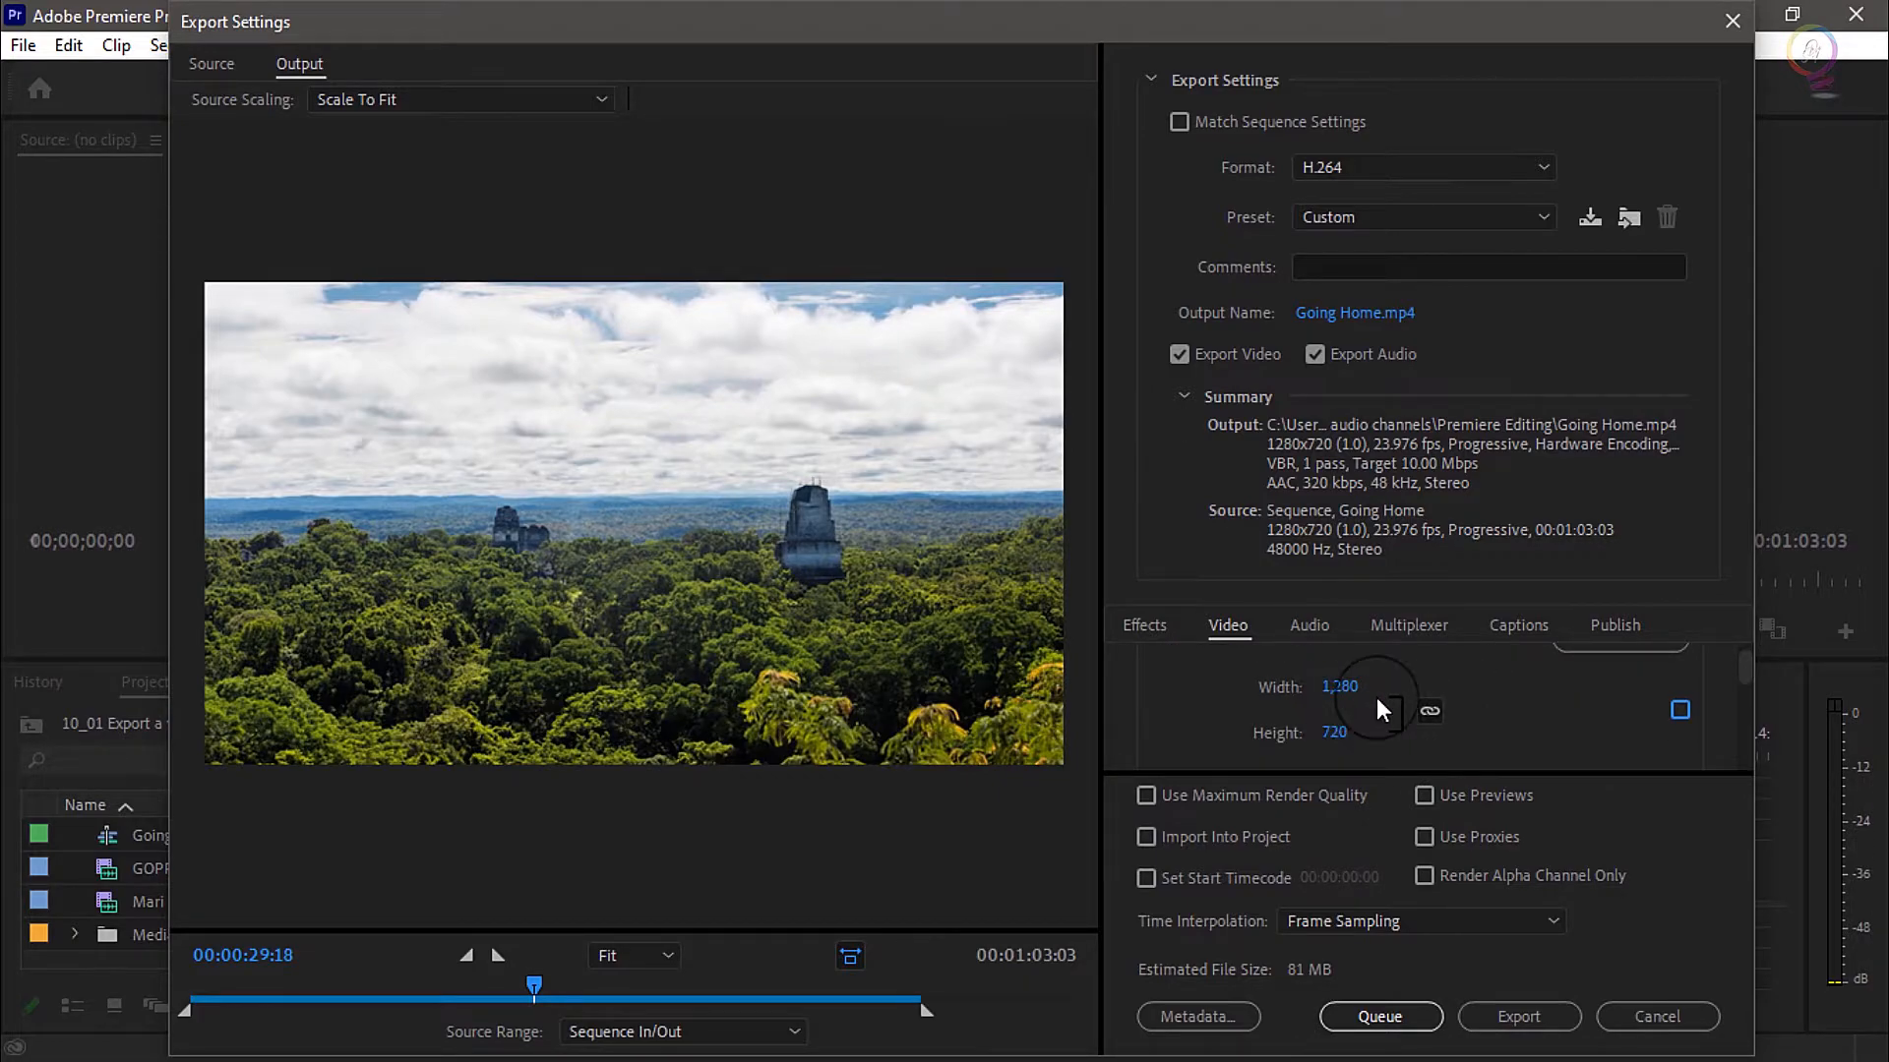
left_click(1684, 715)
Review the export's audio, multiplexer, captions and publishing options
left_click(1312, 626)
scroll(1335, 697, "down", 3)
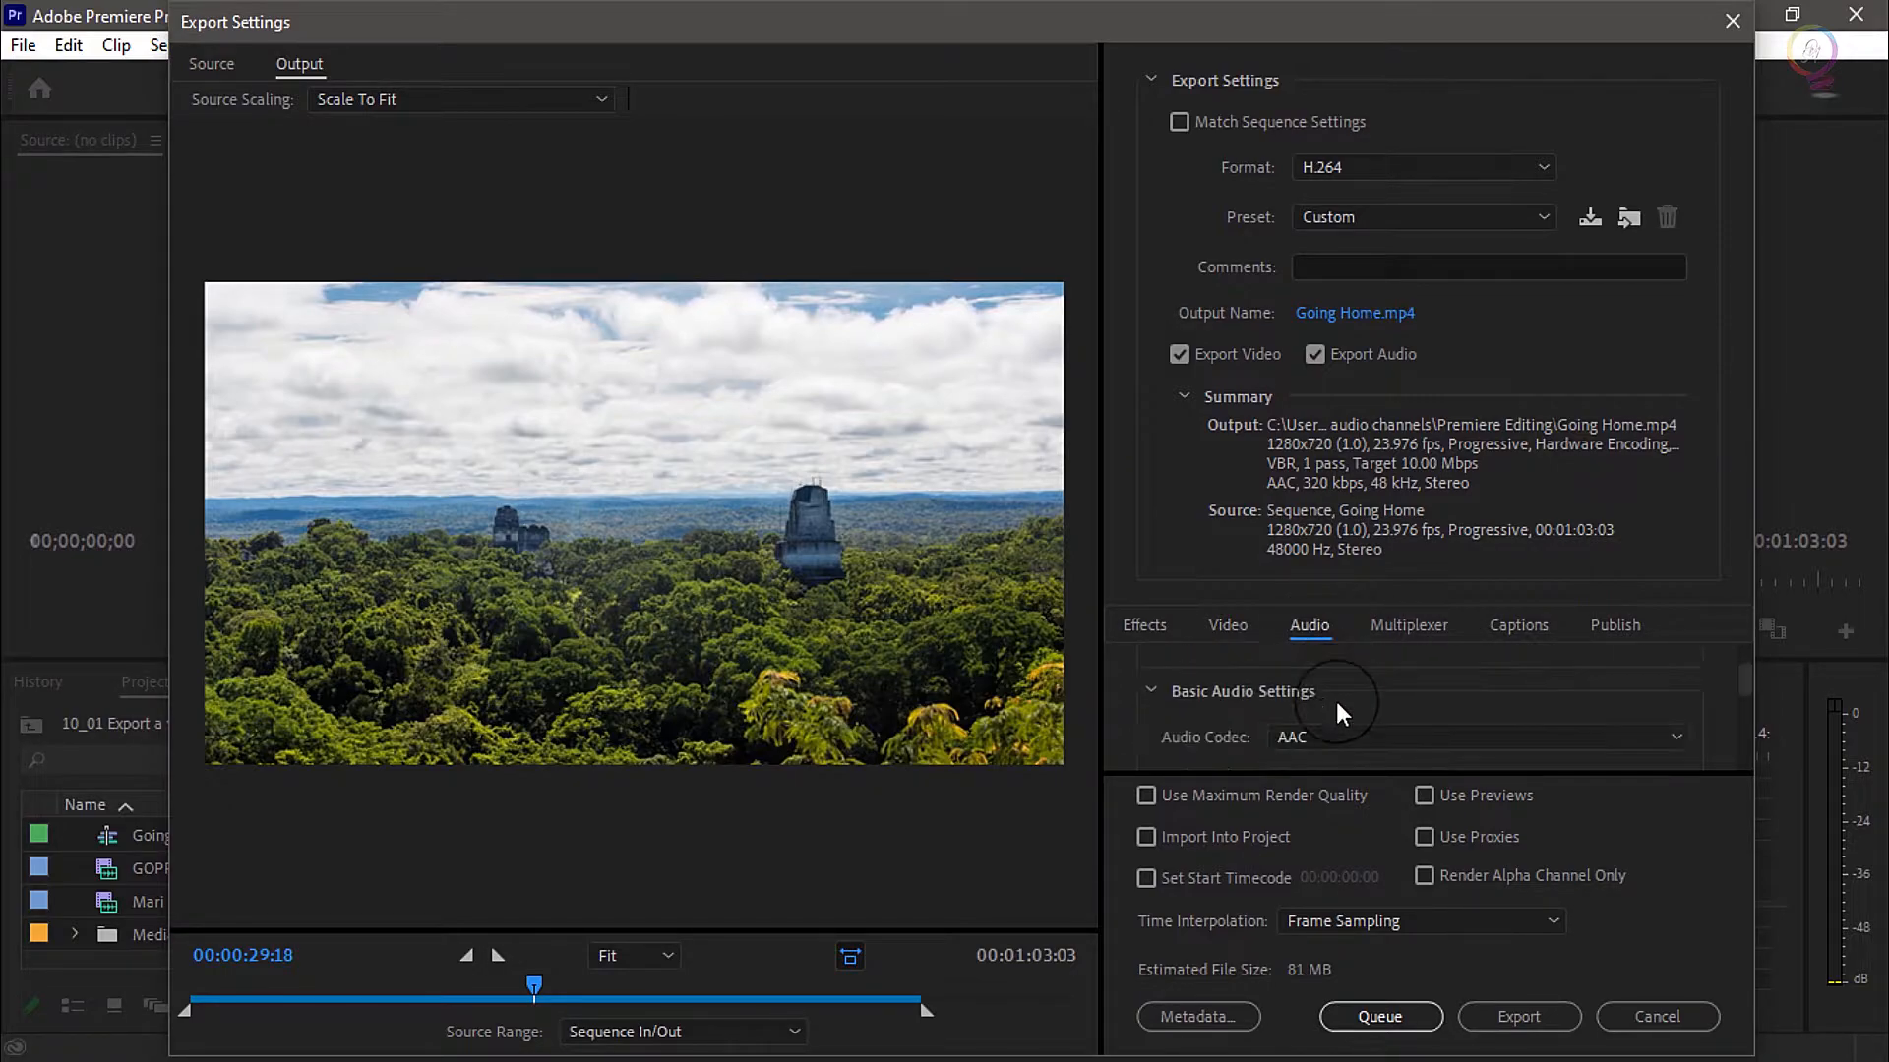
left_click(1427, 622)
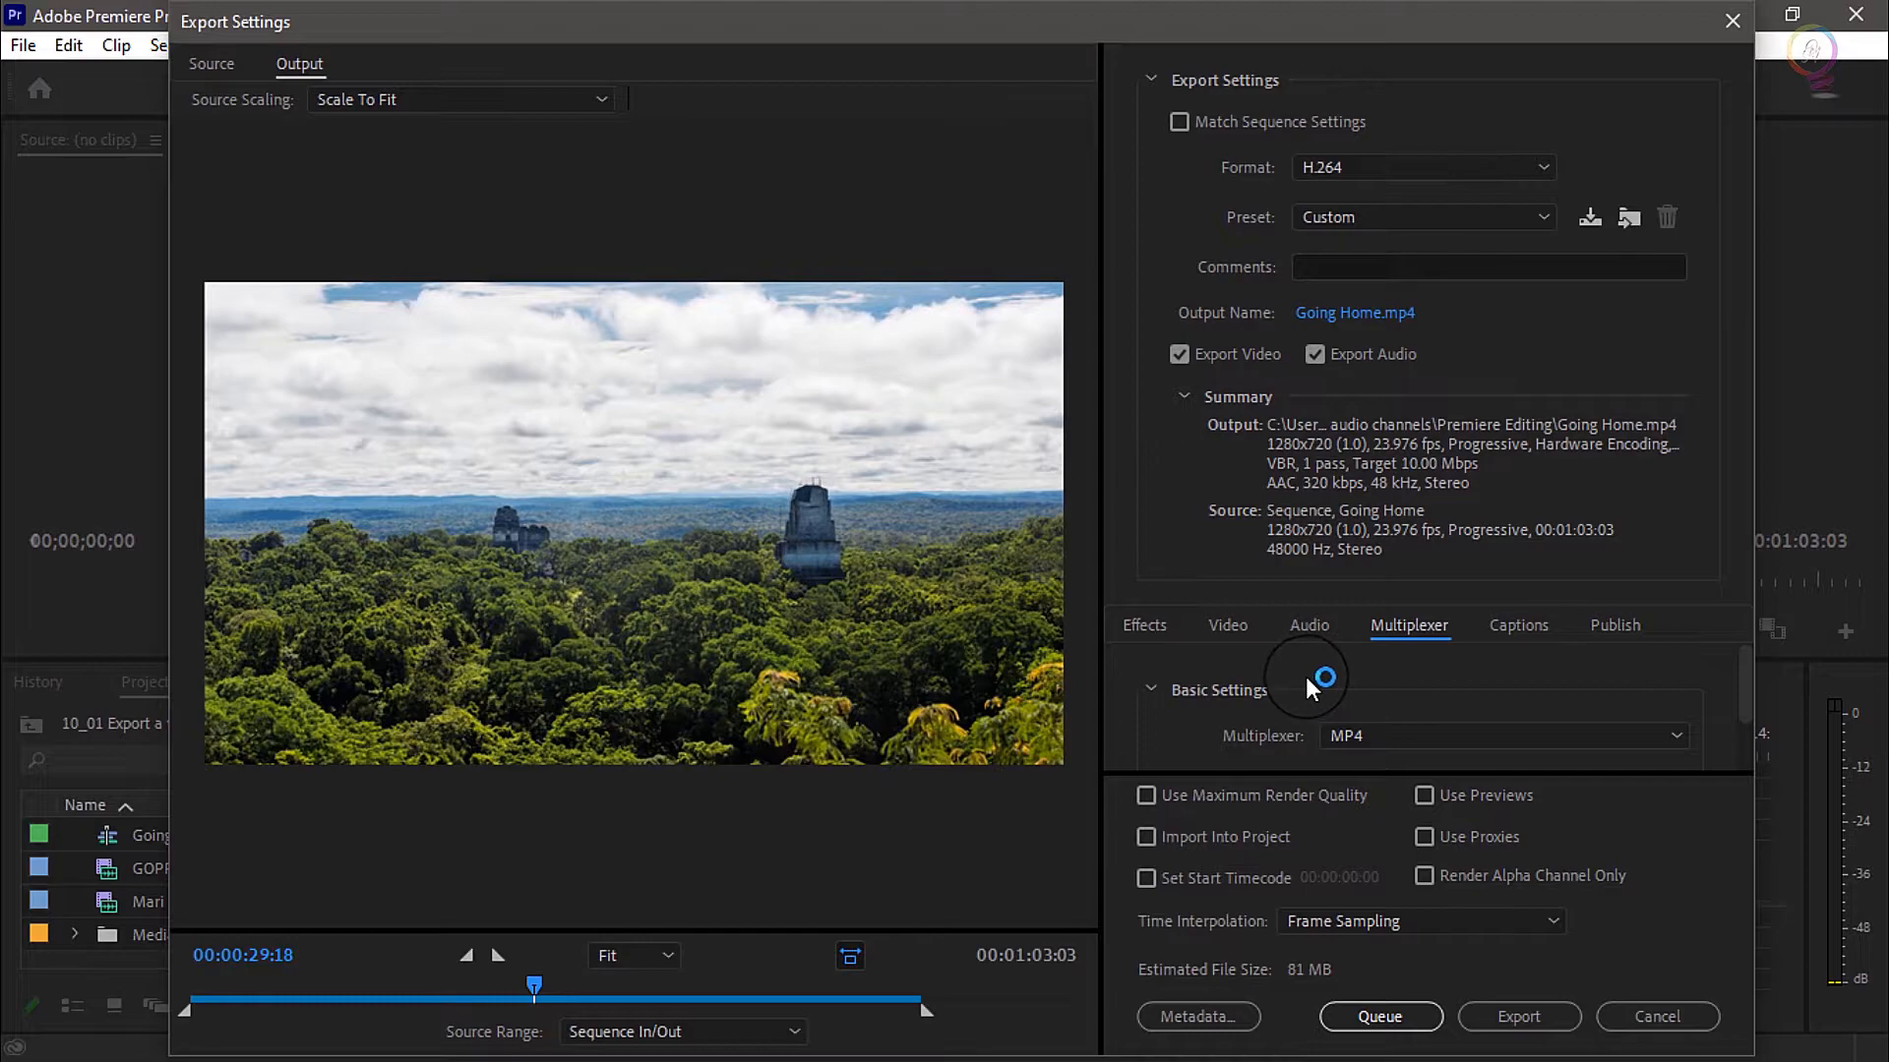
scroll(1305, 676, "down", 1)
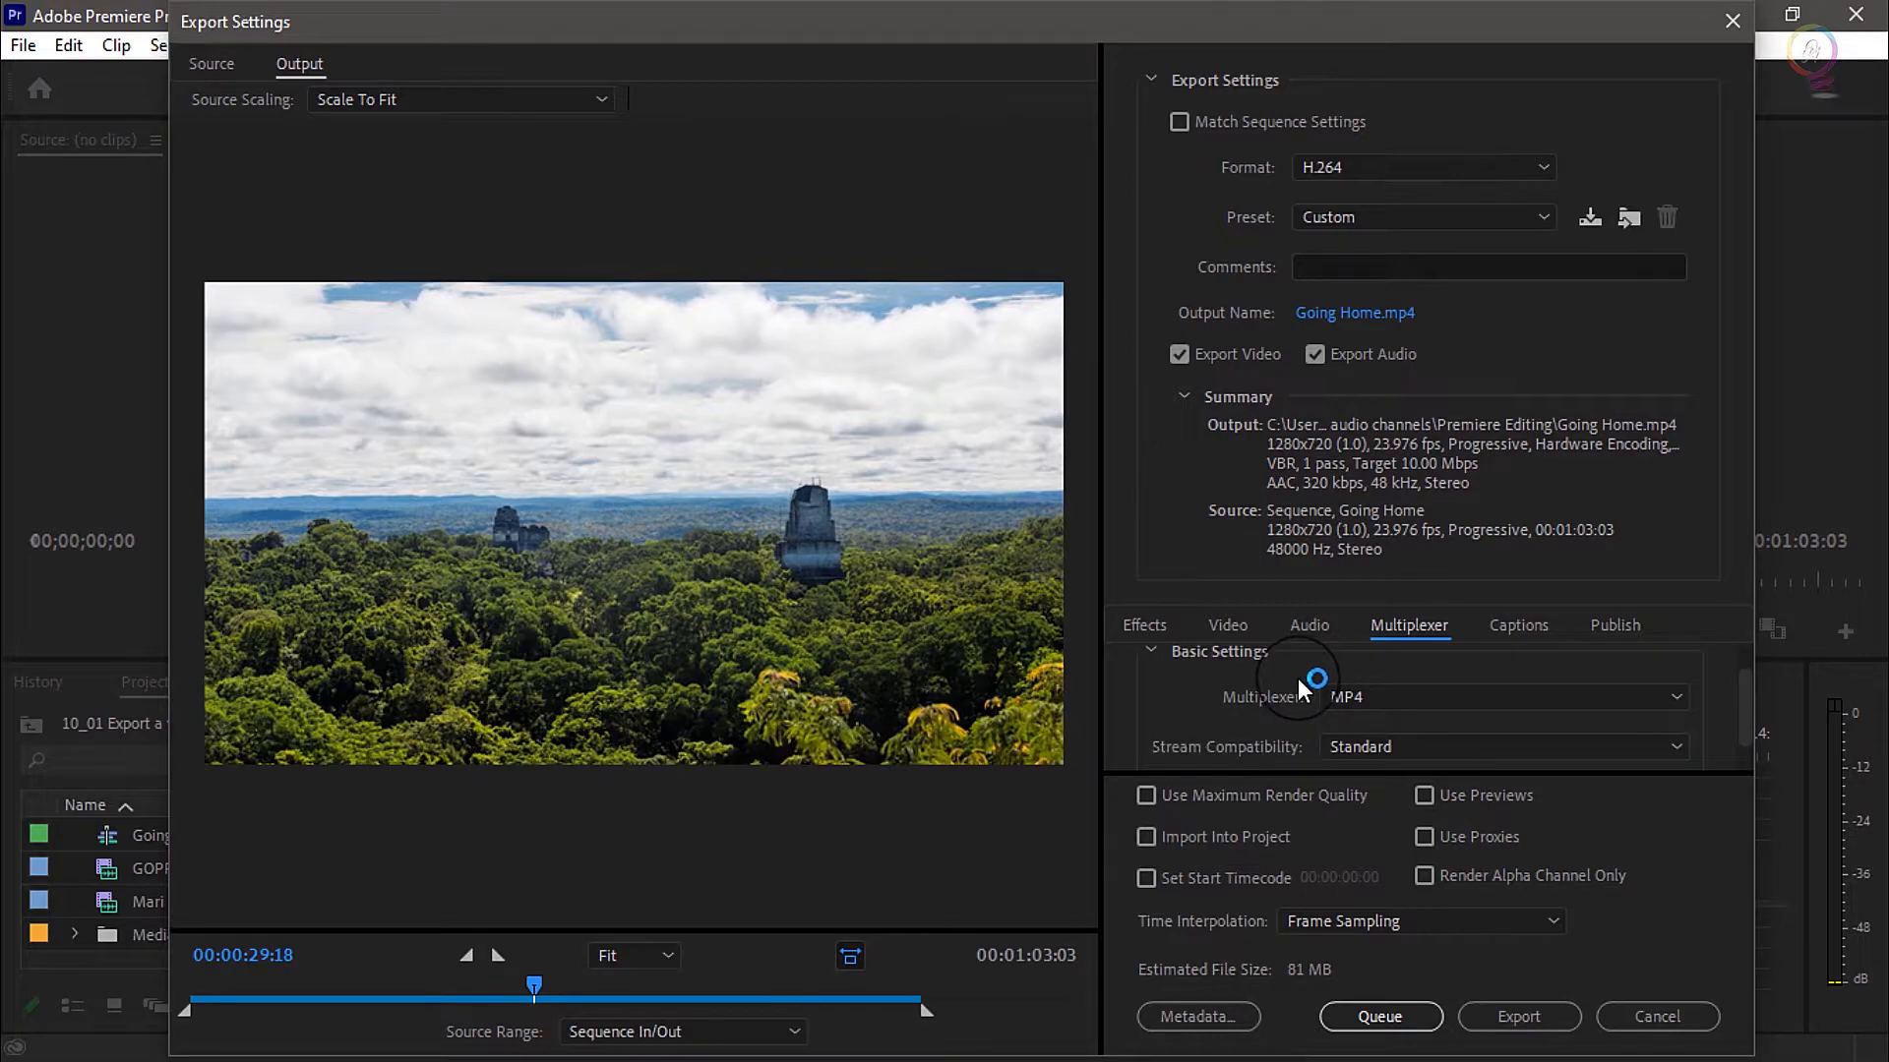
scroll(1297, 677, "down", 1)
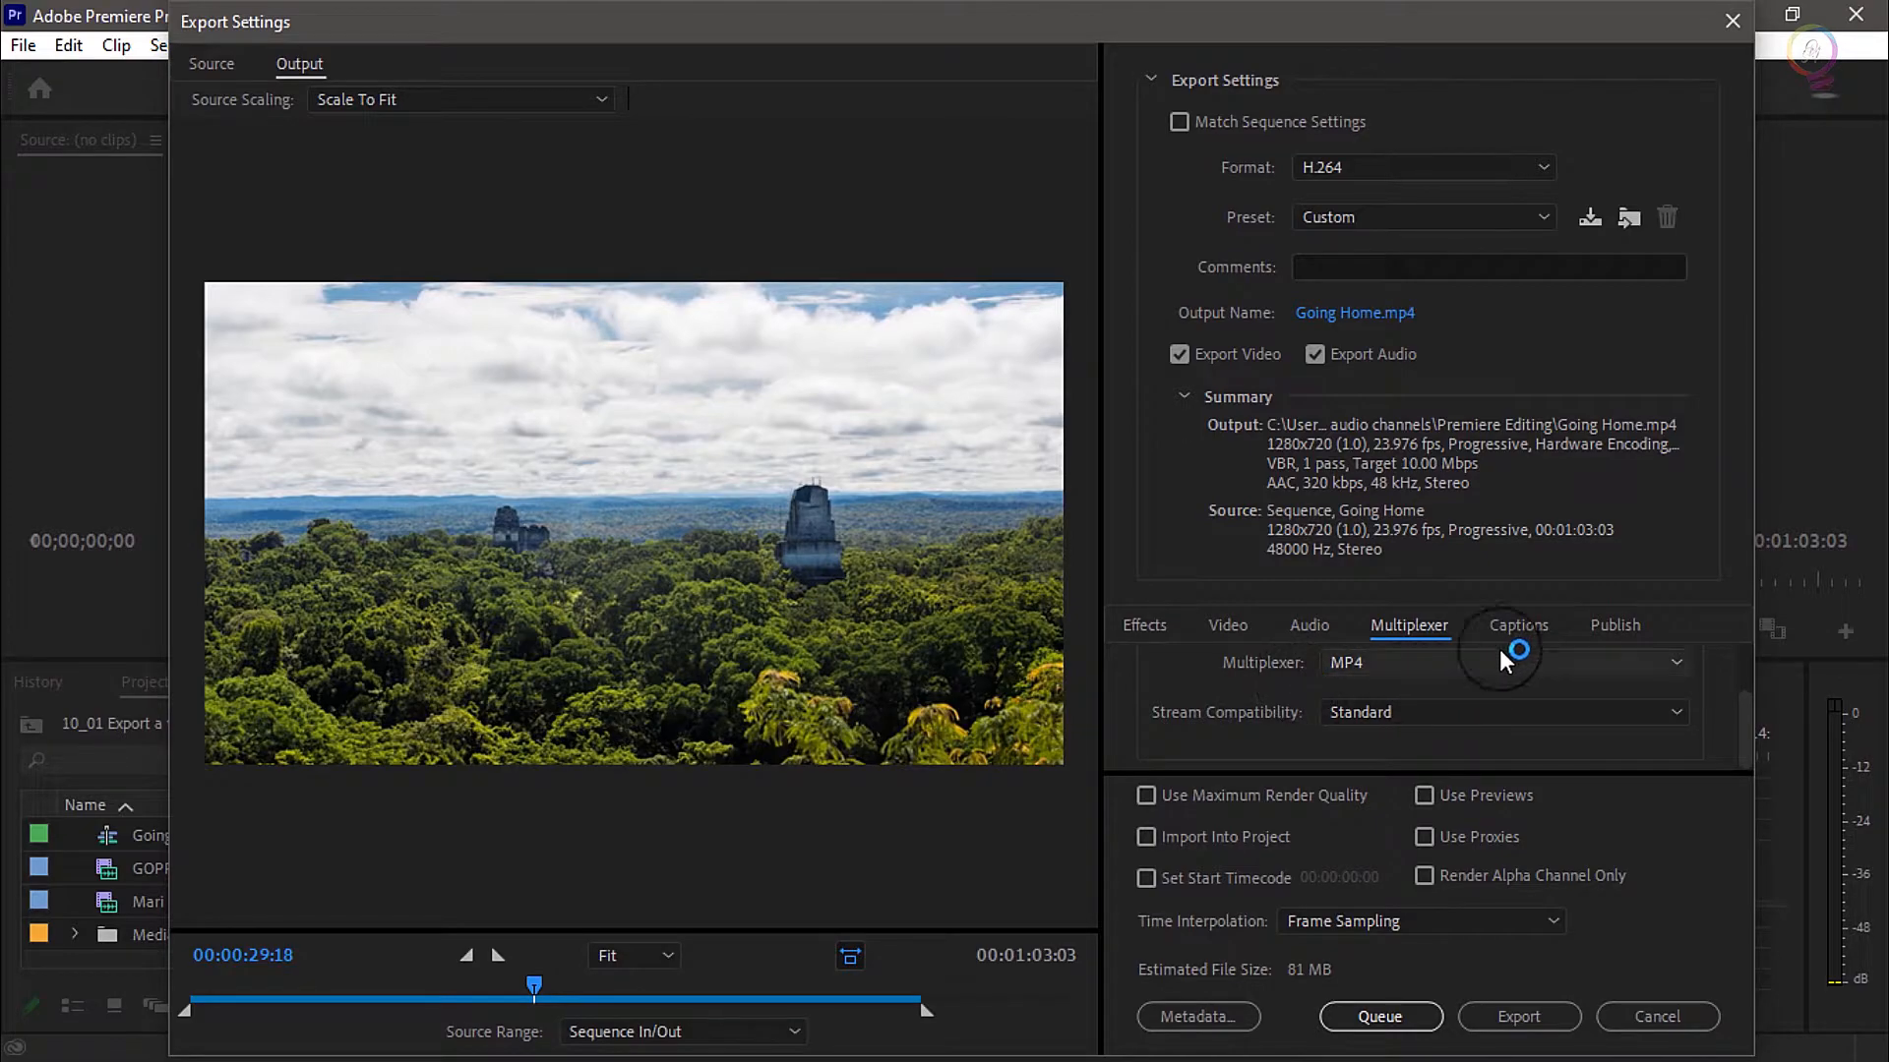
left_click(1528, 620)
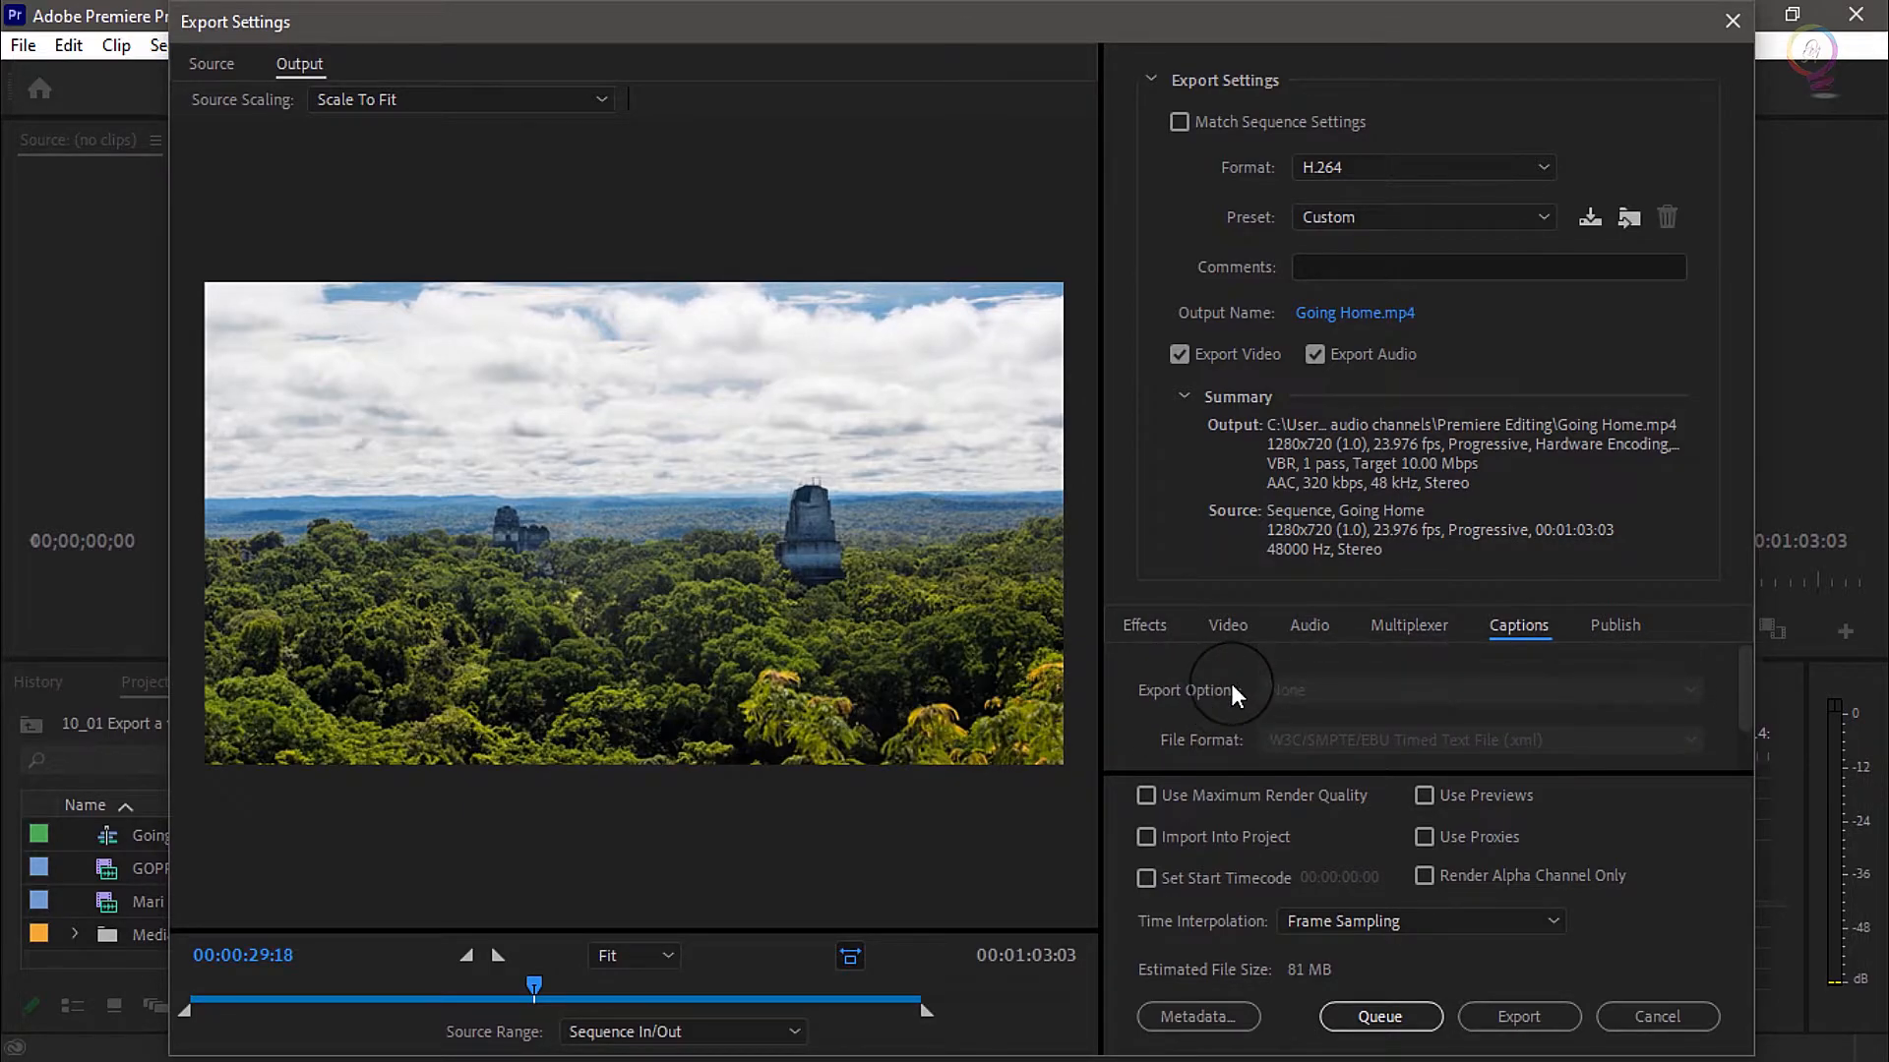
left_click(1613, 625)
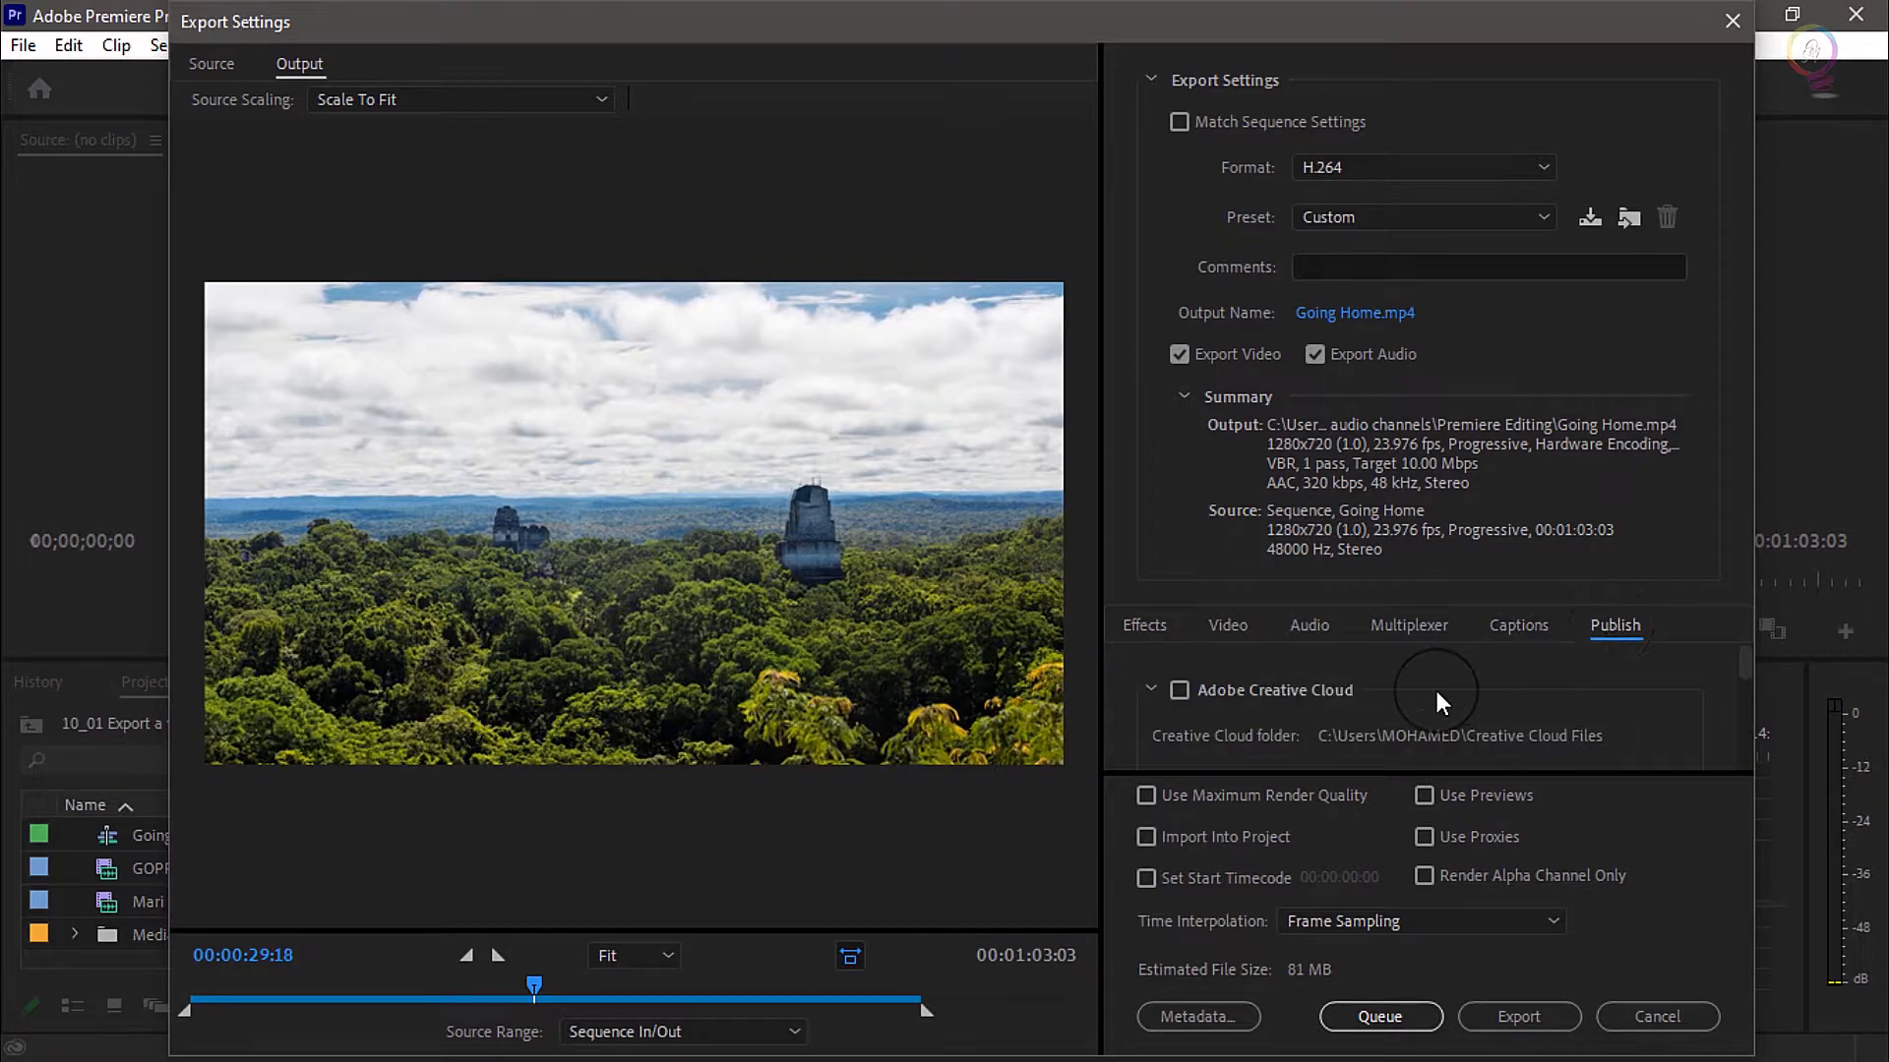
Examine the export's publishing options for Adobe Creative Cloud, Adobe Stock and Facebook
scroll(1434, 693, "down", 2)
scroll(1434, 693, "down", 1)
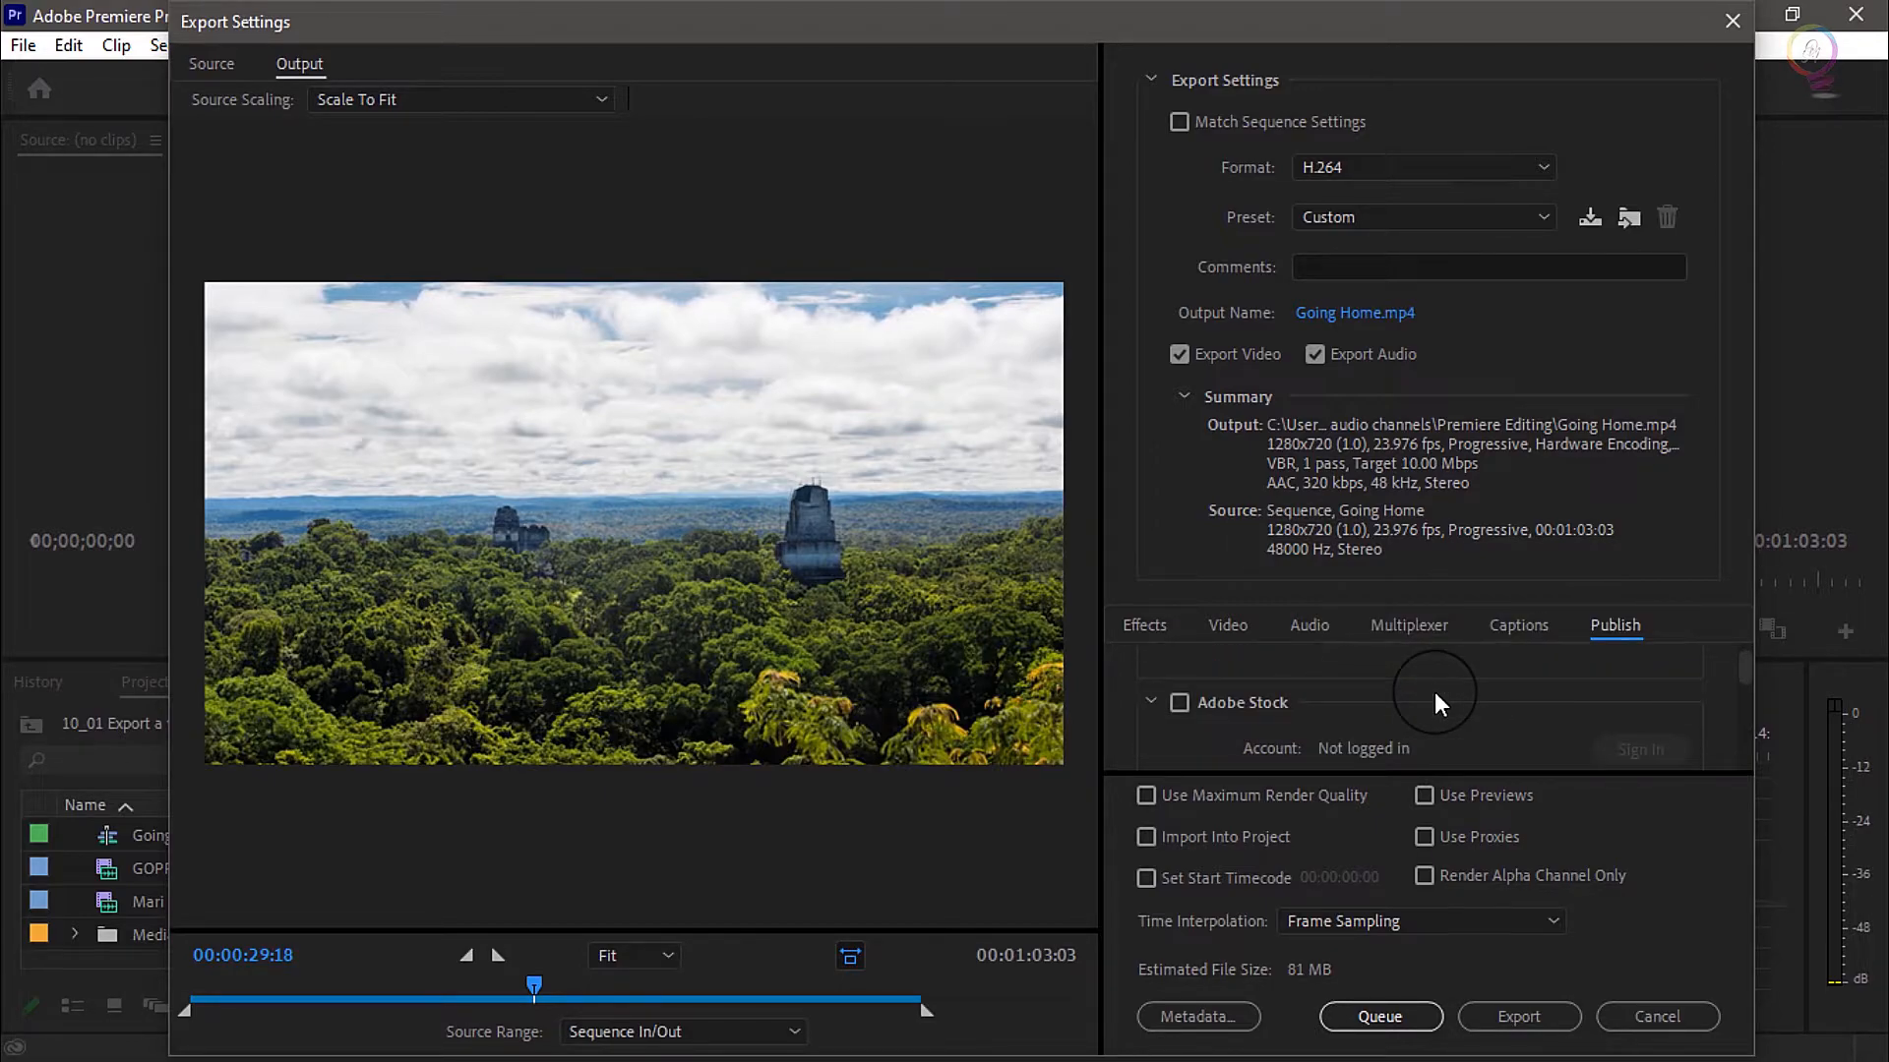
scroll(1434, 694, "down", 4)
scroll(1434, 696, "up", 1)
scroll(1425, 698, "up", 2)
scroll(1426, 698, "down", 3)
scroll(1424, 698, "down", 3)
scroll(1424, 698, "up", 1)
scroll(1424, 699, "up", 1)
scroll(1425, 699, "down", 2)
scroll(1424, 698, "up", 2)
scroll(1362, 705, "down", 5)
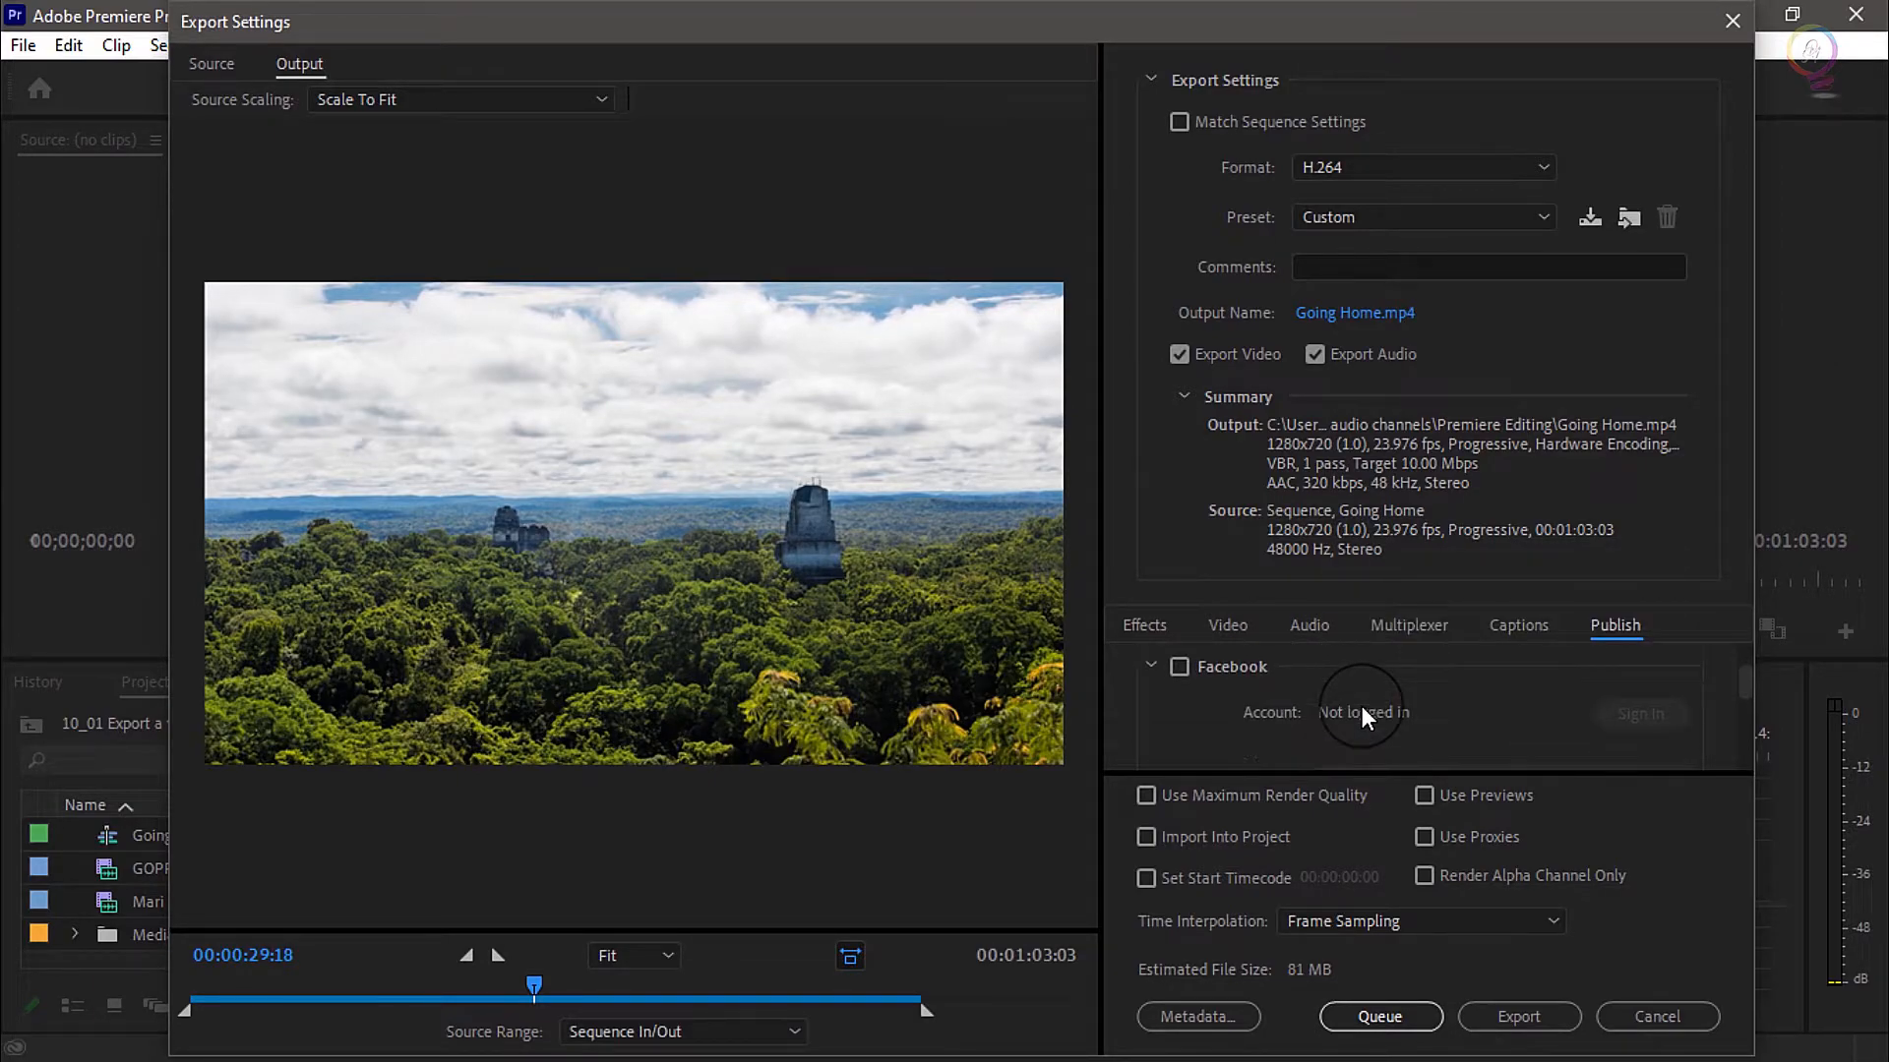
Examine the remaining publishing options, from the server login fields through Twitter and Vimeo to YouTube's channel, playlist and custom thumbnail
scroll(1349, 679, "down", 5)
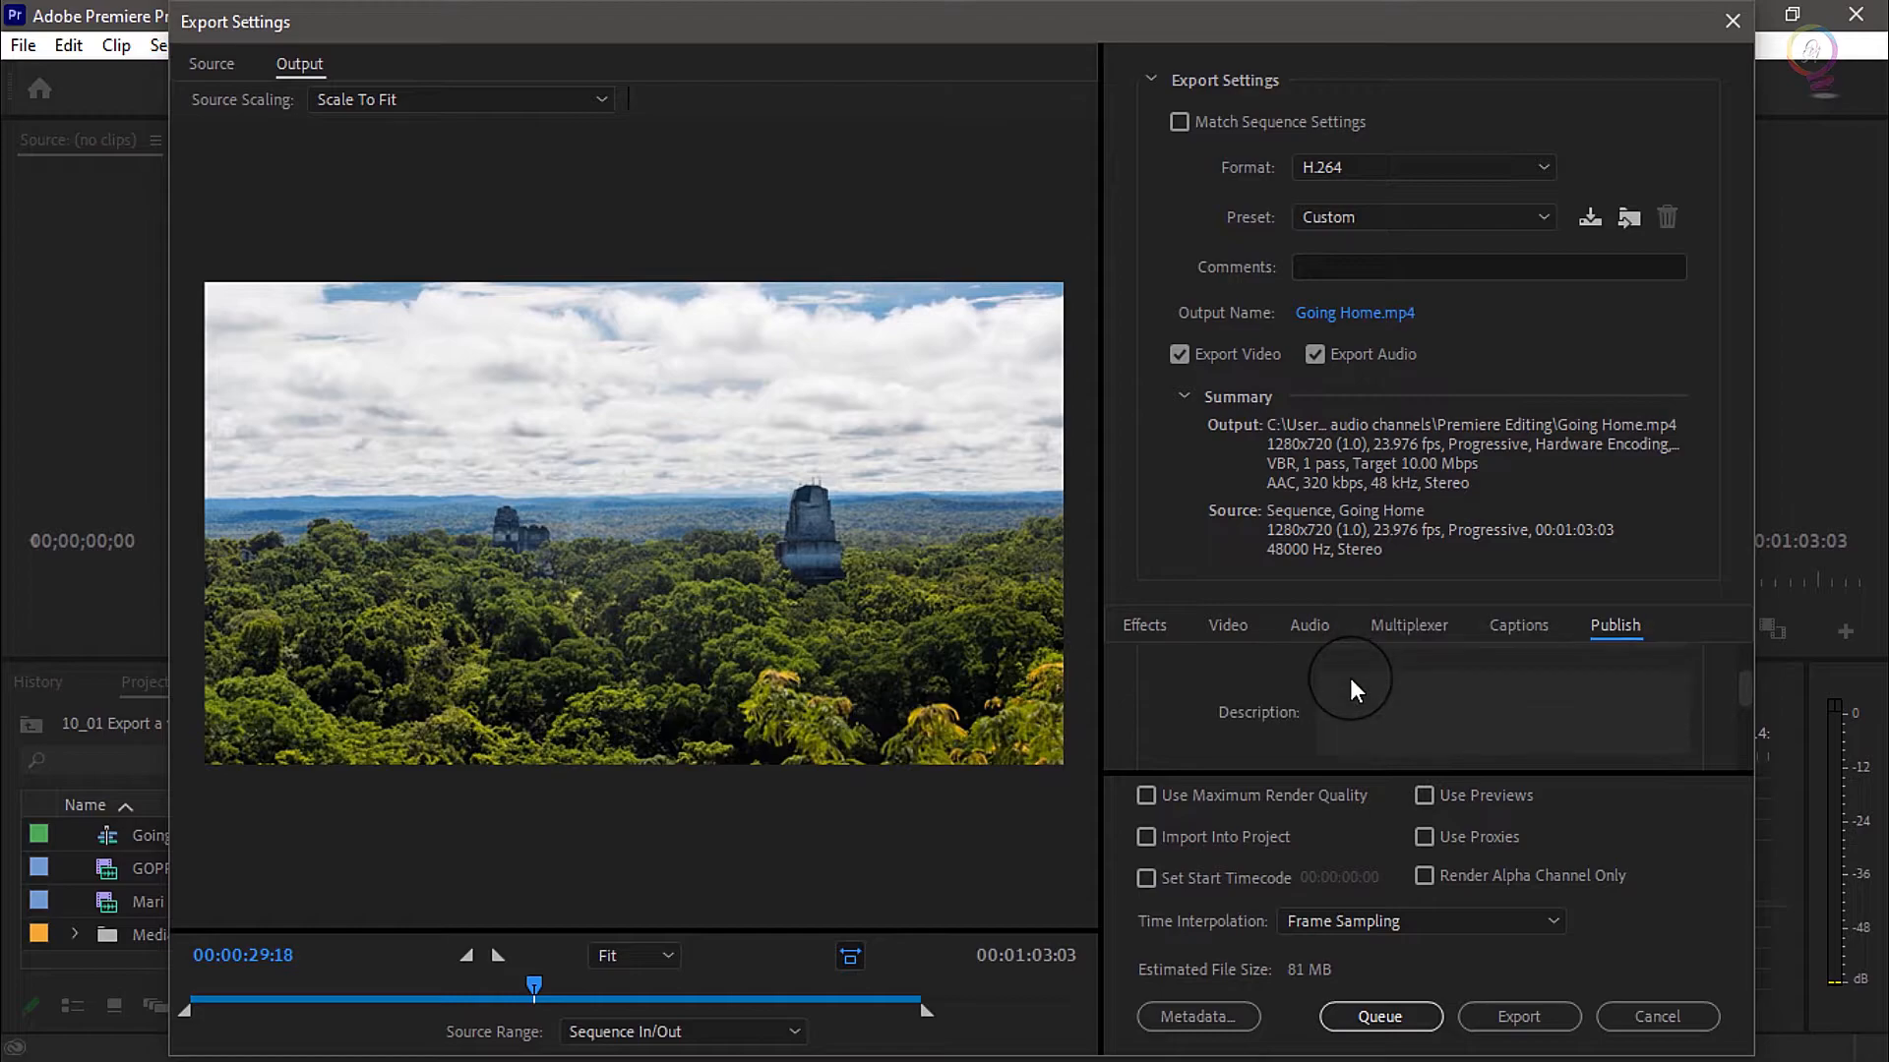
scroll(1289, 679, "down", 3)
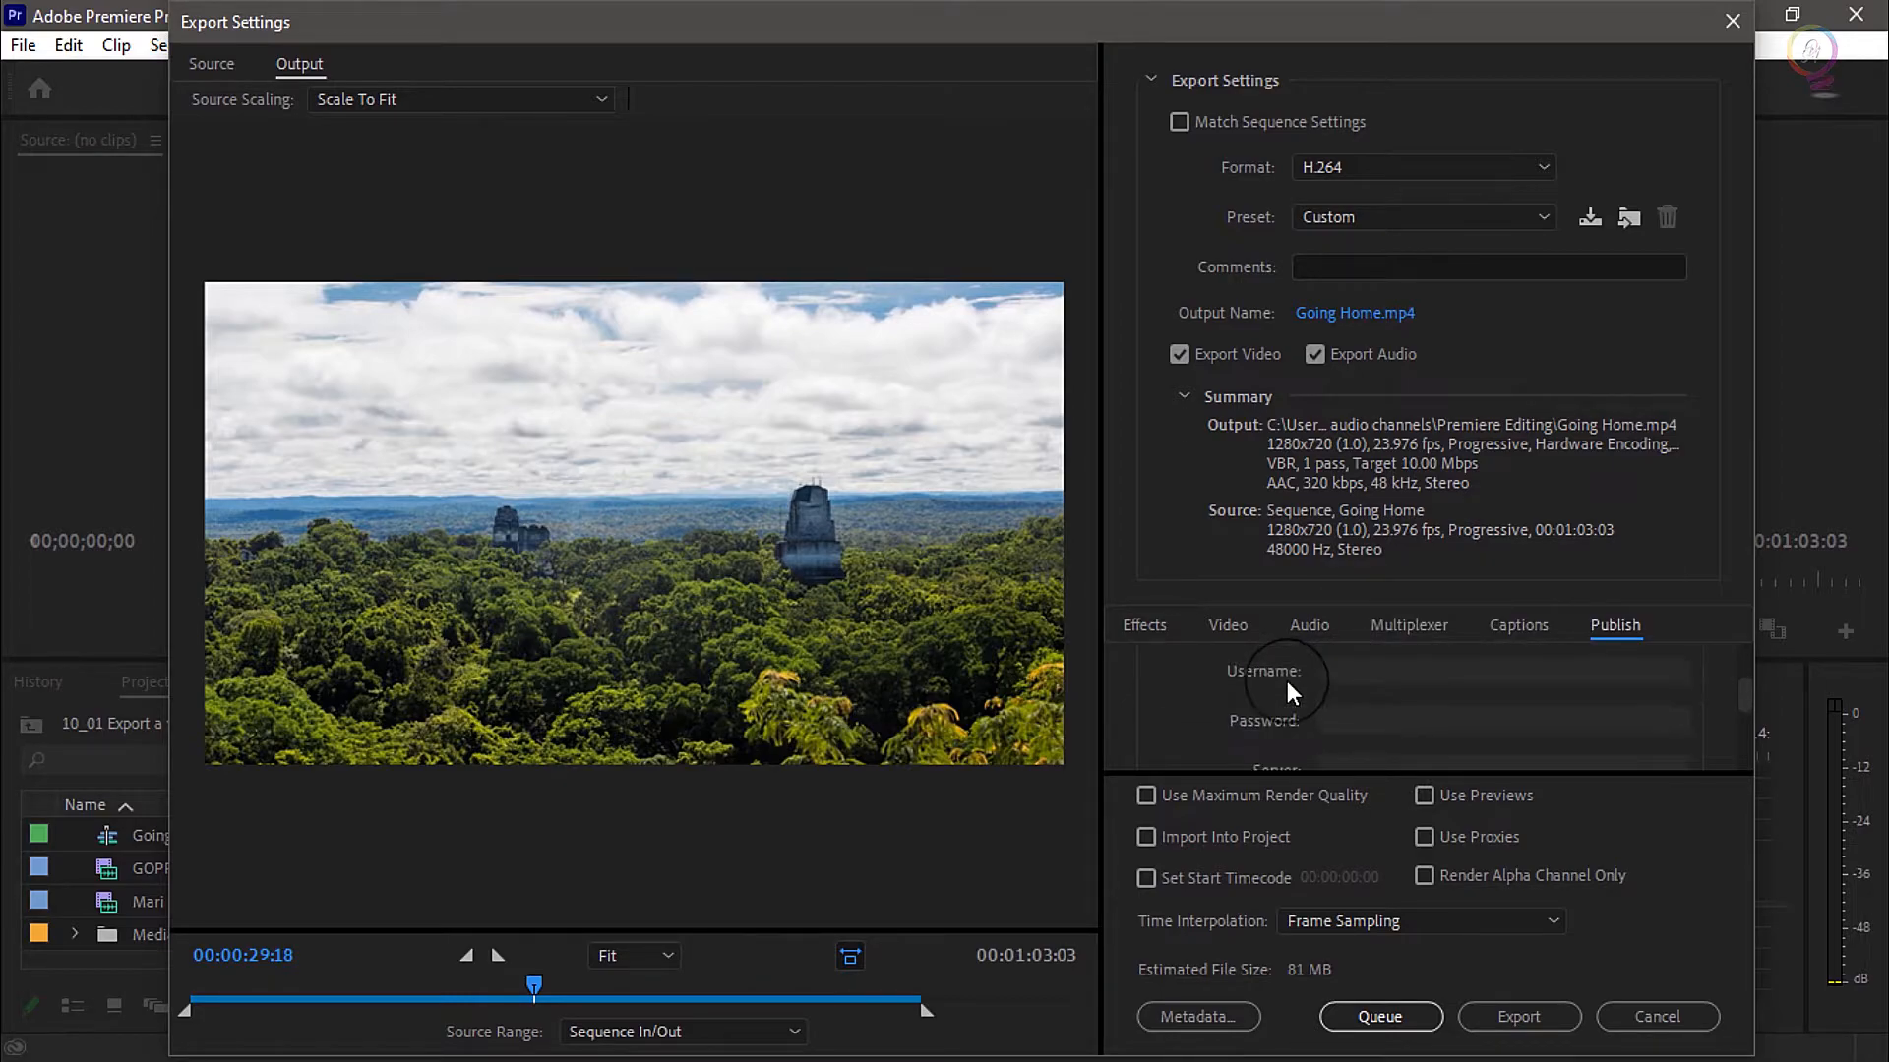
scroll(1289, 681, "down", 3)
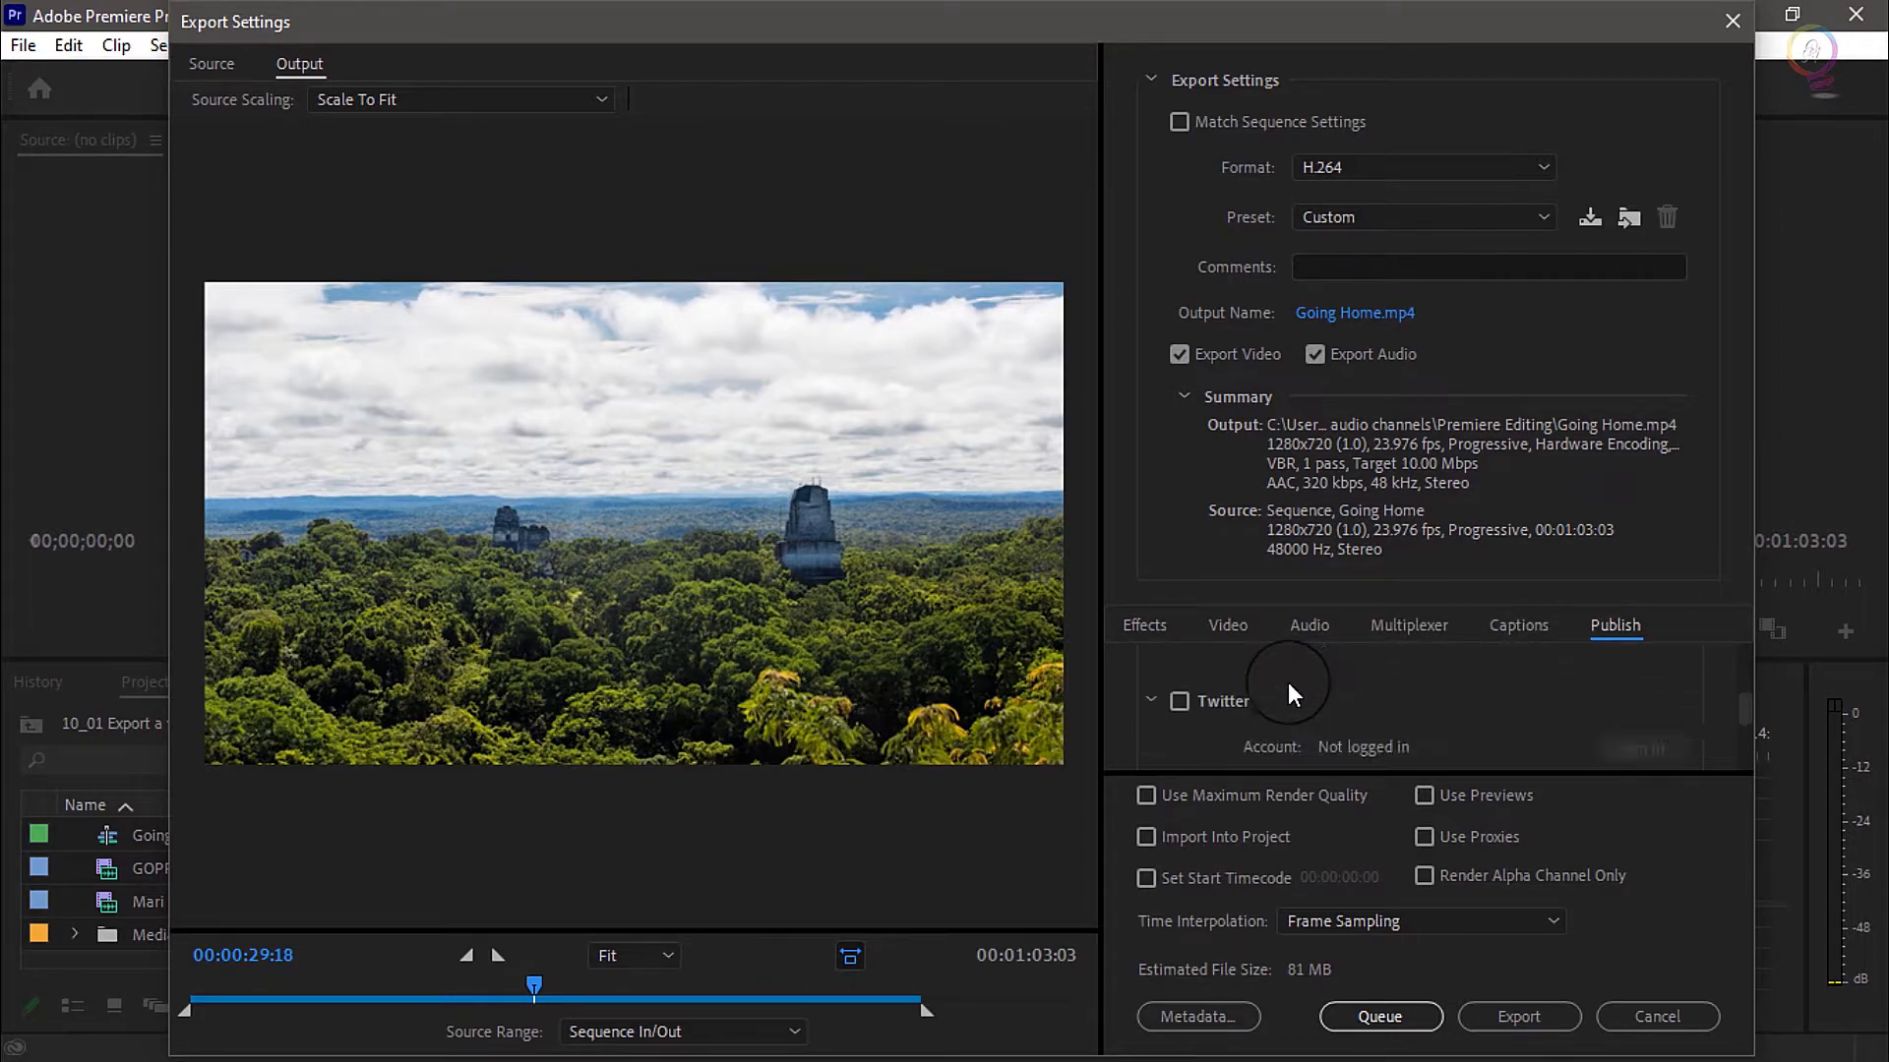
scroll(1313, 677, "down", 2)
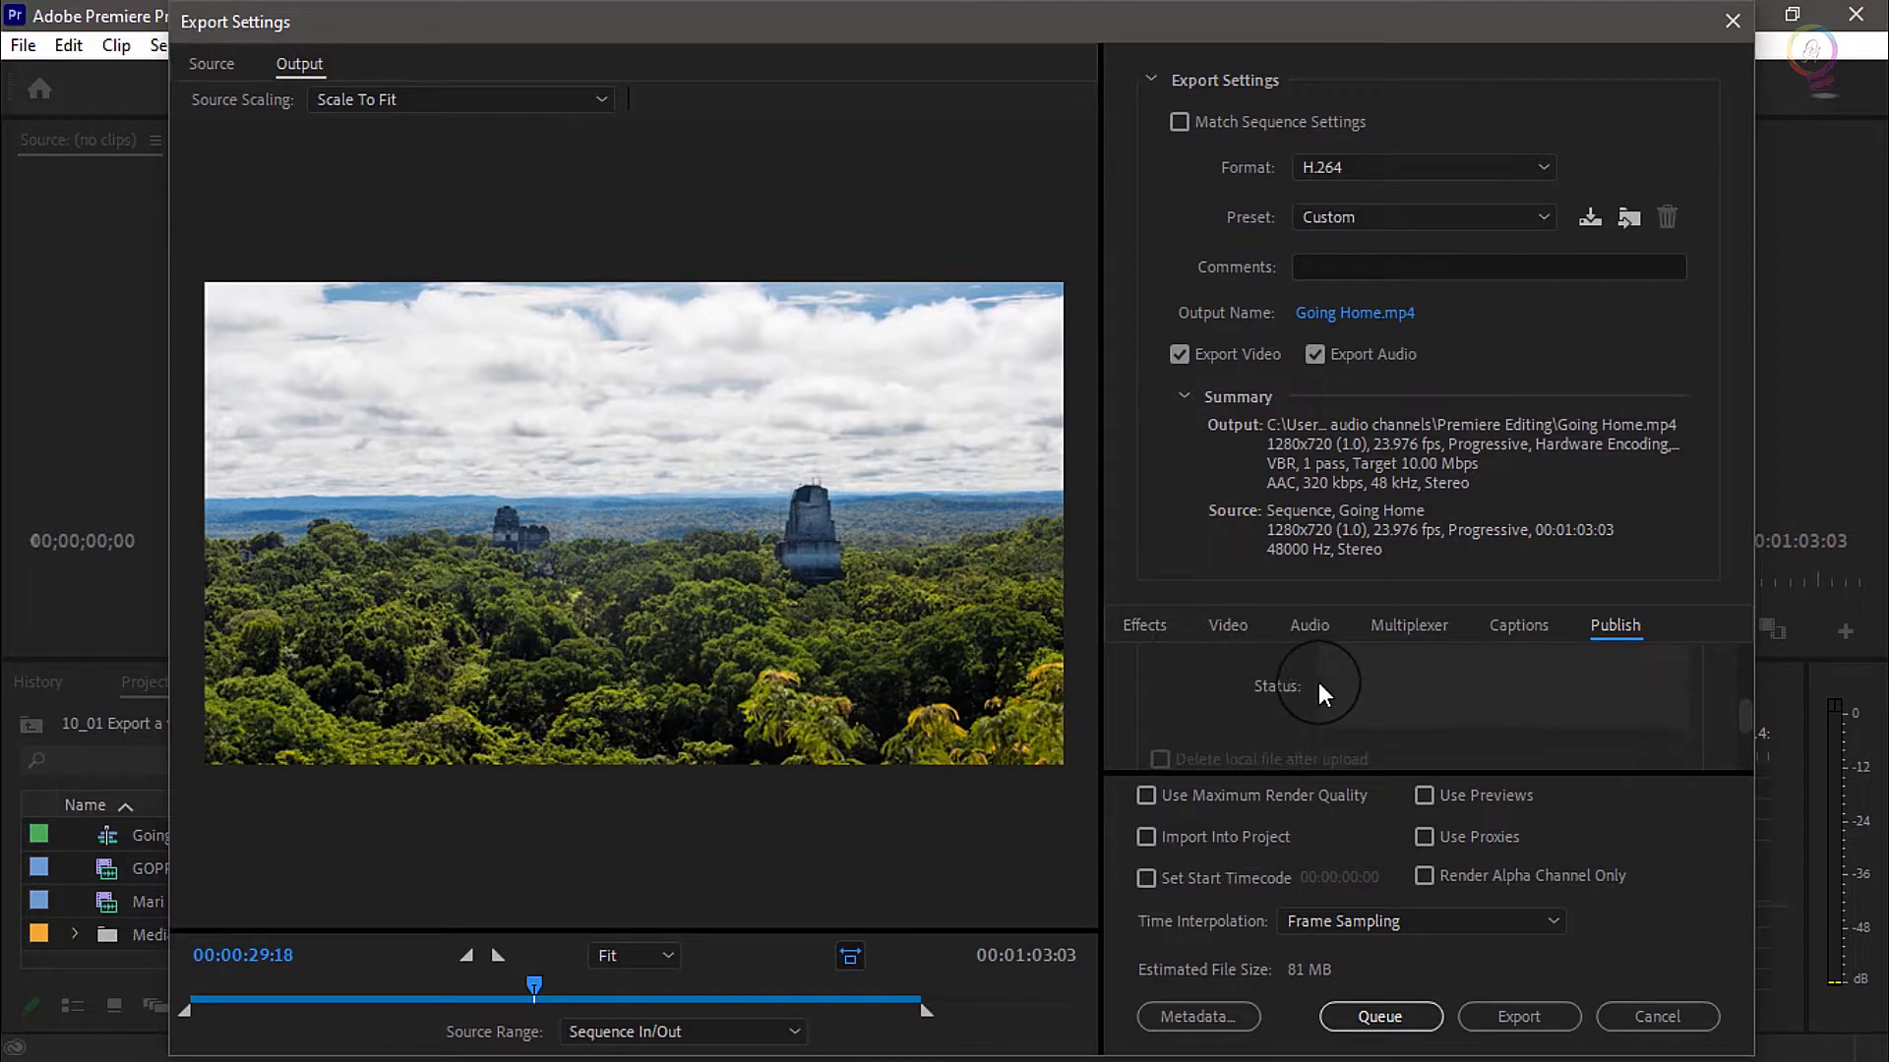
scroll(1319, 682, "down", 2)
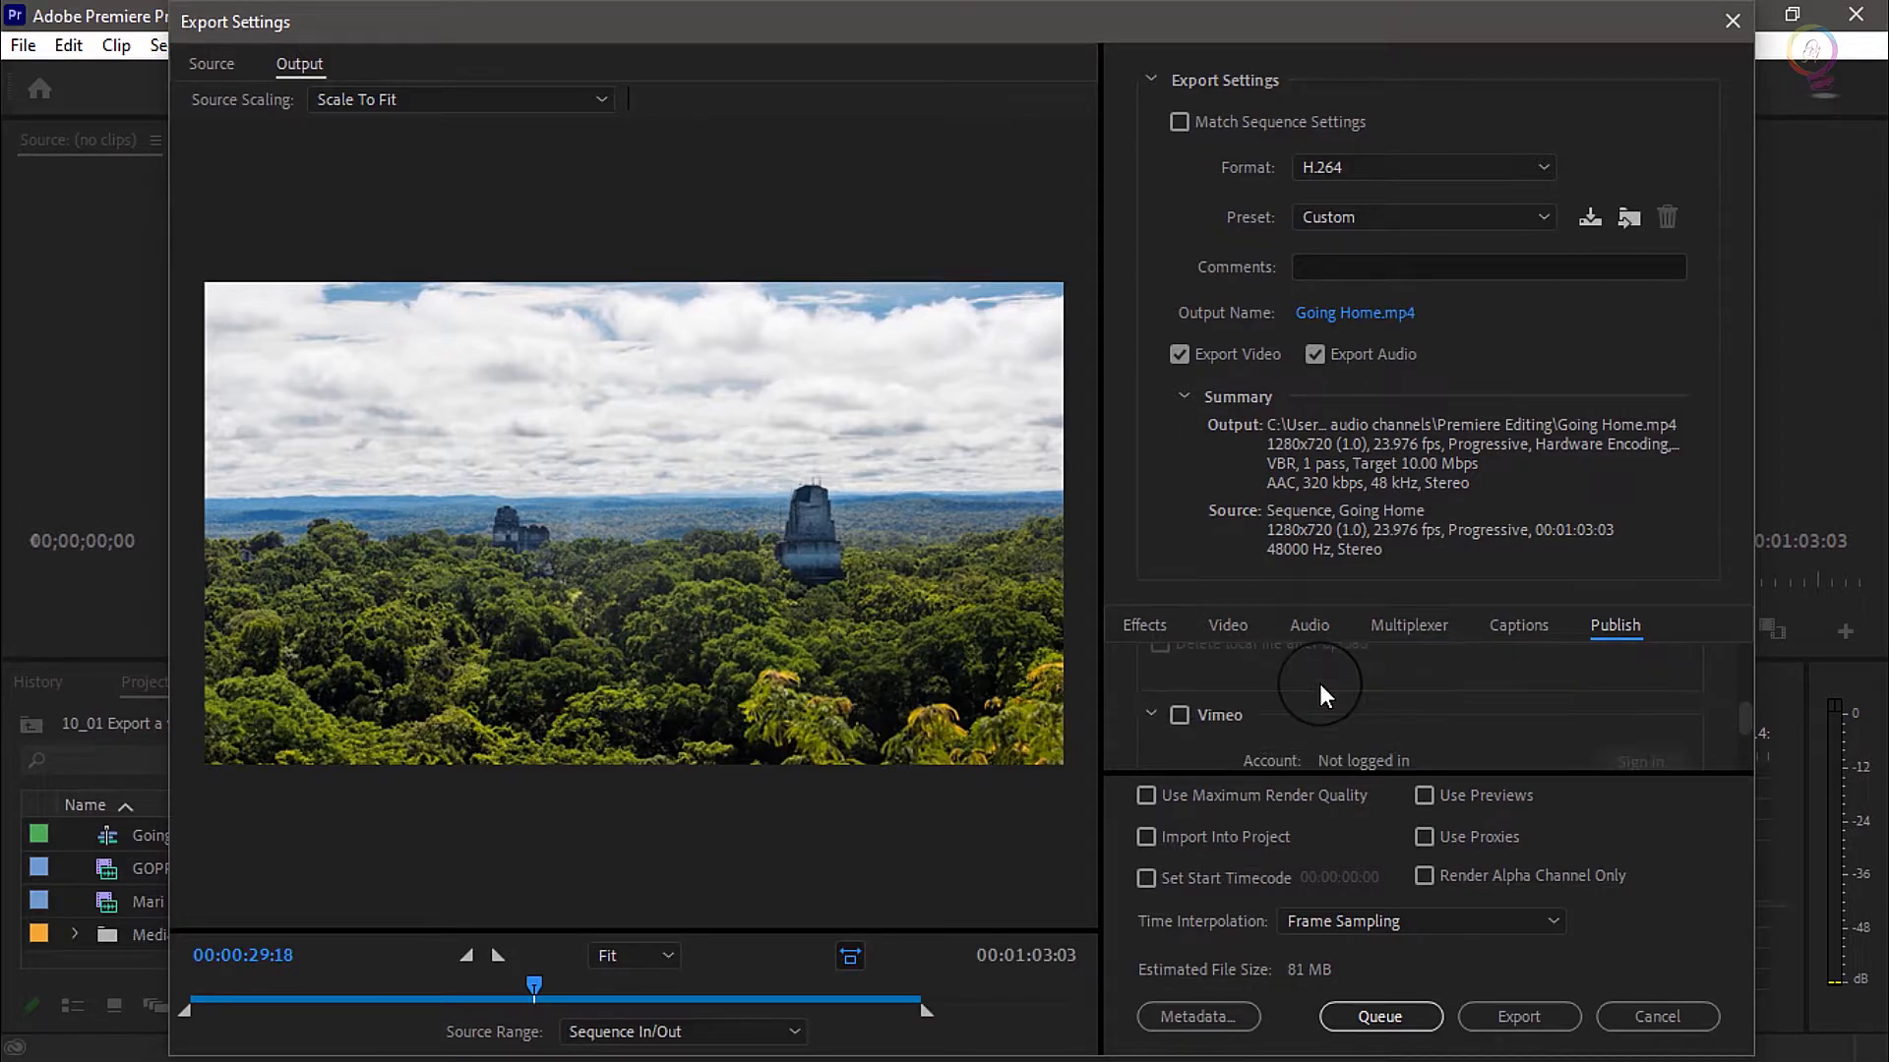
scroll(1337, 704, "down", 3)
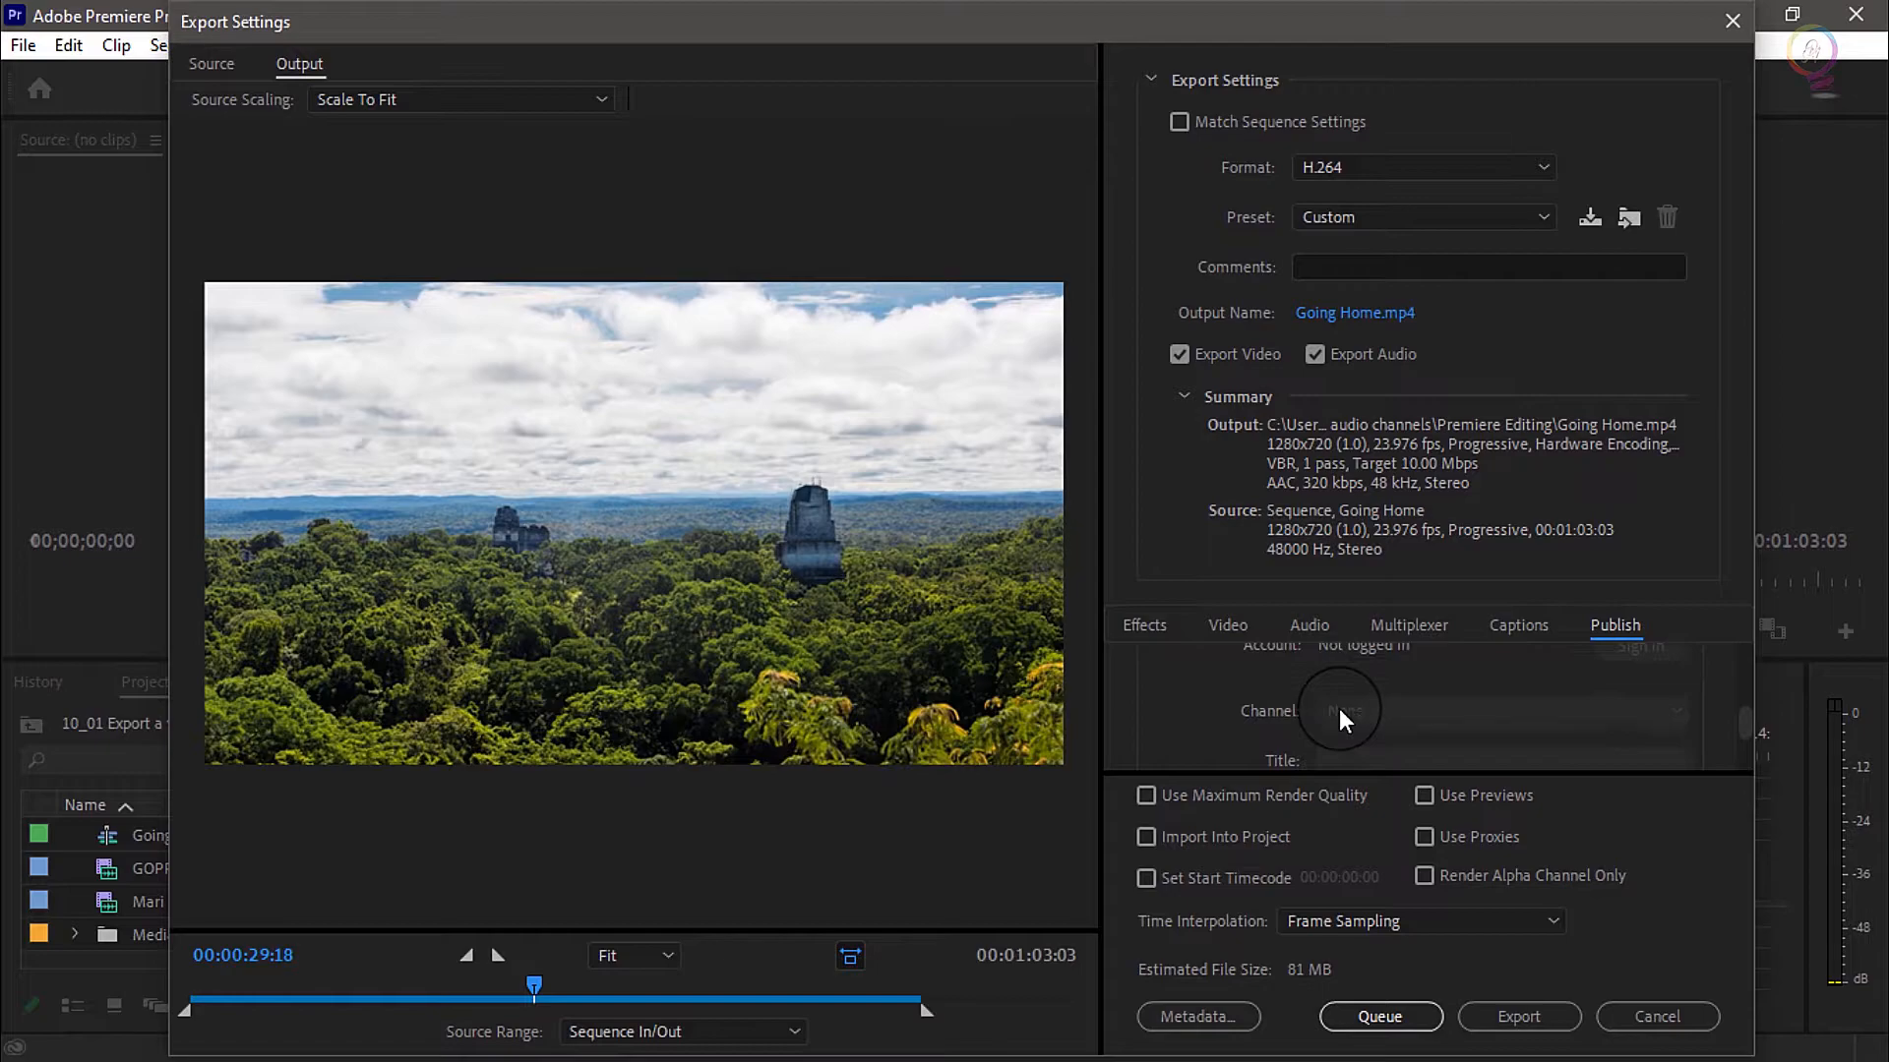
scroll(1337, 707, "down", 3)
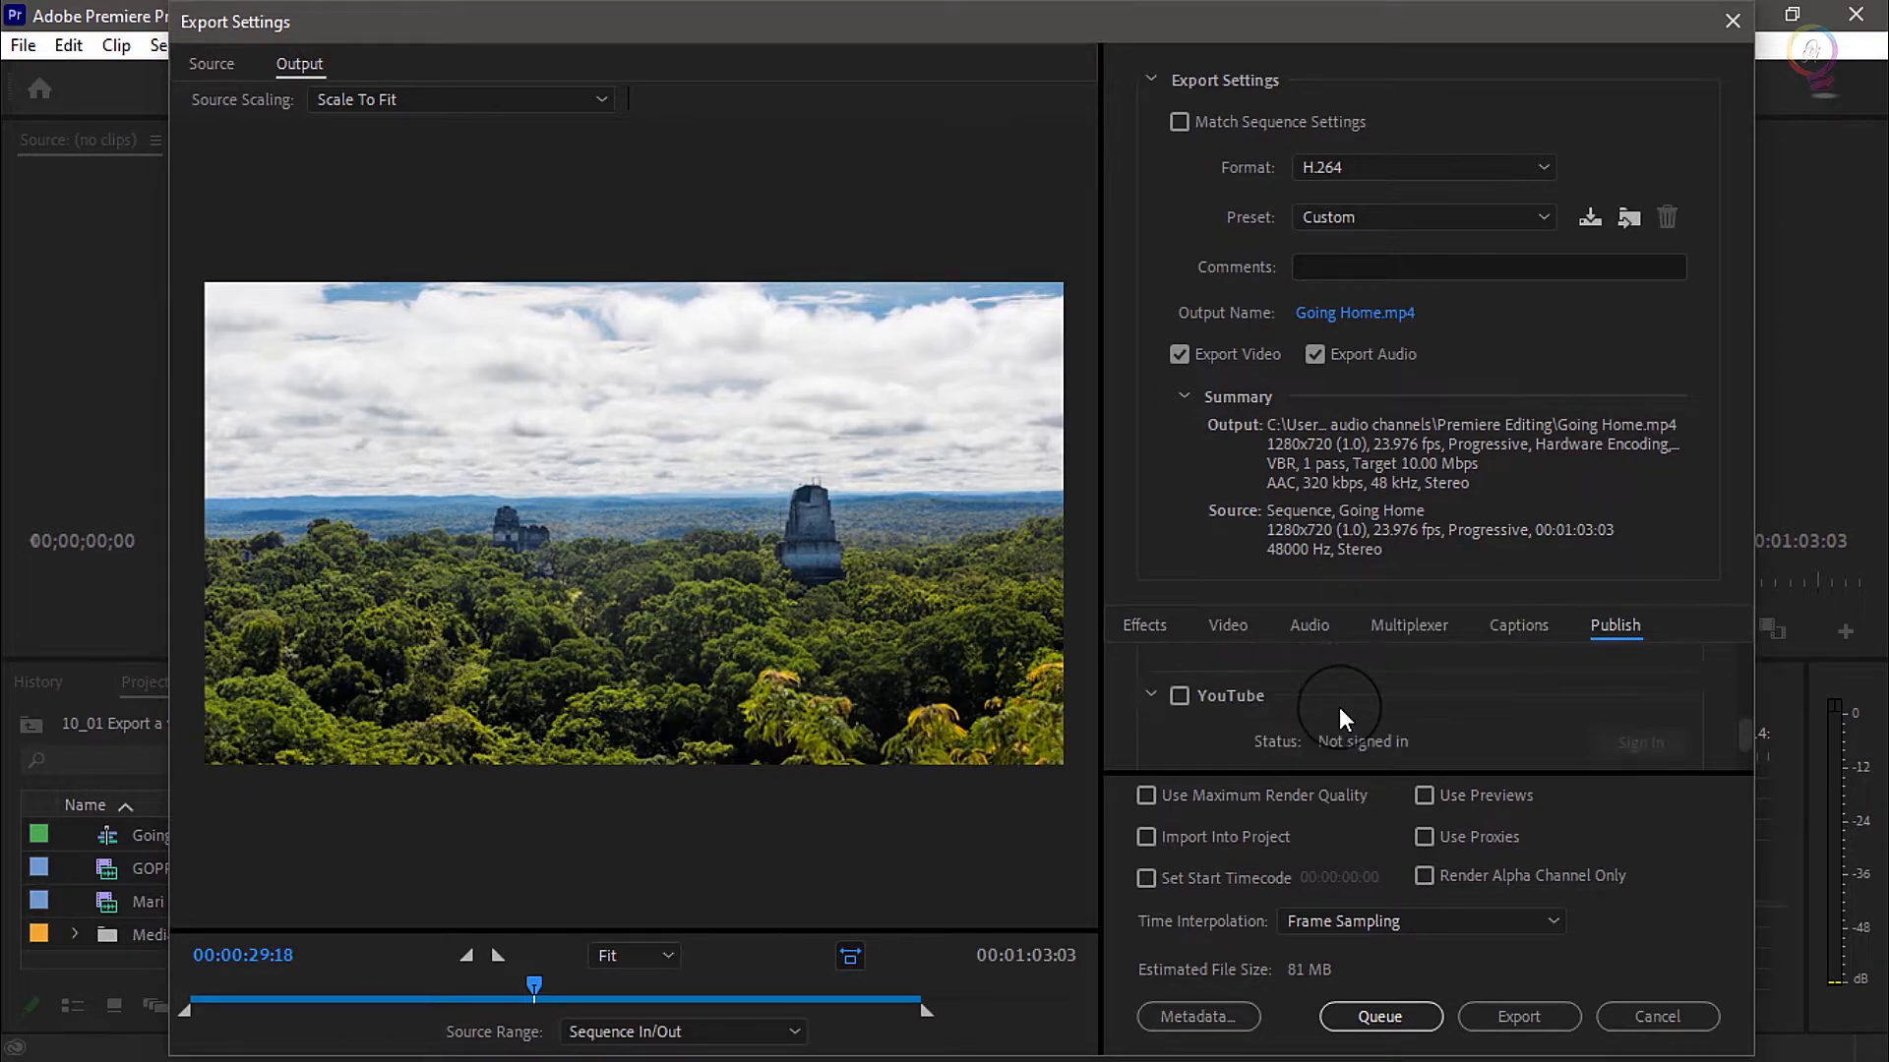
scroll(1358, 710, "down", 4)
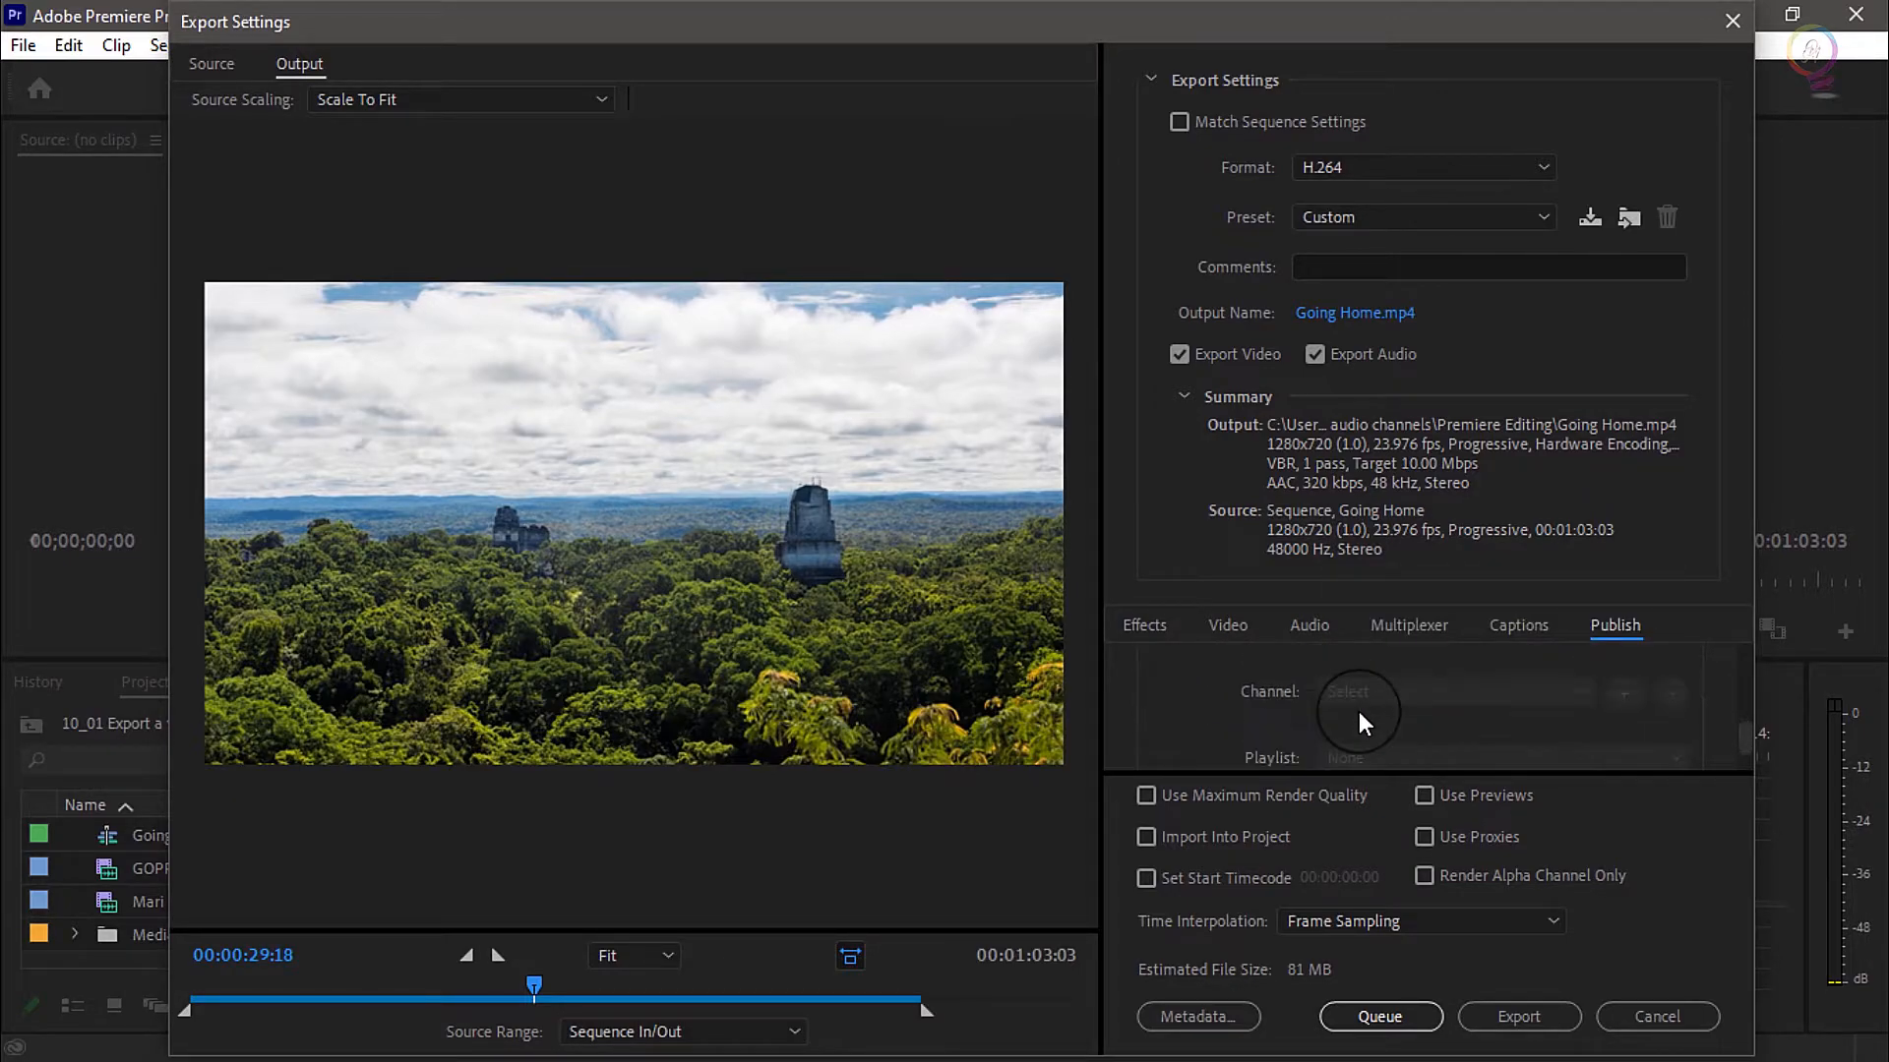
scroll(1359, 711, "down", 2)
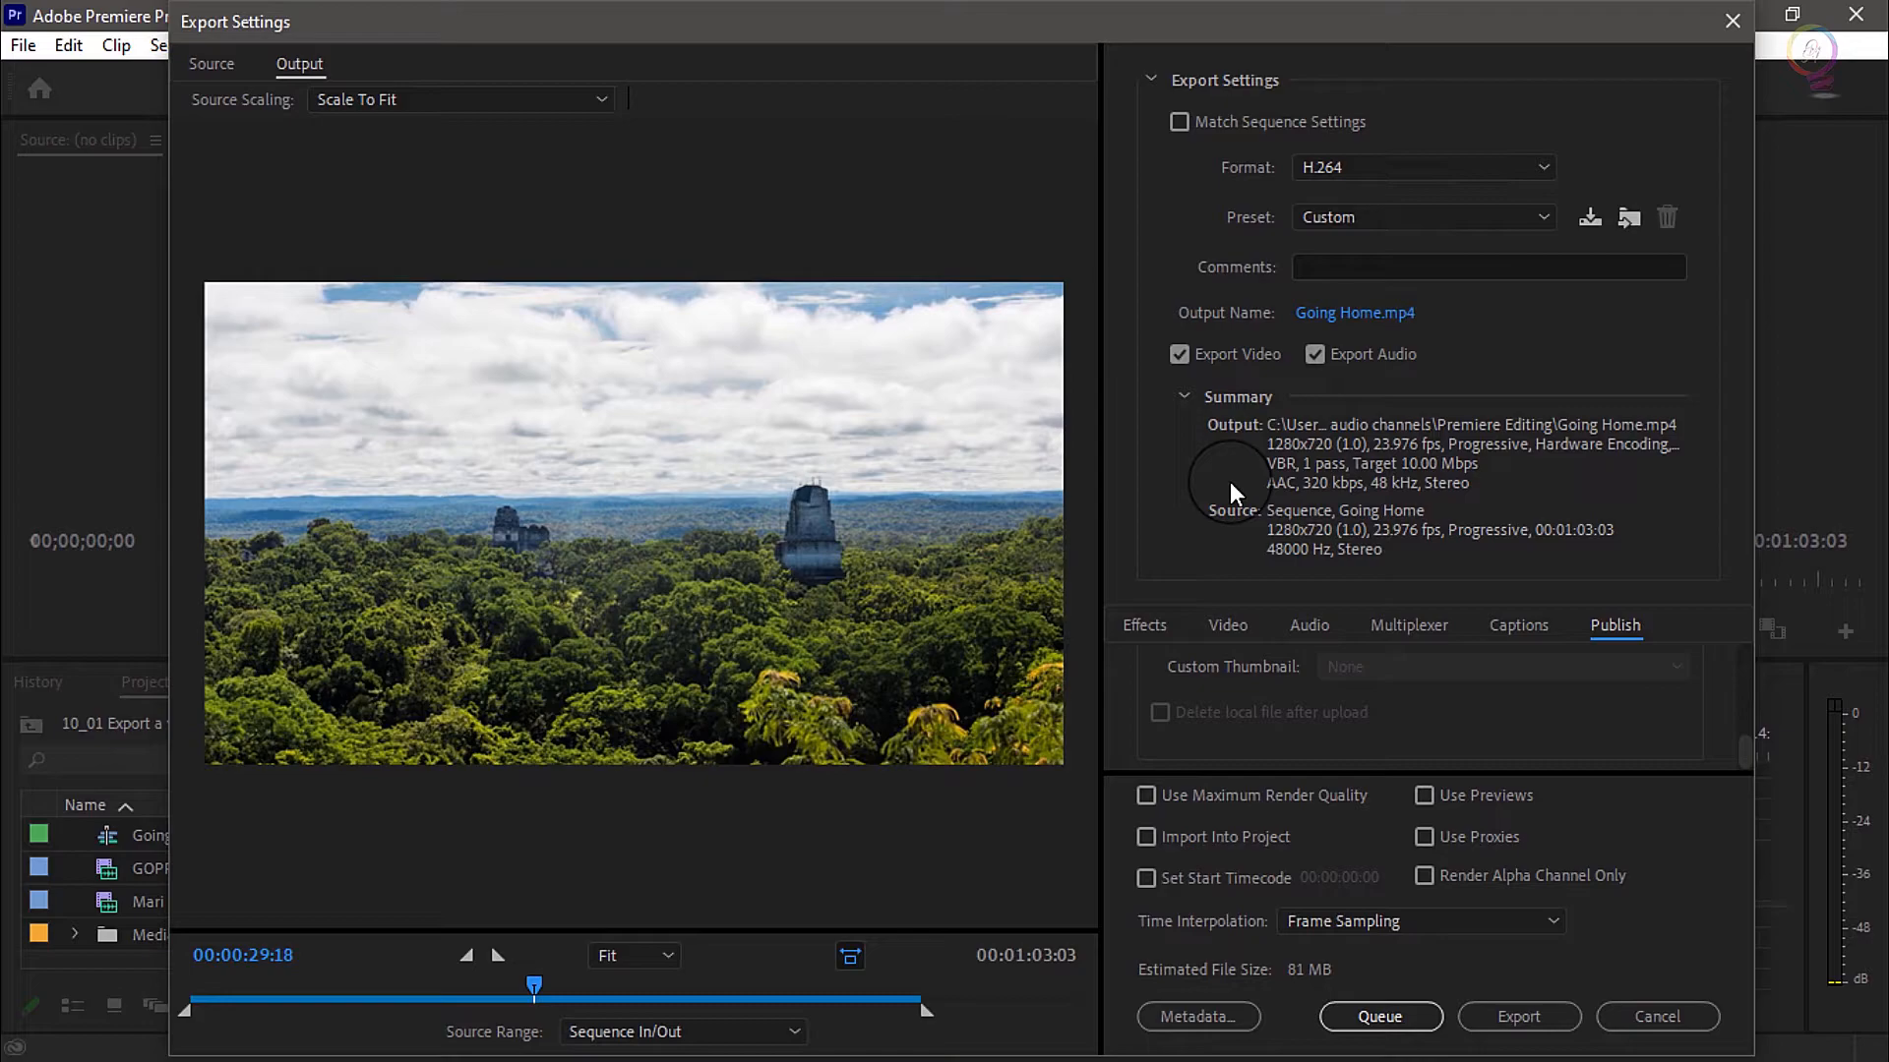
Look through the H.264 presets and apply Match Source - High bitrate to the export
left_click(1401, 214)
scroll(1442, 531, "down", 5)
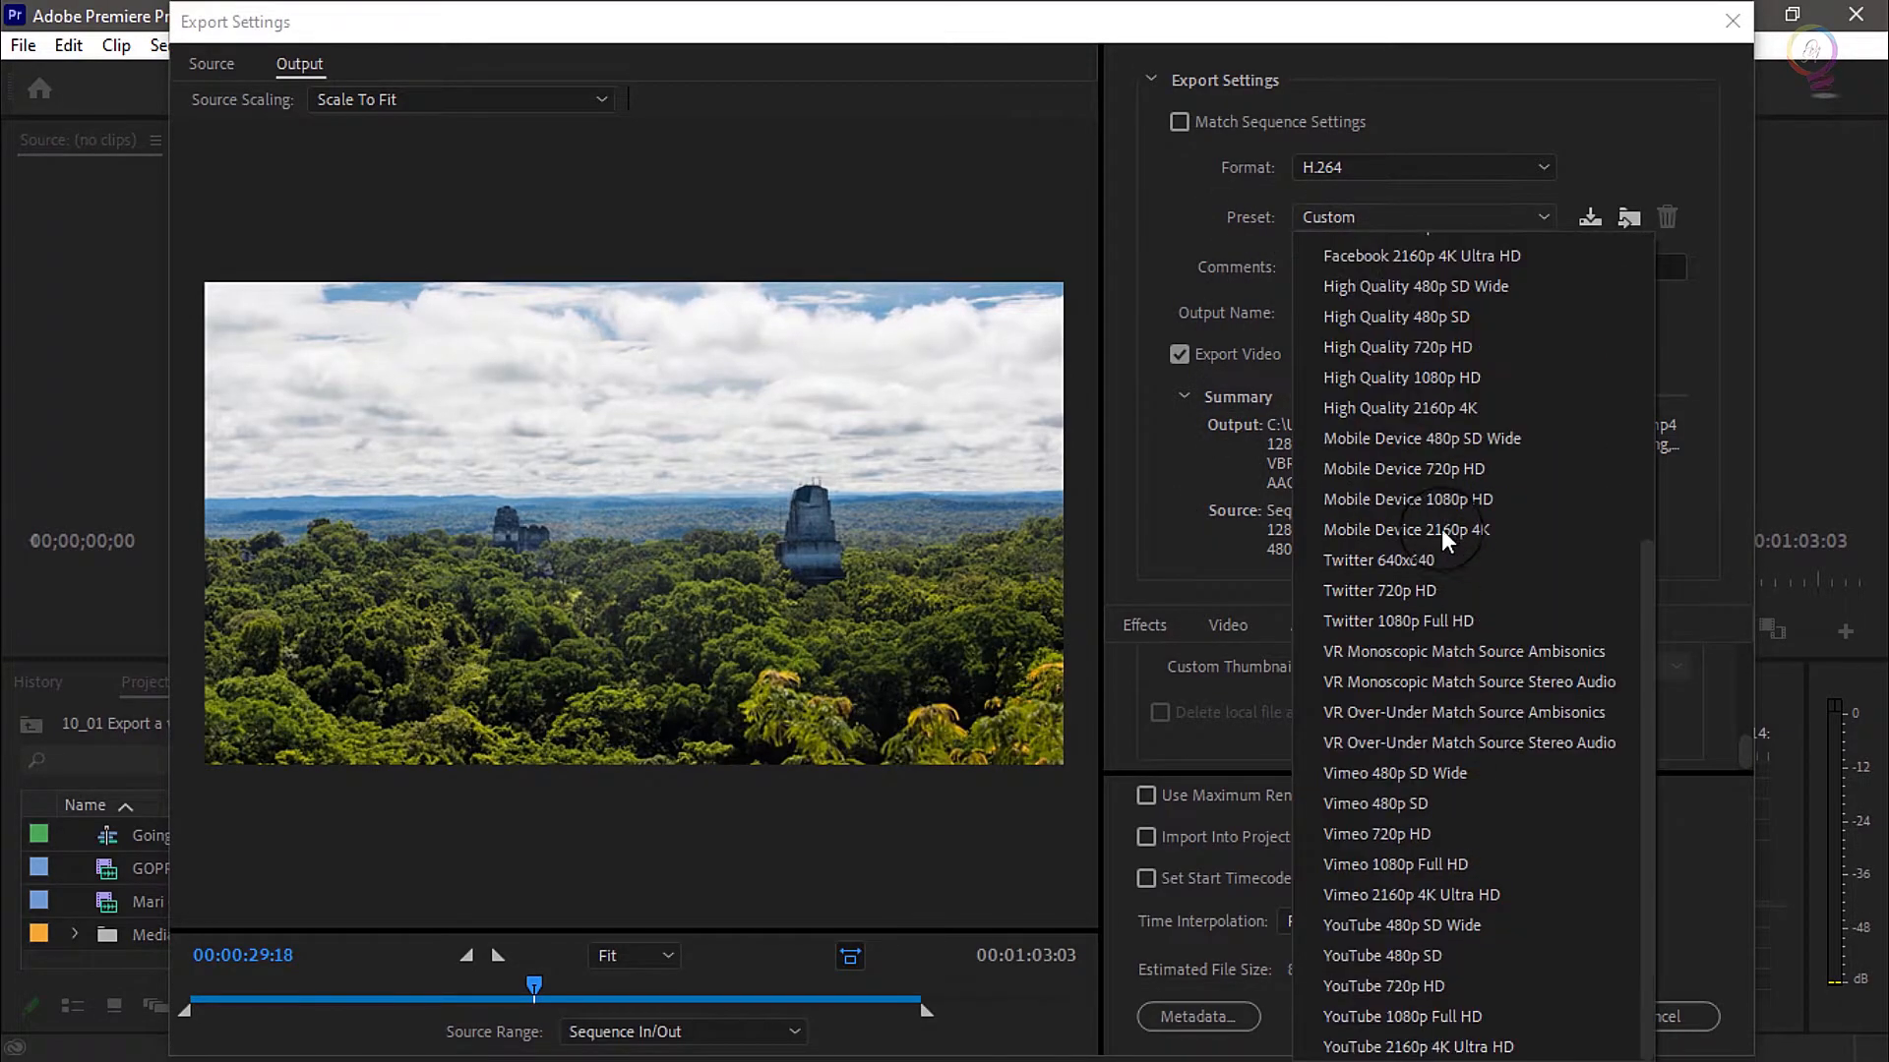
scroll(1442, 559, "up", 5)
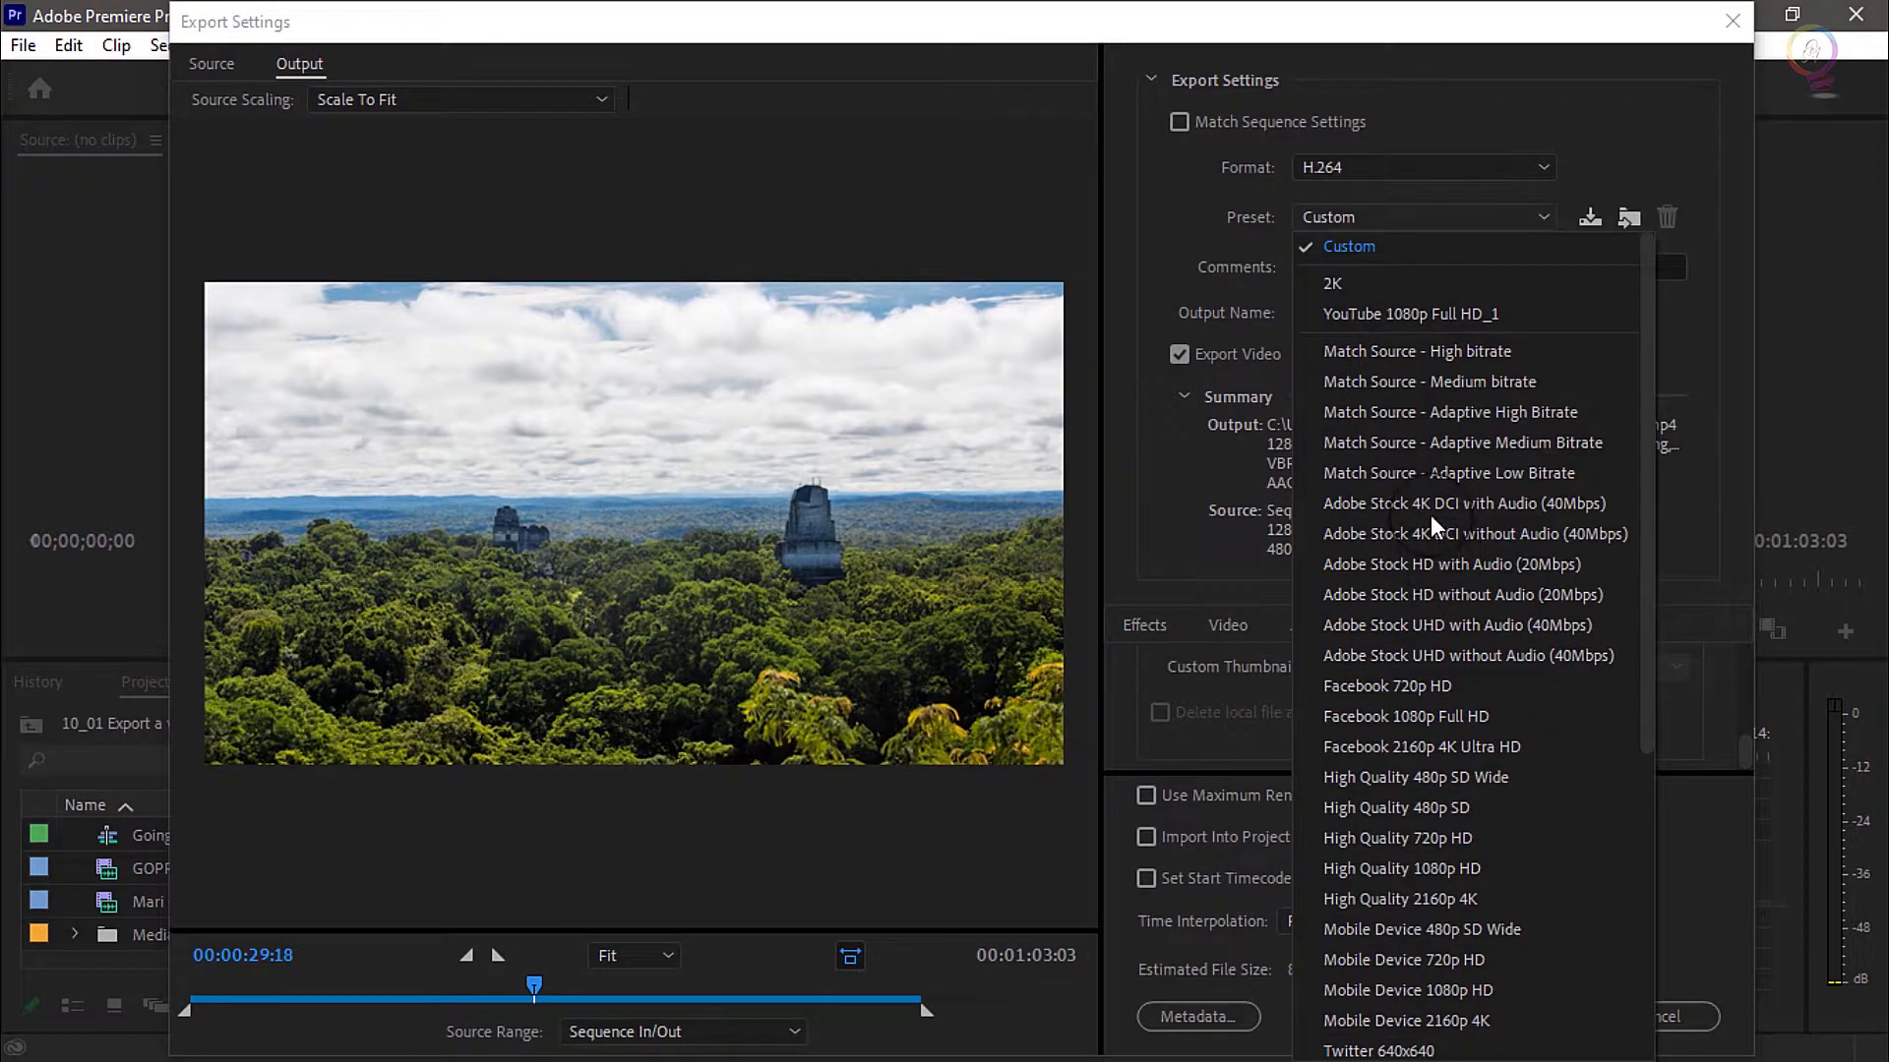
left_click(1571, 353)
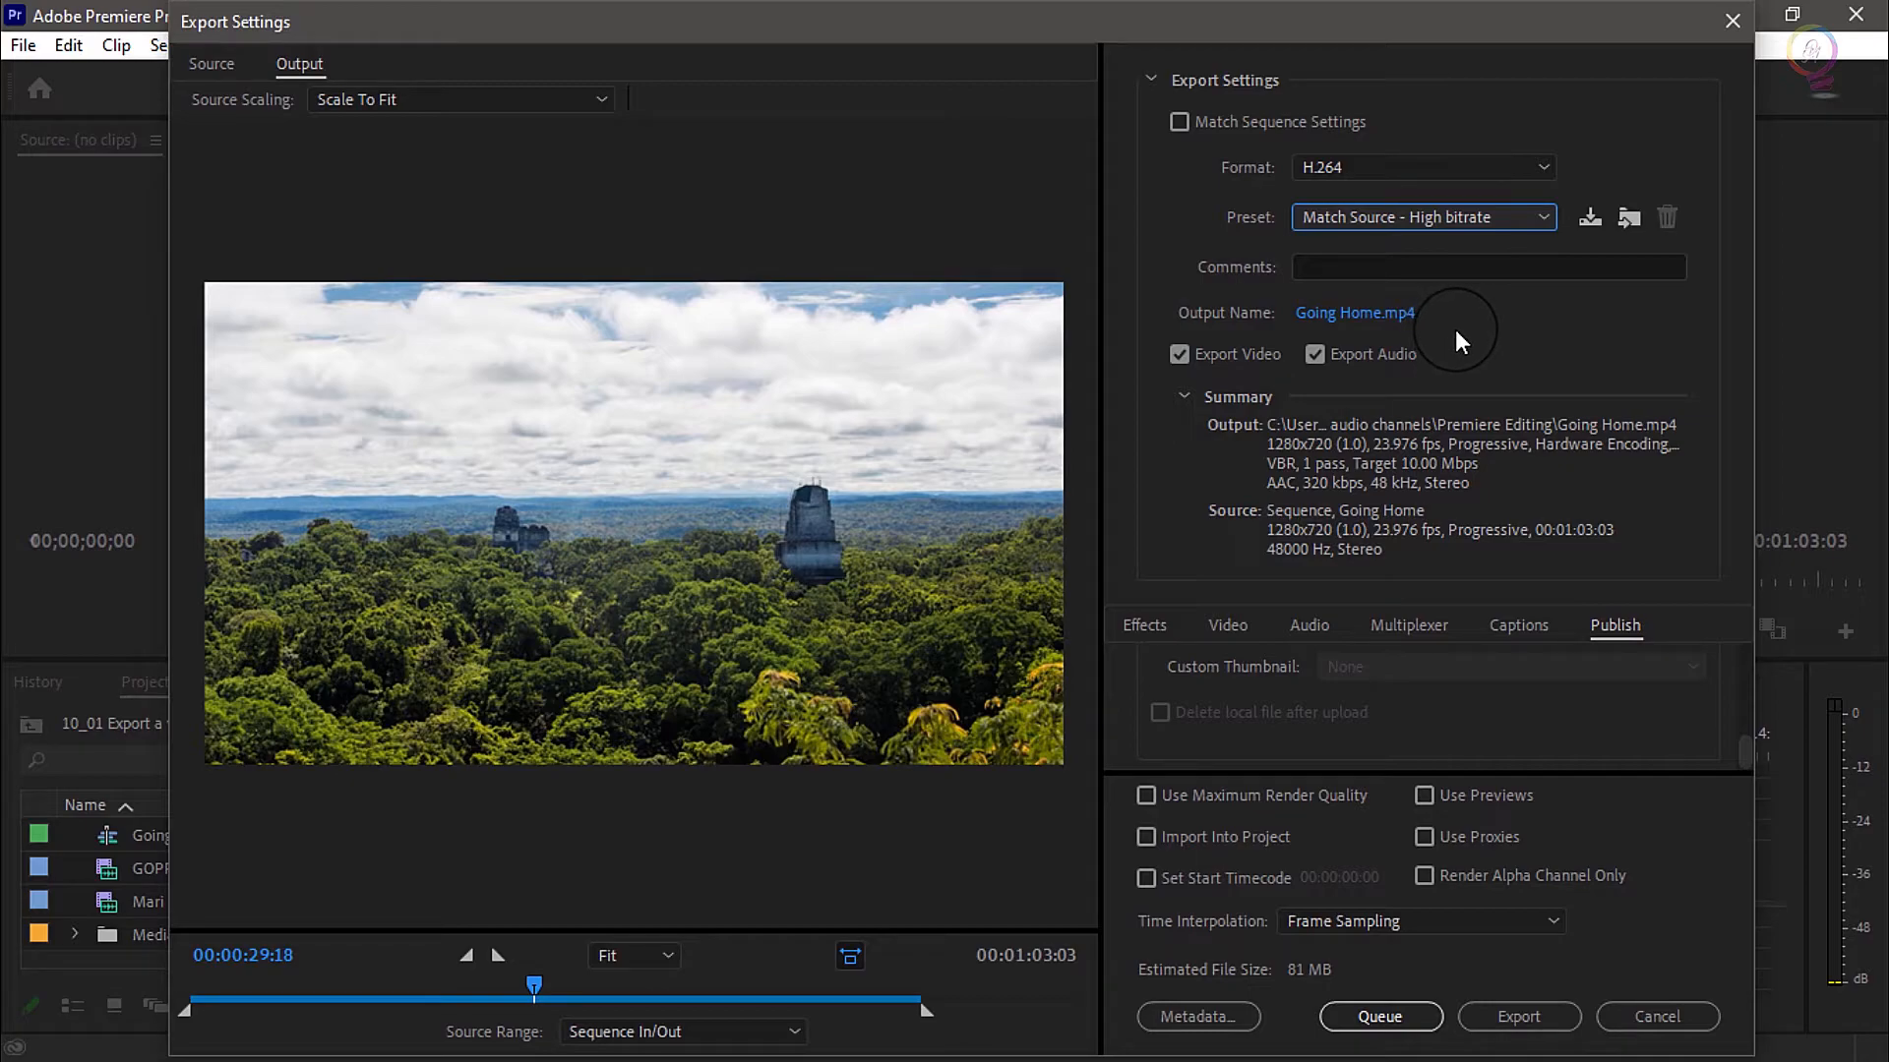
Set the output to Going Home.mp4 in the Screen record folder under 0029_ Export a video file, and start the export
left_click(1351, 306)
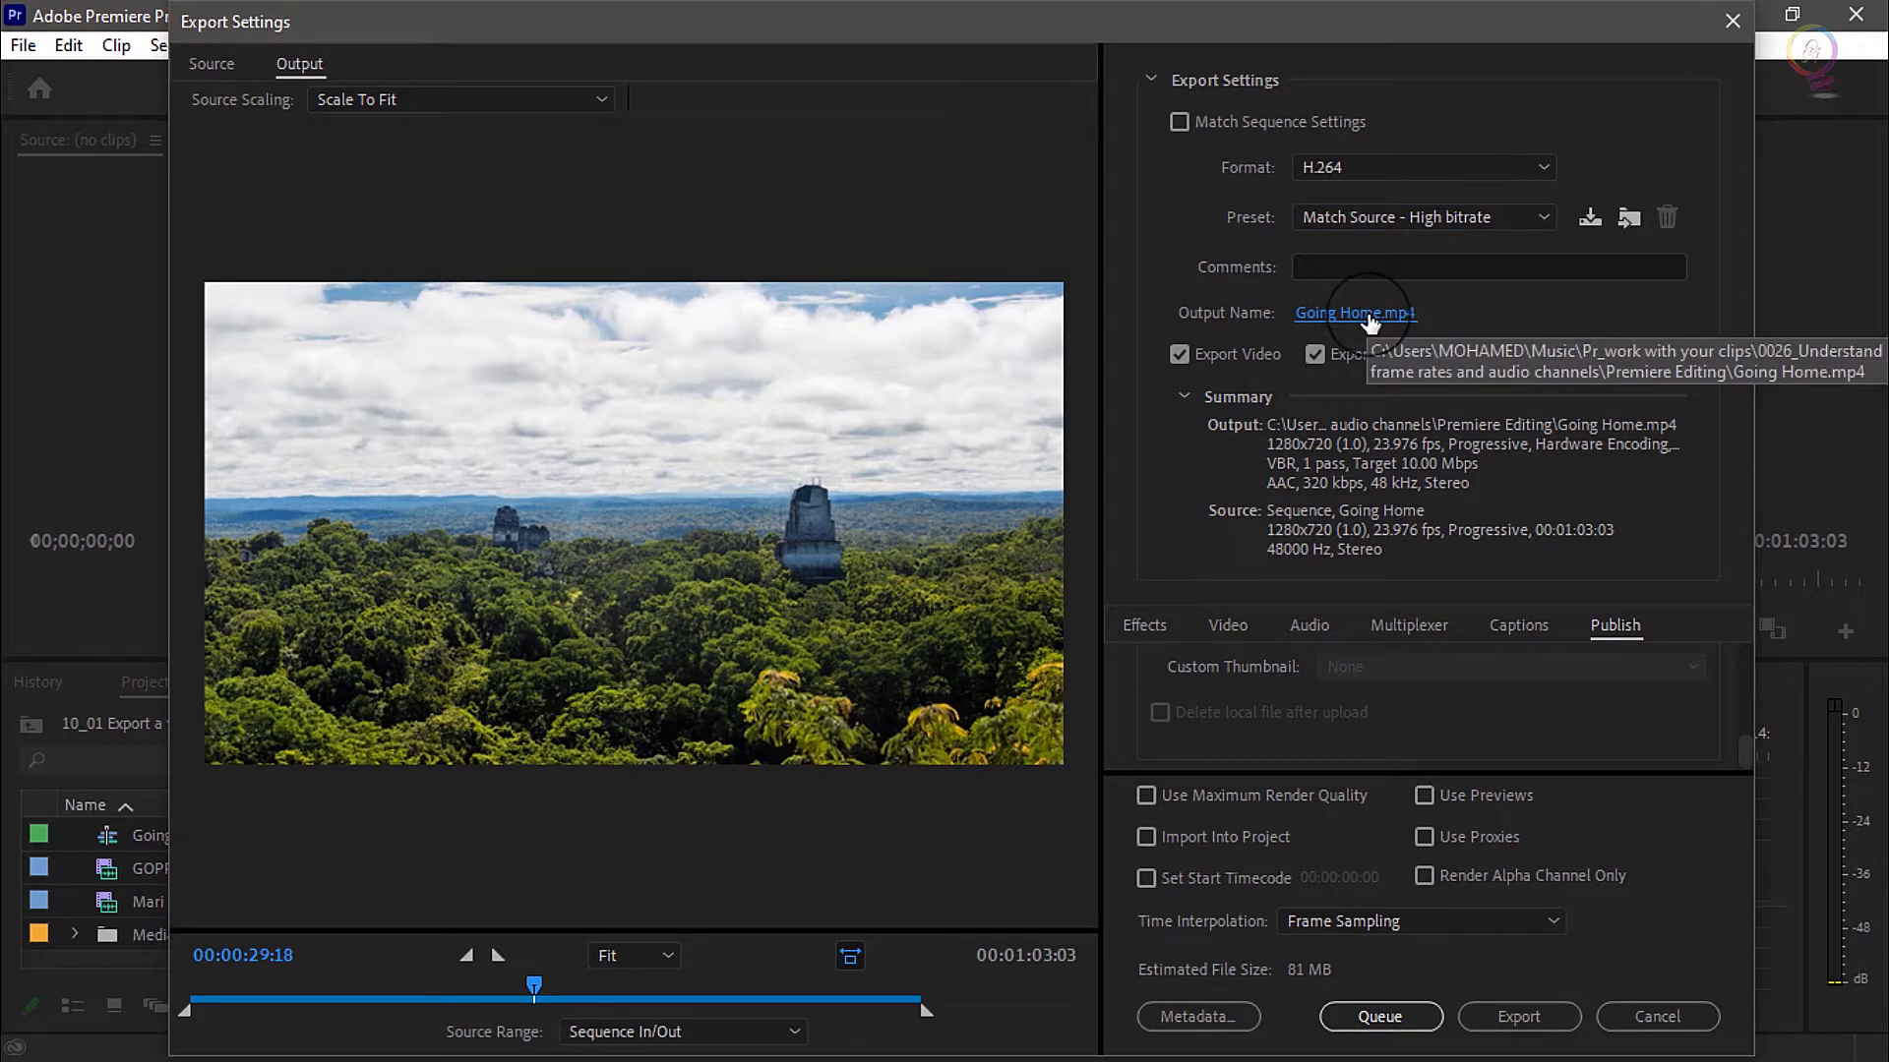
left_click(1367, 315)
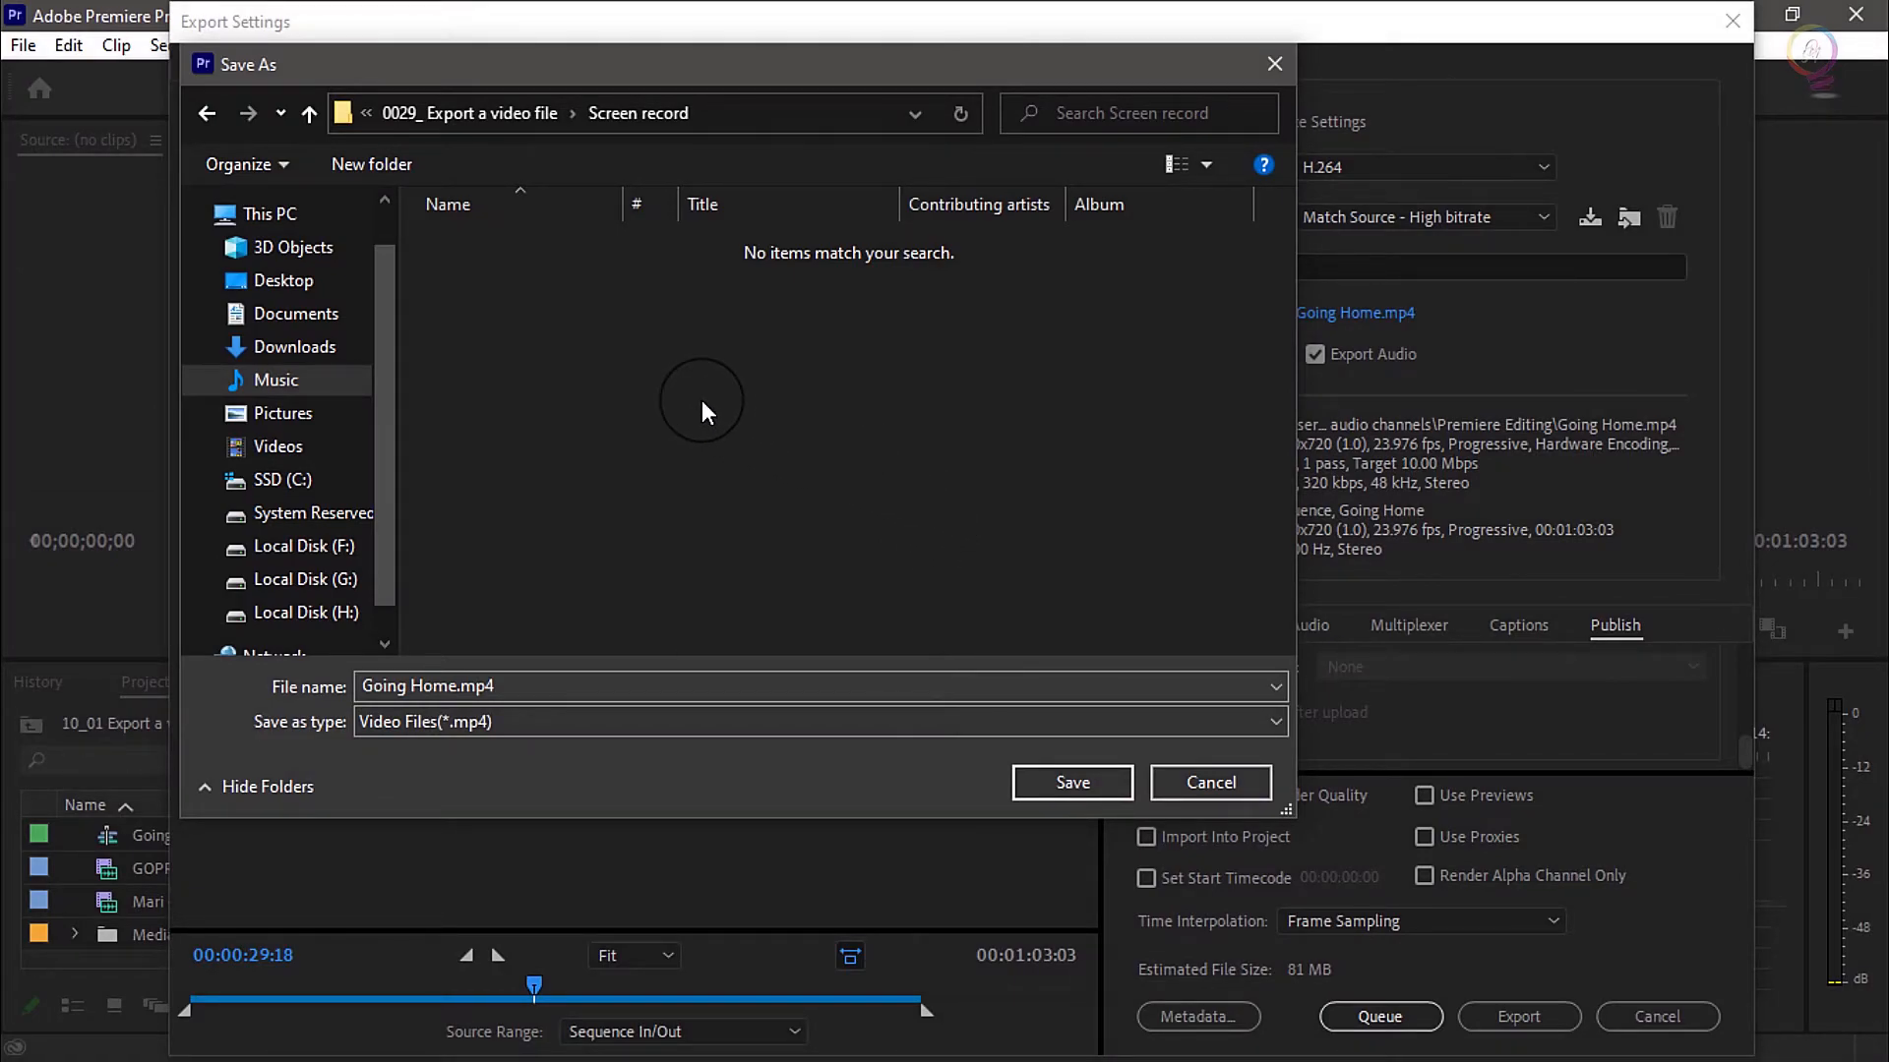
left_click(1068, 785)
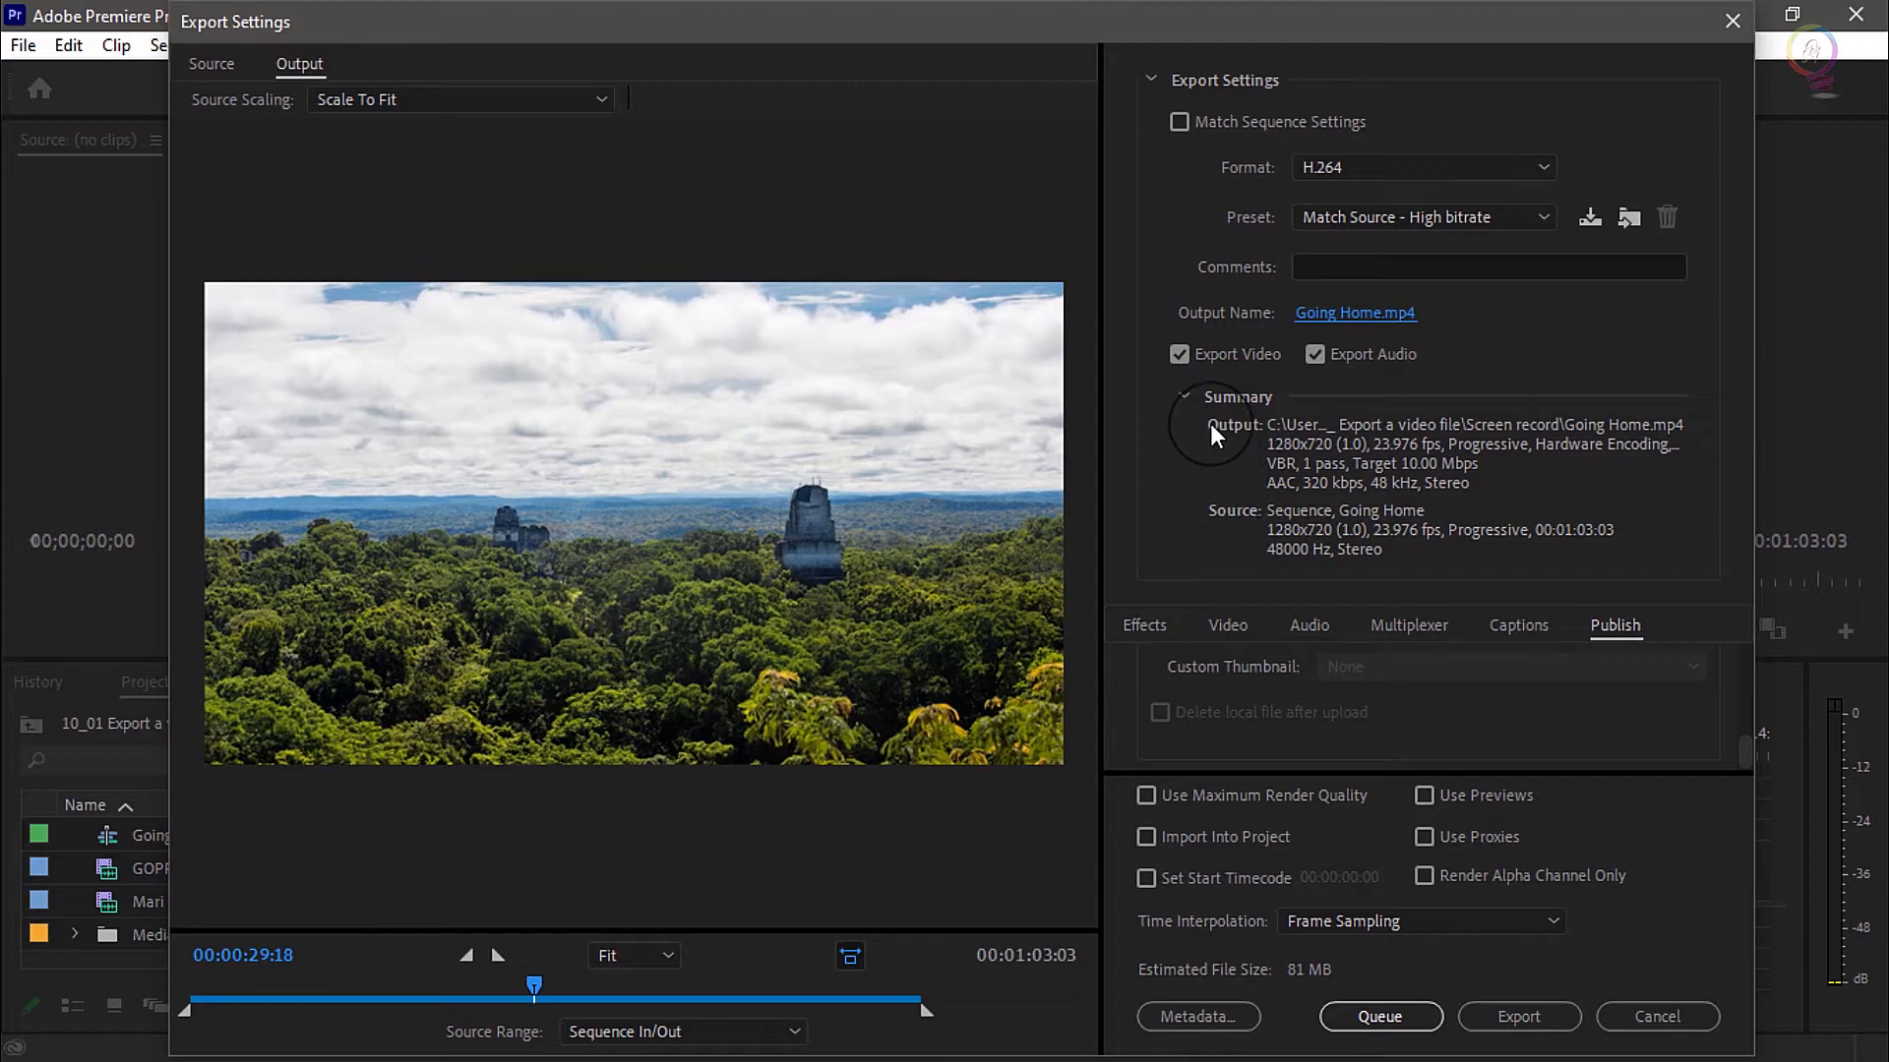
left_click(1533, 1008)
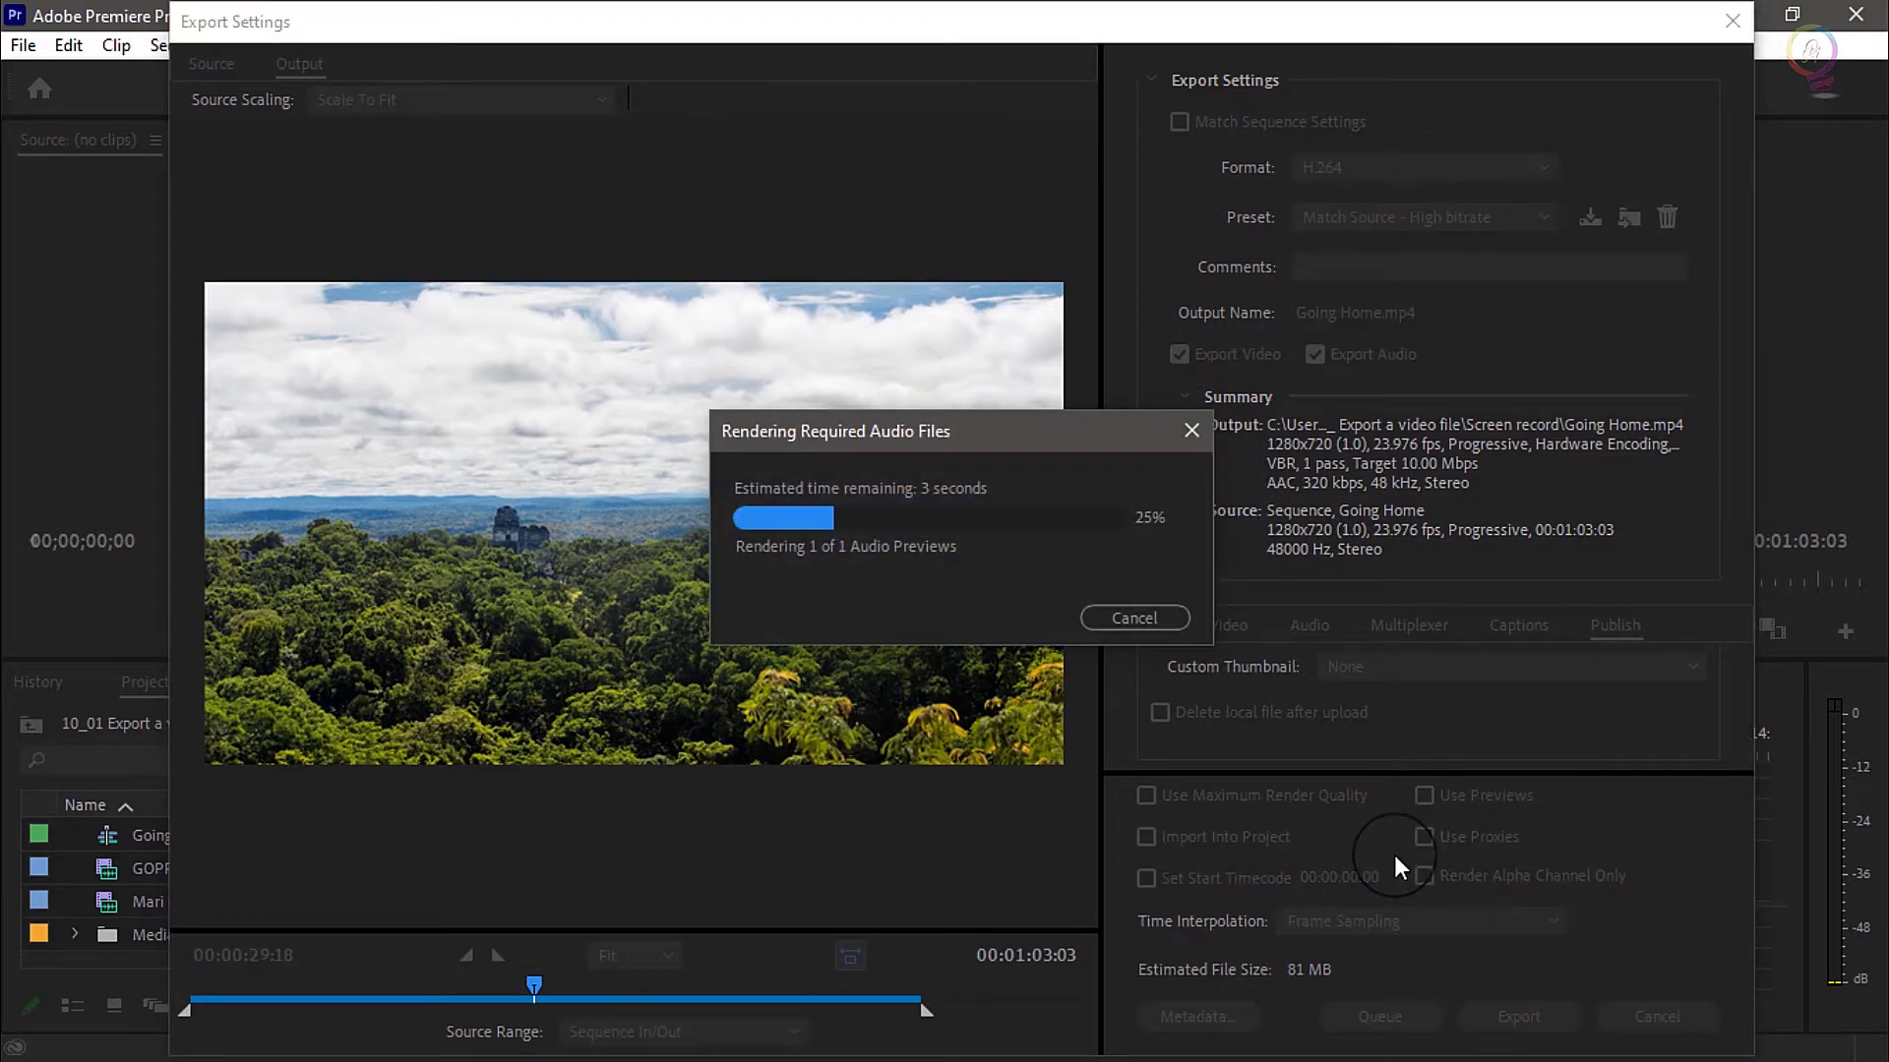